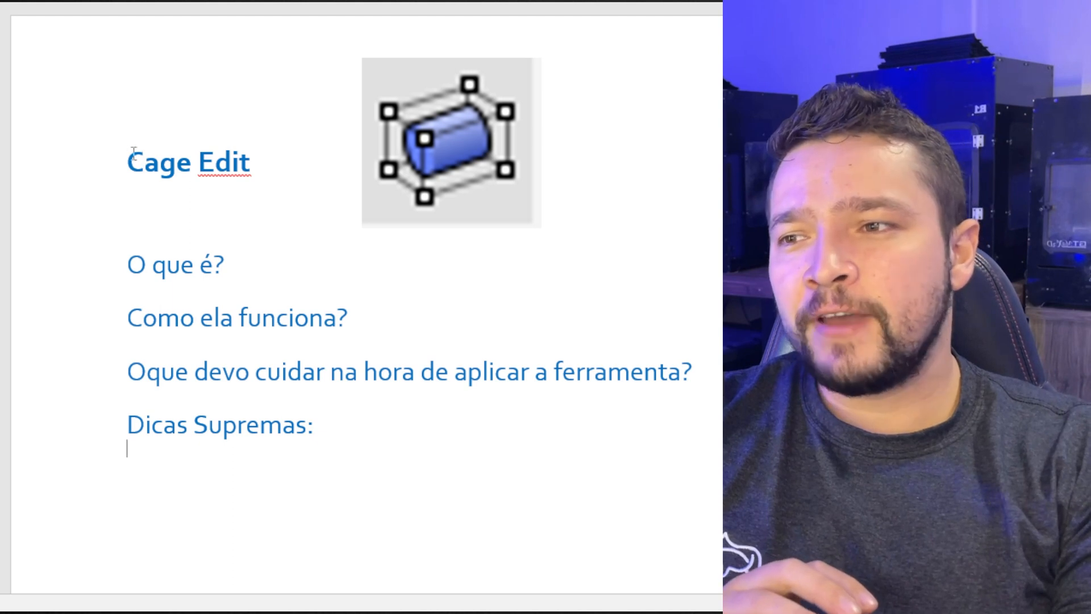
Step: Under "O que é?", write "Cage edite é uma ferramenta de distorção, pode ser utilizada em objetos 2d ou 3d."
{"action": "left_click_drag", "start_coordinate": [129, 162], "coordinate": [256, 162]}
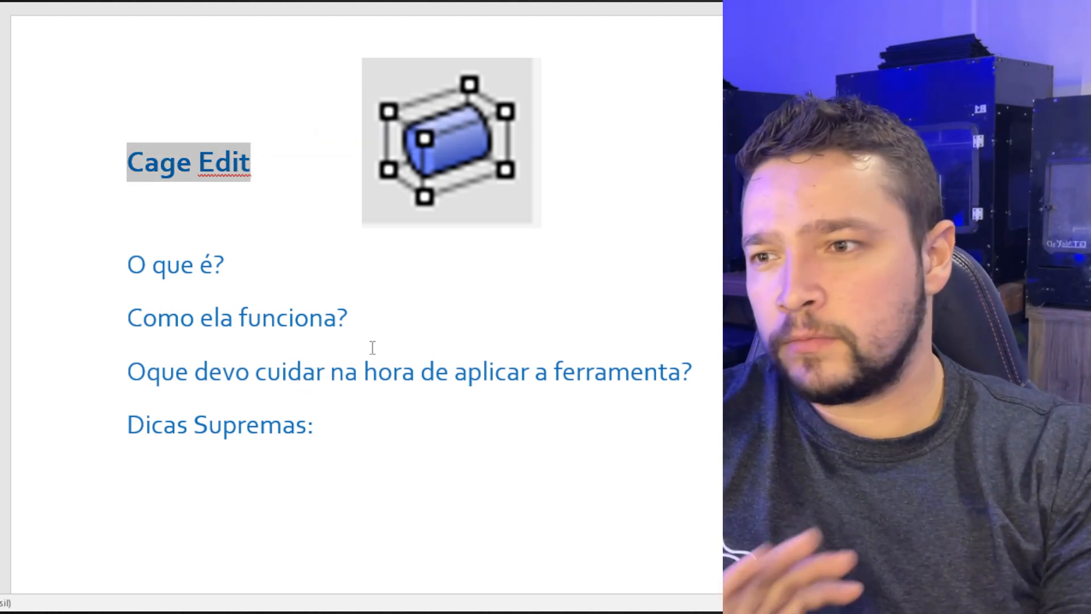
{"action": "left_click", "coordinate": [350, 317]}
{"action": "left_click", "coordinate": [266, 280]}
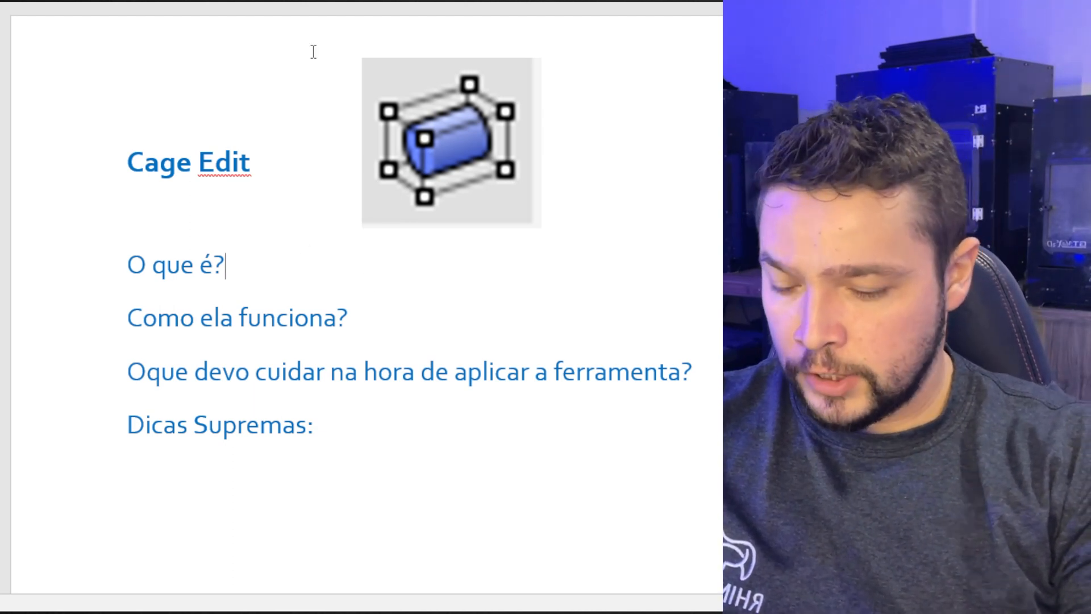
{"action": "key", "text": "Return"}
{"action": "type", "text": "Cage edite é uma ferramenta de distorção, pode ser utilizada em objetos 2d ou 3d."}
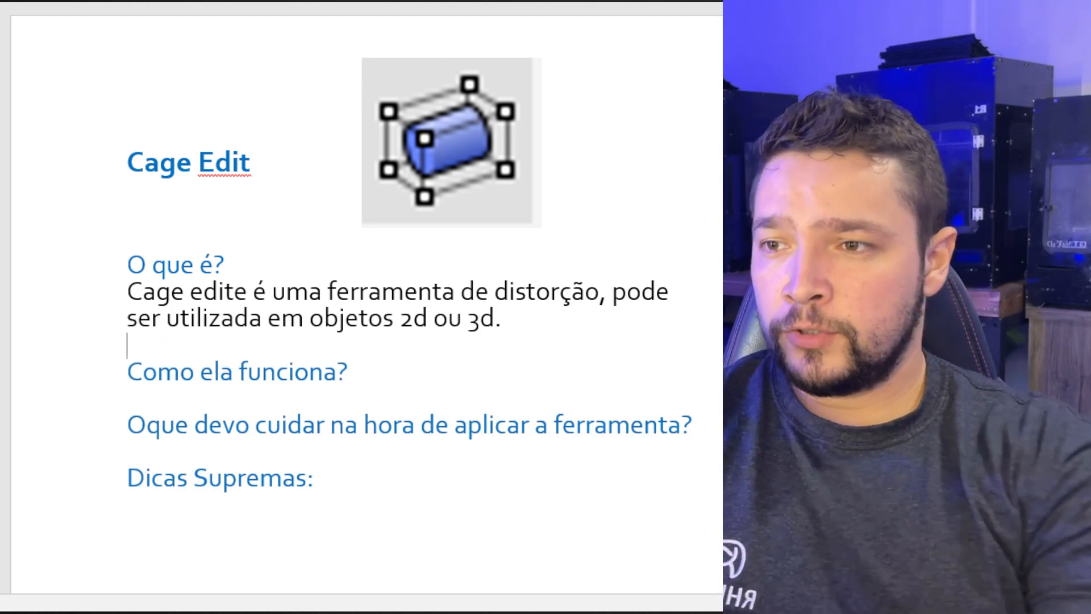
Step: Correct the word "edite" to "edit" in the definition sentence under "O que é?"
{"action": "left_click", "coordinate": [235, 294]}
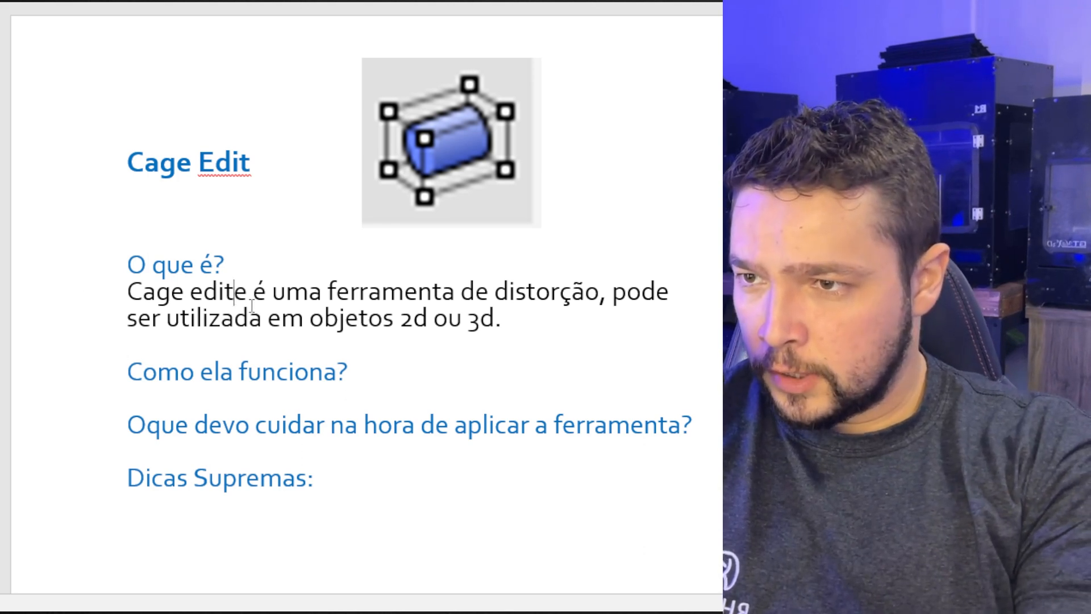
{"action": "key", "text": "Delete"}
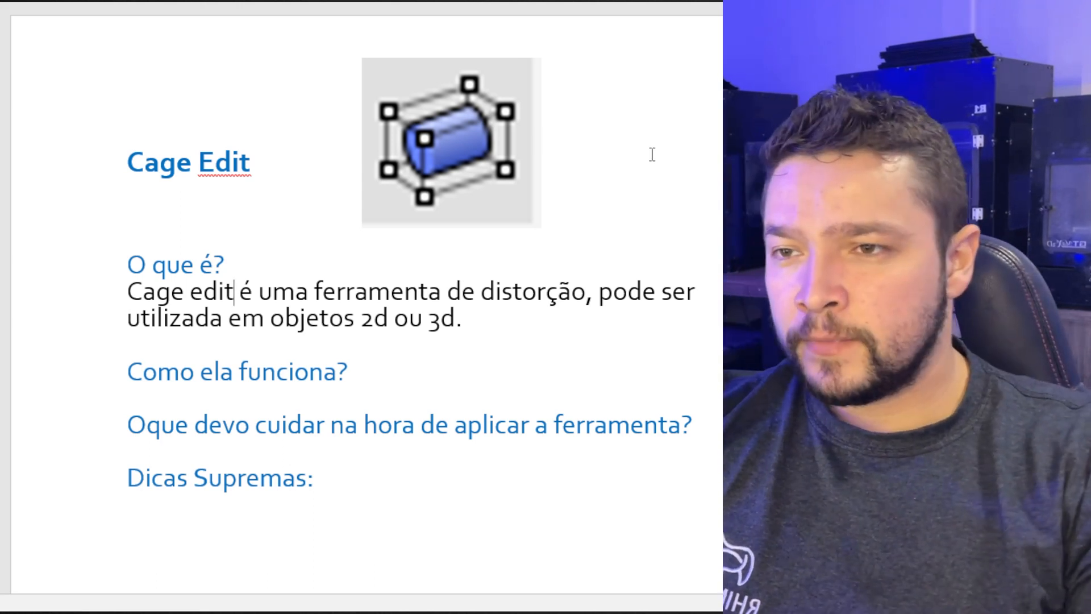
{"action": "left_click", "coordinate": [381, 376]}
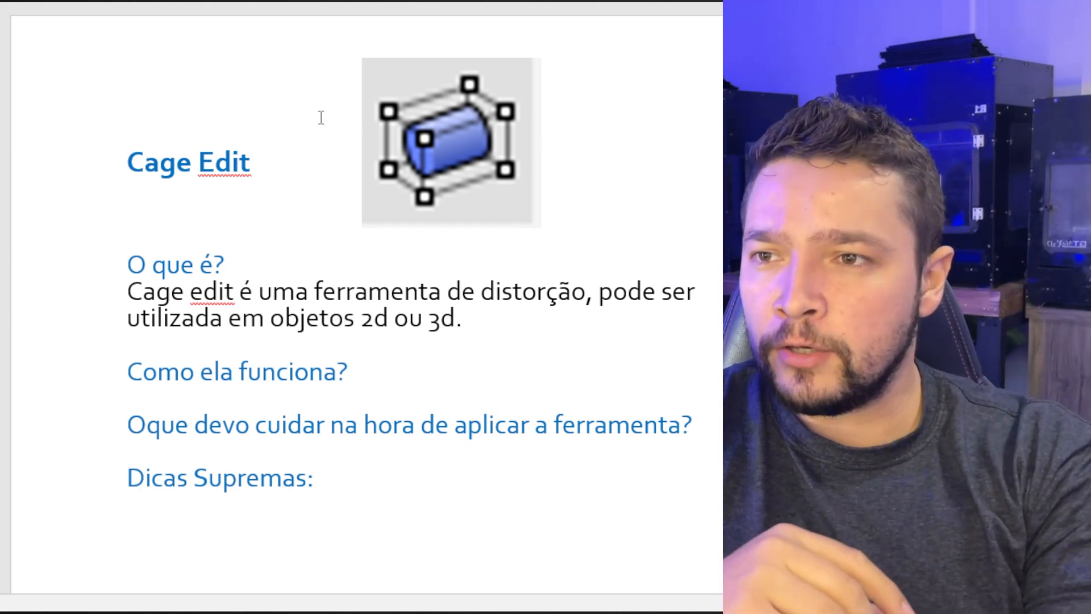
{"action": "left_click", "coordinate": [381, 126]}
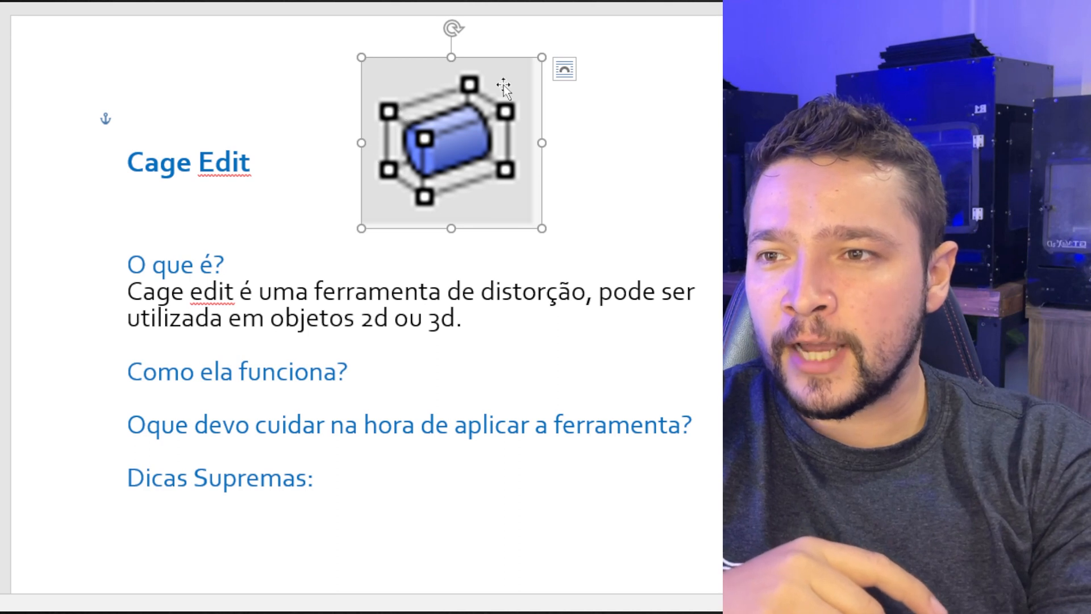
{"action": "left_click", "coordinate": [707, 105]}
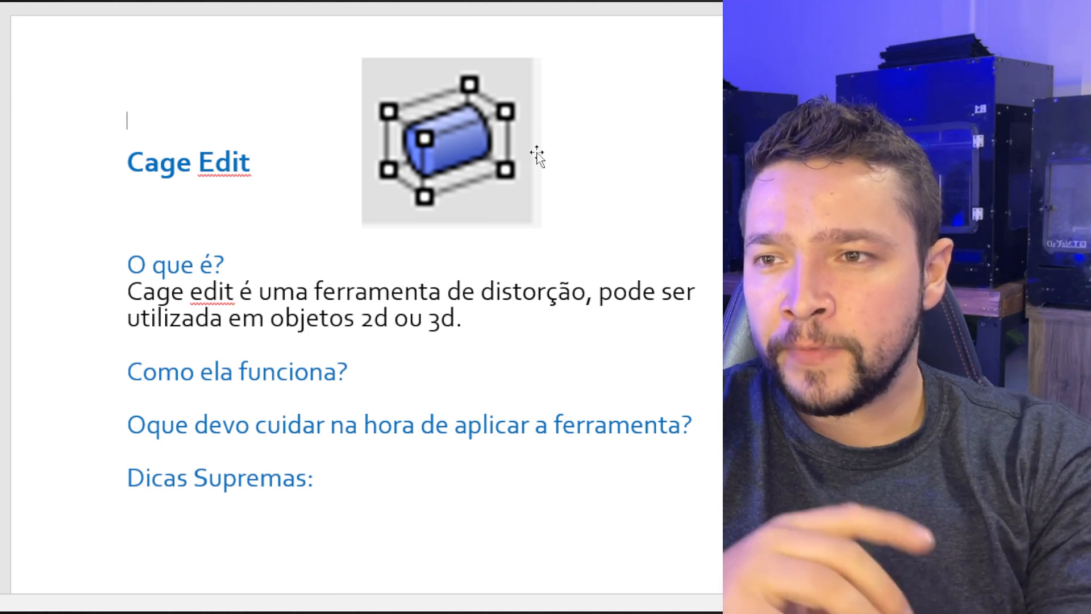
{"action": "left_click", "coordinate": [463, 139]}
{"action": "left_click", "coordinate": [677, 194]}
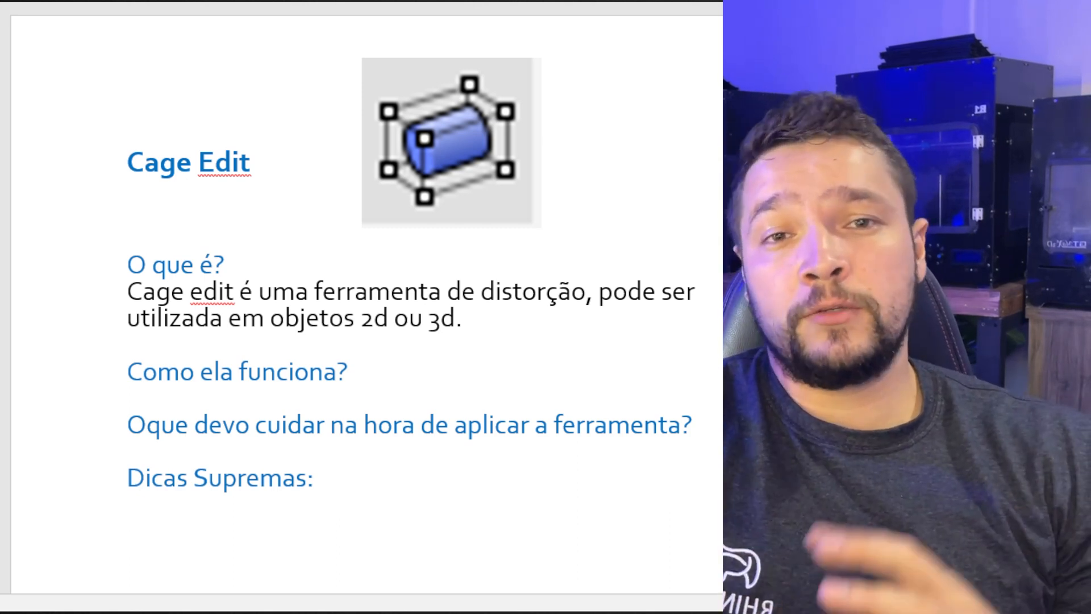
{"action": "left_click", "coordinate": [389, 171]}
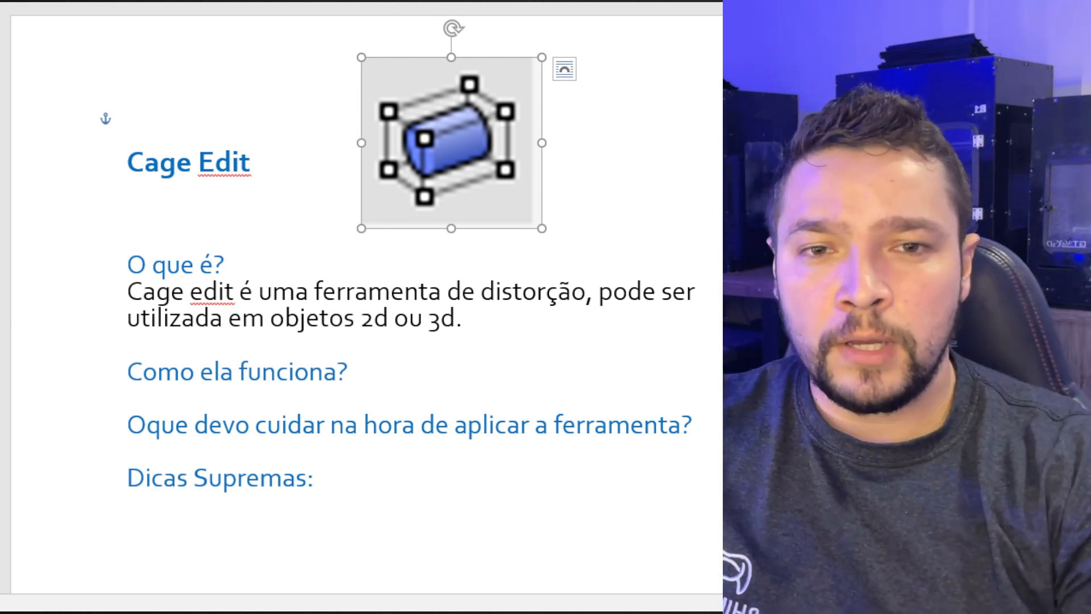
{"action": "key", "text": "Escape"}
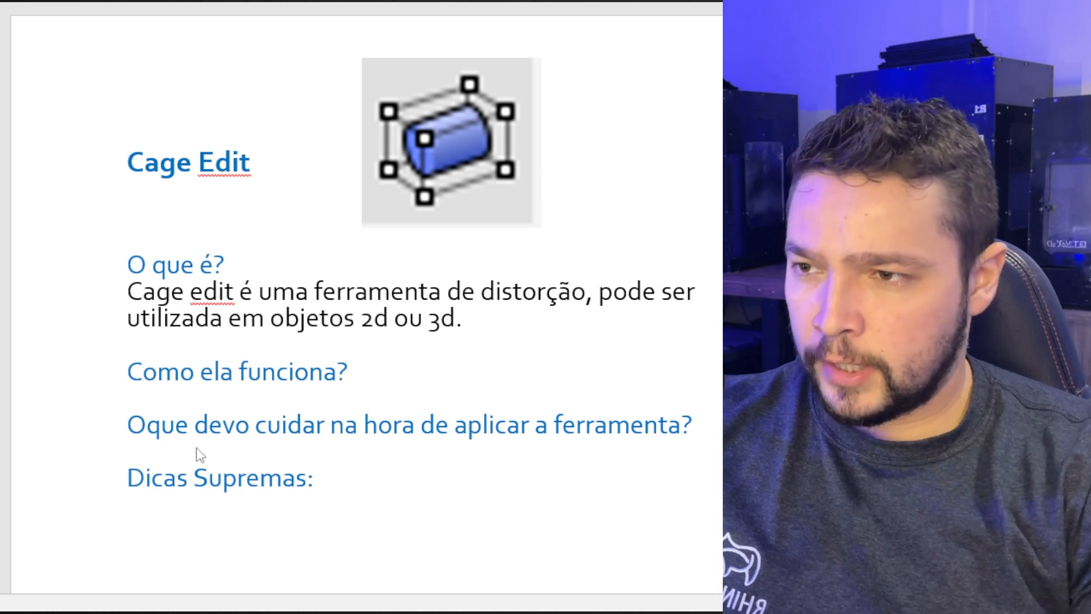
Step: Below "Como ela funciona?", write "Cria uma gaiola (caixa de pontos), que permite a manipulação dos objetos selecionados afim de distorcer de uma determinada maneira."
{"action": "left_click", "coordinate": [389, 383]}
{"action": "left_click", "coordinate": [366, 371]}
{"action": "key", "text": "Return"}
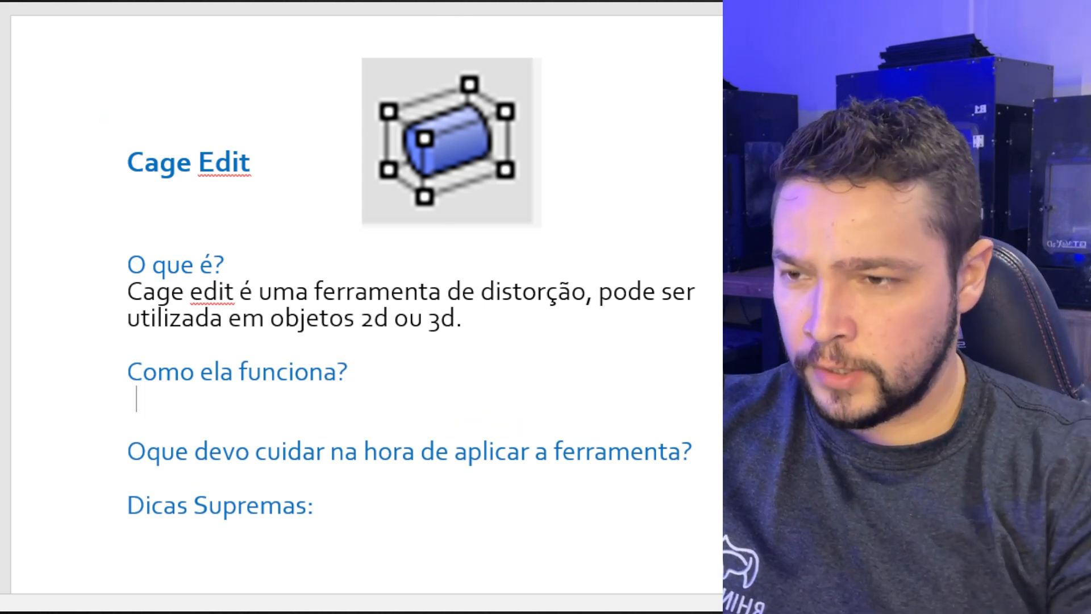
{"action": "type", "text": "Cria uma gaiola (caixa de pontos), que permite a manipulação dos objetos selecionados afim de distorcer de uma determinada maneira."}
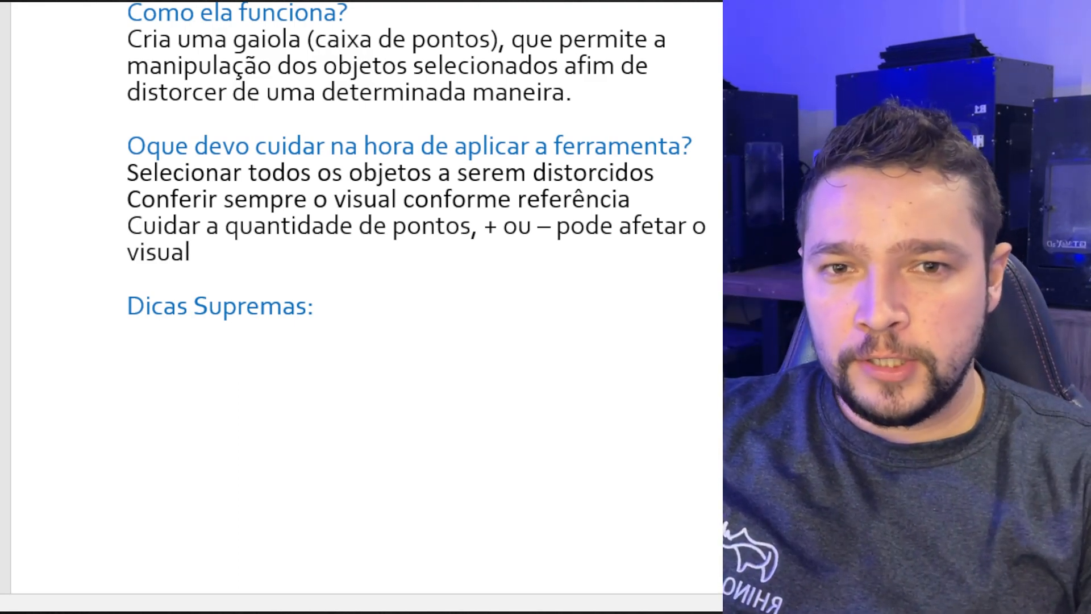
Step: Under "Dicas Supremas:", add "1- Sempre, mas sempre crie uma cópia antes de distorcer o objeto." and "2- Antes de utilizar o comando SALVE o projeto"
{"action": "left_click", "coordinate": [341, 348]}
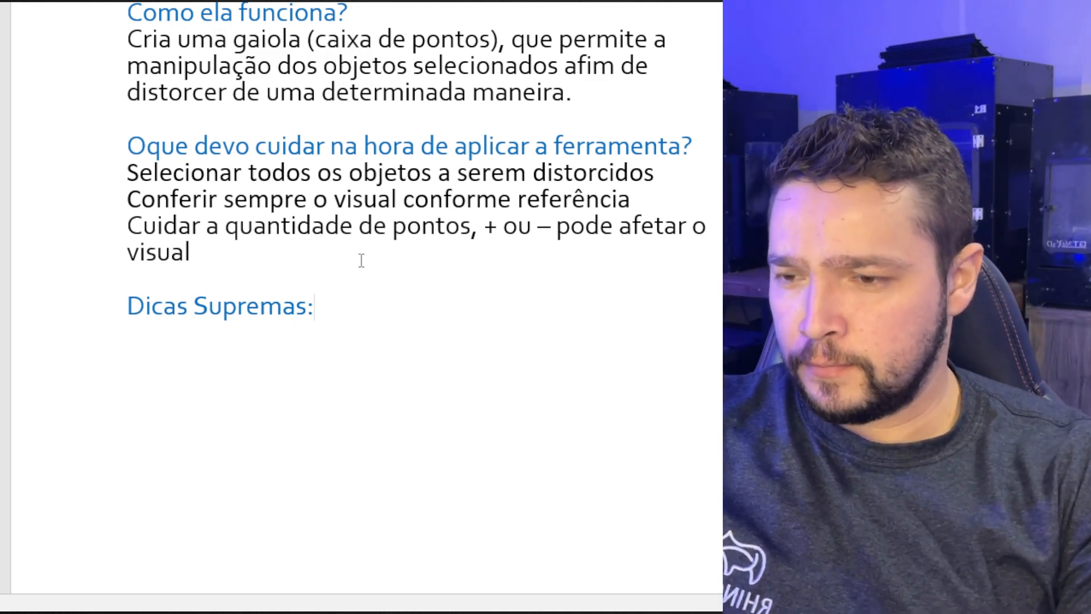
{"action": "type", "text": "1- Sempre, mas sempre crie uma cópia antes de distorcer o objeto."}
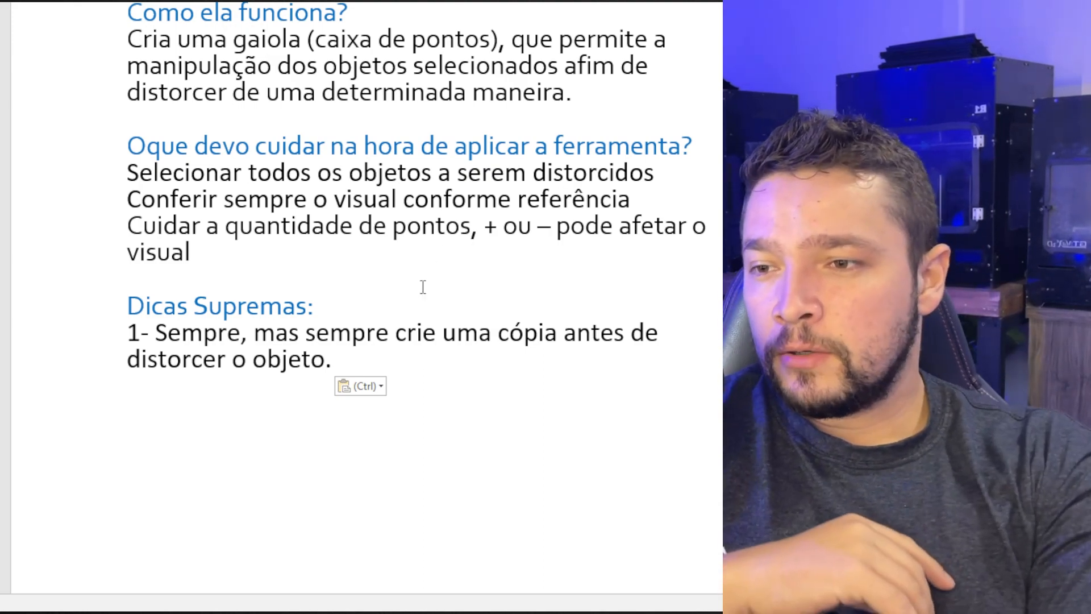
{"action": "left_click", "coordinate": [435, 285]}
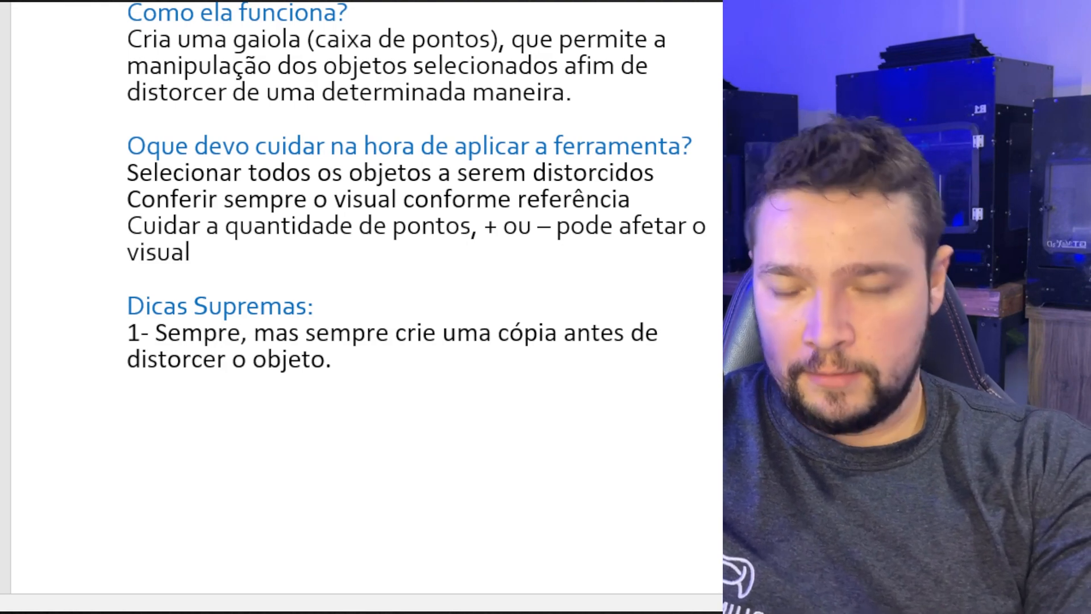
{"action": "left_click", "coordinate": [398, 398]}
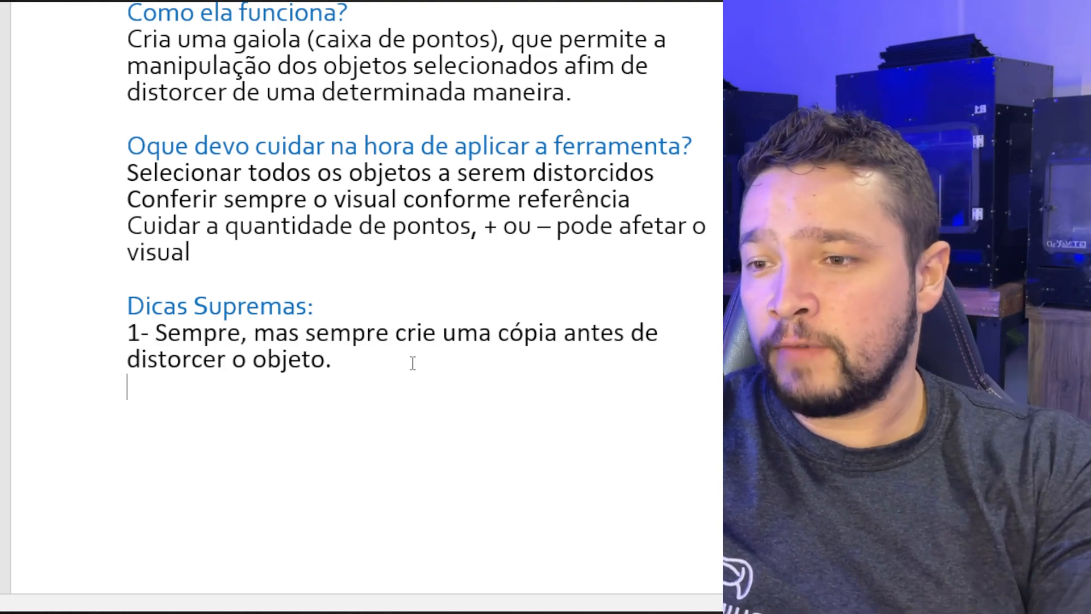
{"action": "key", "text": "Return"}
{"action": "type", "text": "2- Antes de utilizar o comando SALVE o projeto"}
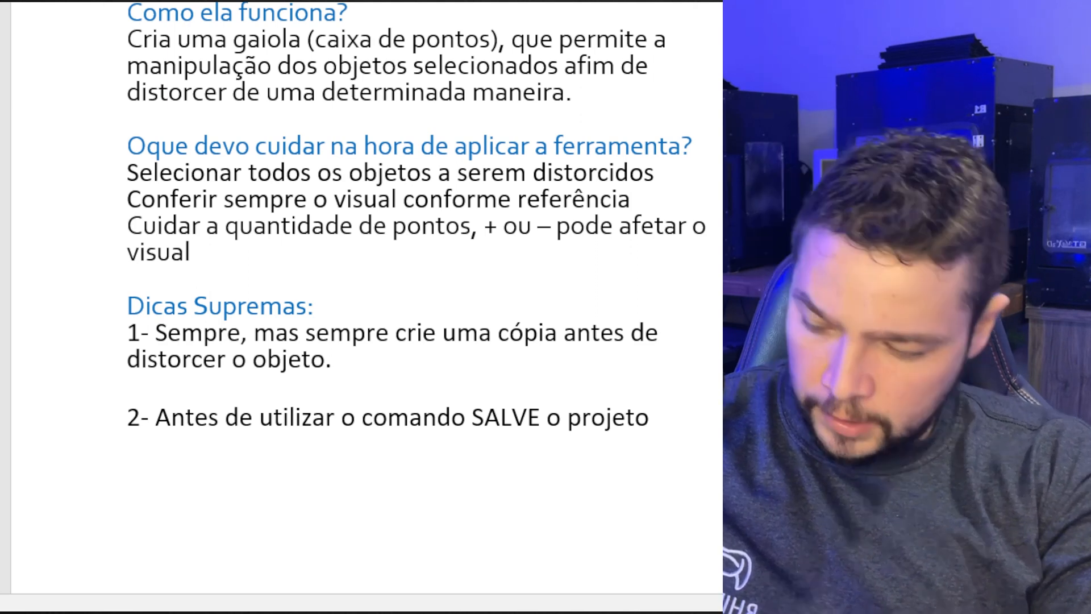
Step: Add a third tip to "Dicas Supremas:" reading "3-Nem sempre precisa utilizar o cage edit"
{"action": "type", "text": "3- Sem sempre precisa utilizar o cage edit"}
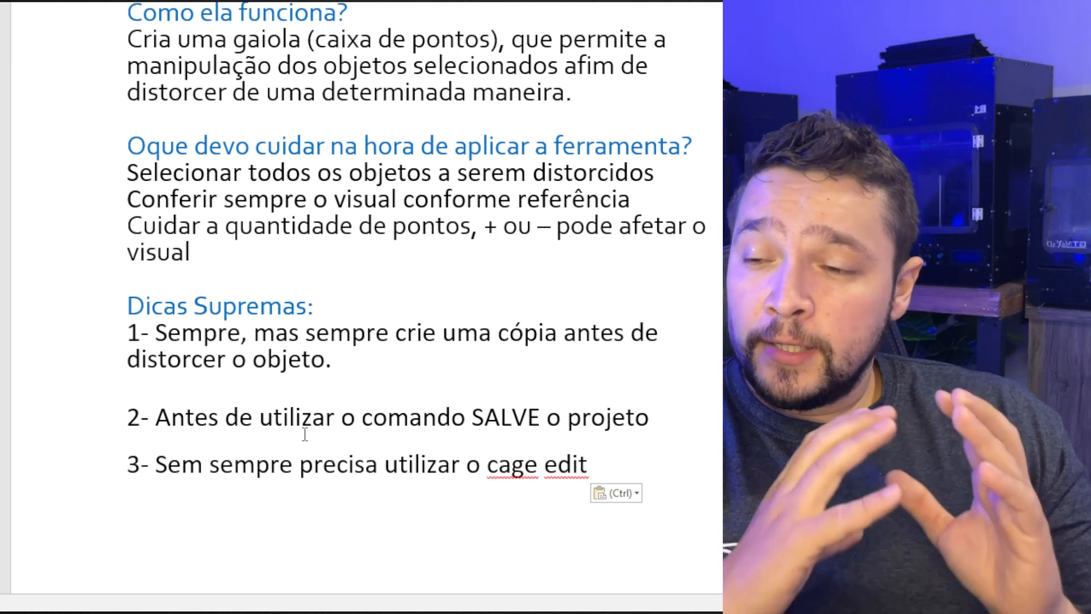
{"action": "left_click", "coordinate": [150, 464]}
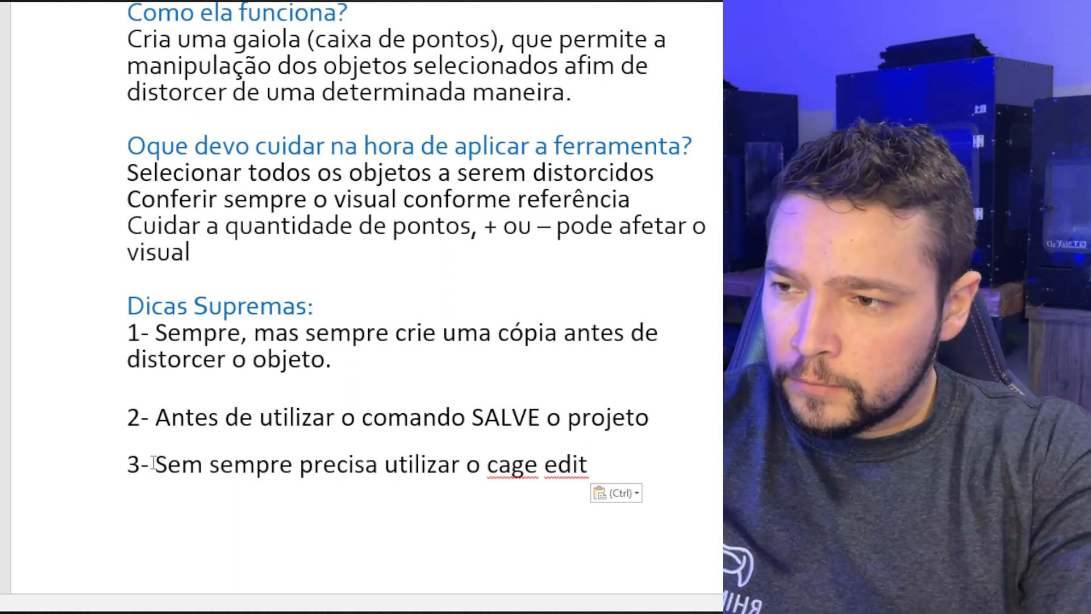
{"action": "type", "text": "Nem"}
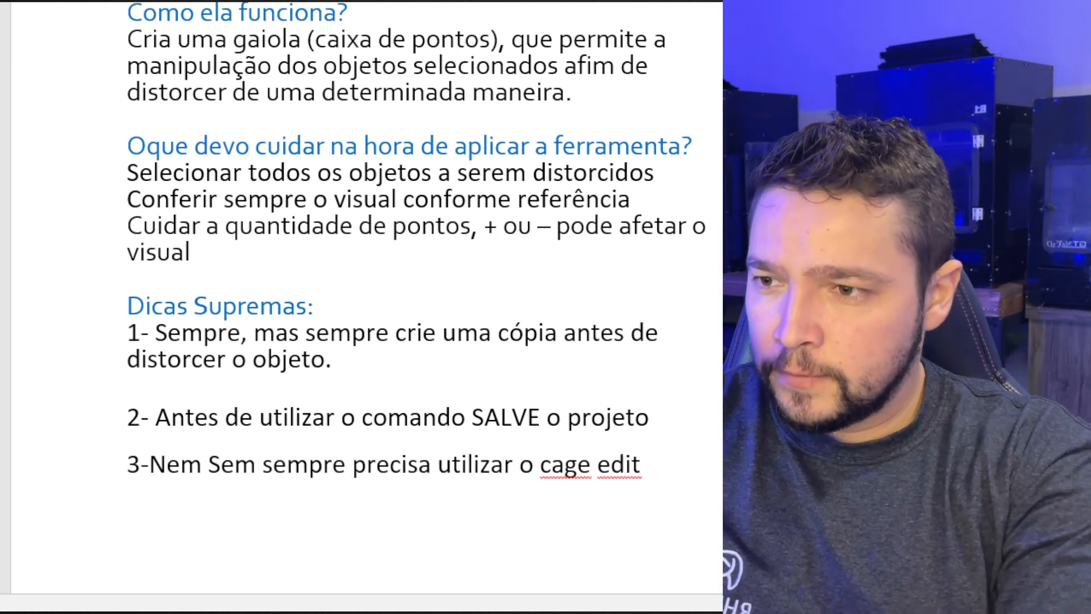
{"action": "key", "text": "Delete"}
{"action": "key", "text": "Delete"}
{"action": "key", "text": "Delete"}
{"action": "key", "text": "Delete"}
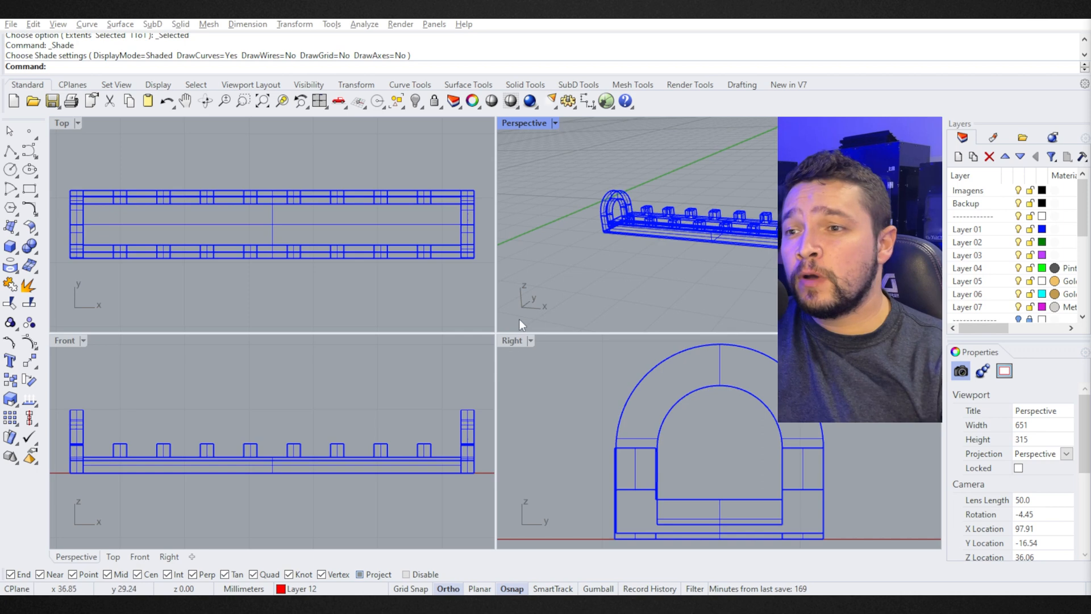
Step: Switch to Rhino, maximize the Perspective viewport and preview the long model in shaded display from different angles
{"action": "left_click", "coordinate": [228, 127]}
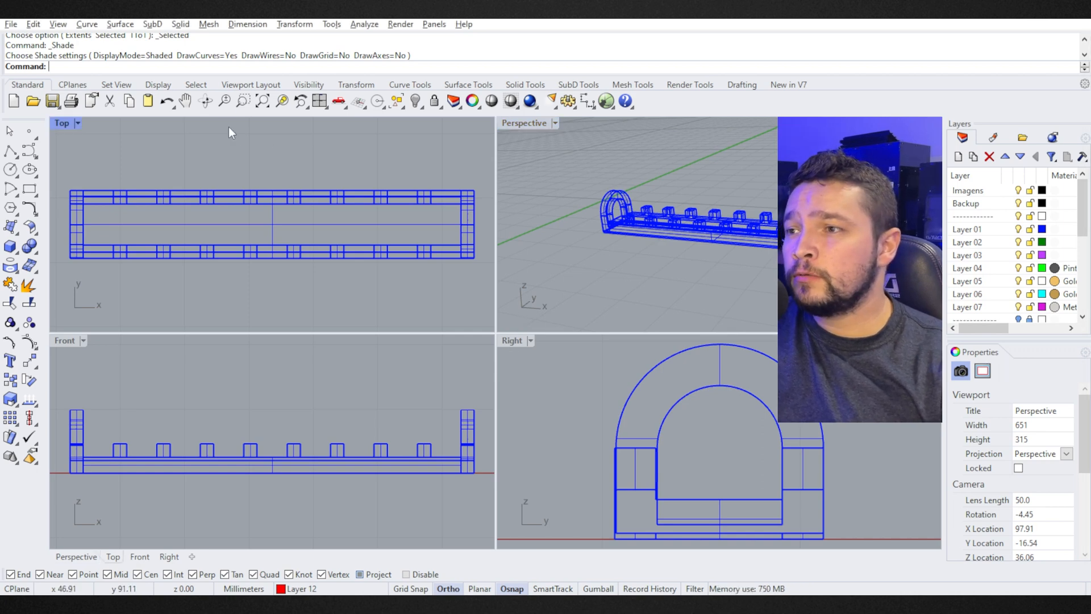
{"action": "double_click", "coordinate": [531, 122]}
{"action": "right_click_drag", "start_coordinate": [673, 194], "coordinate": [601, 219], "text": "shift"}
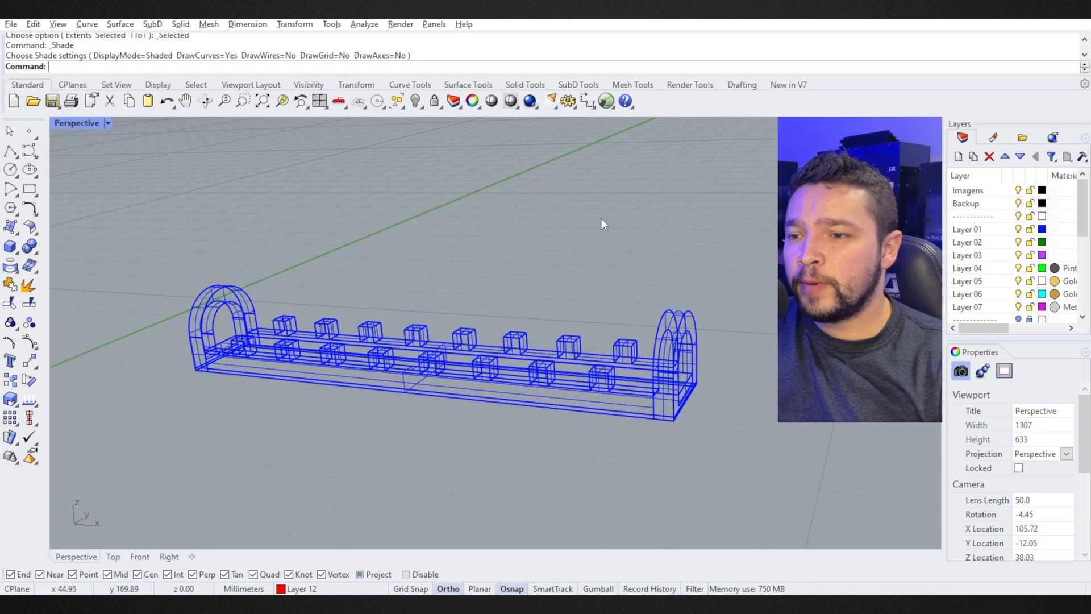
{"action": "right_click", "coordinate": [601, 218]}
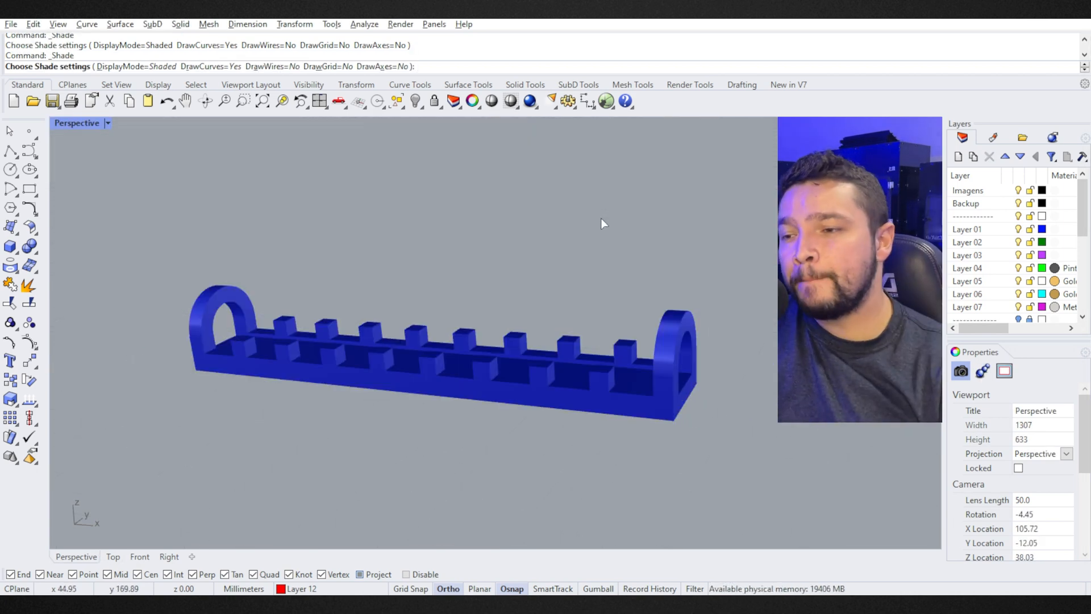
{"action": "right_click_drag", "start_coordinate": [487, 305], "coordinate": [445, 335]}
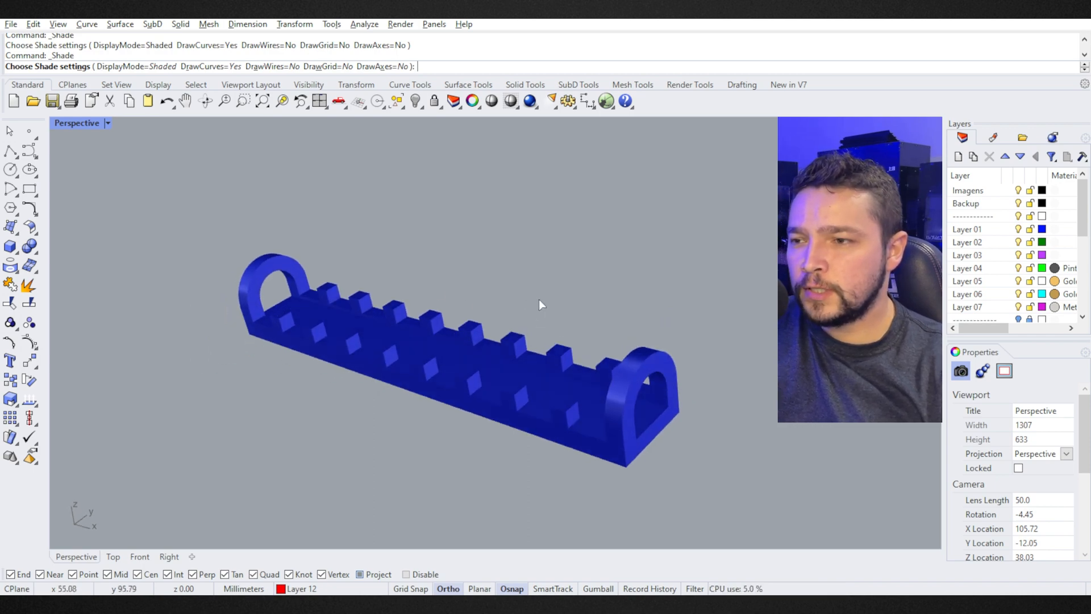
{"action": "right_click_drag", "start_coordinate": [539, 298], "coordinate": [465, 253]}
{"action": "key", "text": "Escape"}
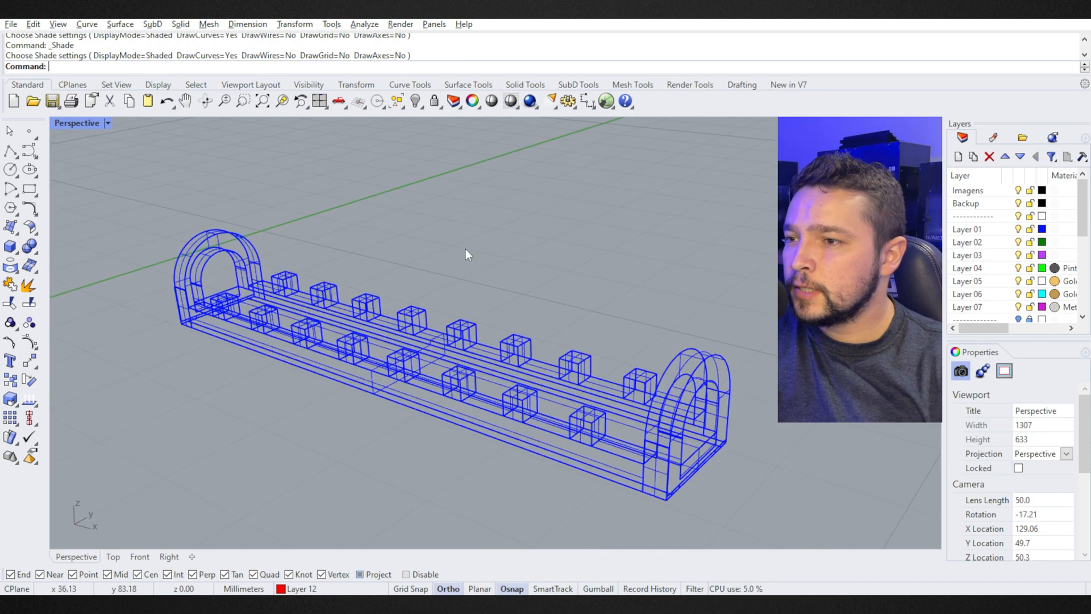
Step: Examine the model's arched ends and the two rows of small blocks in shaded display
{"action": "right_click", "coordinate": [465, 253]}
{"action": "scroll", "coordinate": [429, 306], "scroll_direction": "up", "scroll_amount": 2}
{"action": "right_click", "coordinate": [428, 306]}
{"action": "scroll", "coordinate": [243, 244], "scroll_direction": "up", "scroll_amount": 3}
{"action": "scroll", "coordinate": [239, 243], "scroll_direction": "down", "scroll_amount": 4}
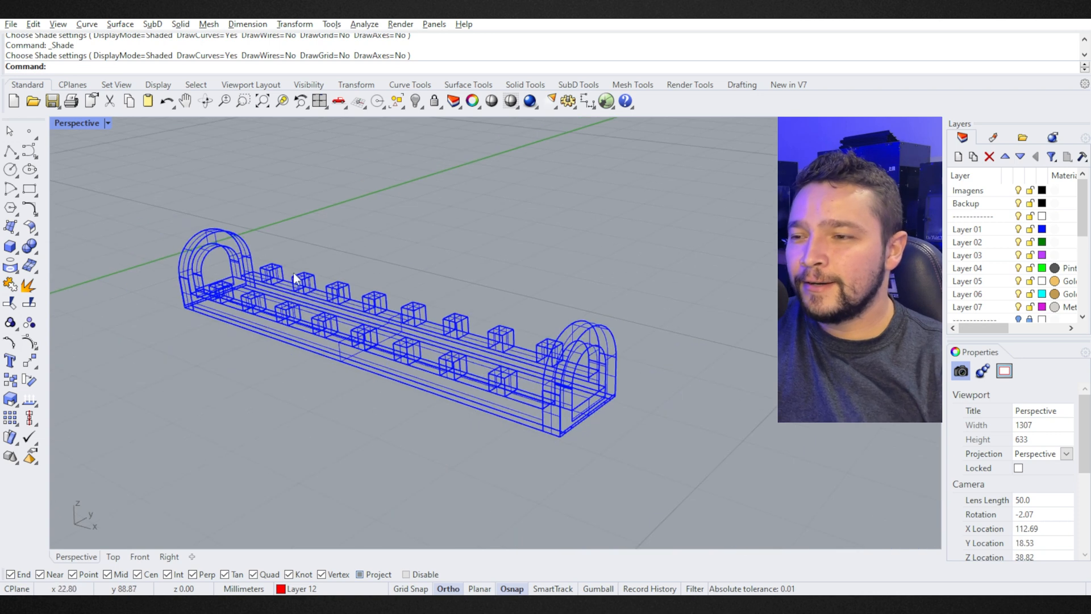
{"action": "right_click", "coordinate": [306, 290]}
{"action": "mouse_move", "coordinate": [305, 290]}
{"action": "right_mouse_down"}
{"action": "mouse_move", "coordinate": [188, 275]}
{"action": "mouse_move", "coordinate": [287, 249]}
{"action": "mouse_move", "coordinate": [602, 345]}
{"action": "mouse_move", "coordinate": [573, 315]}
{"action": "right_mouse_up"}
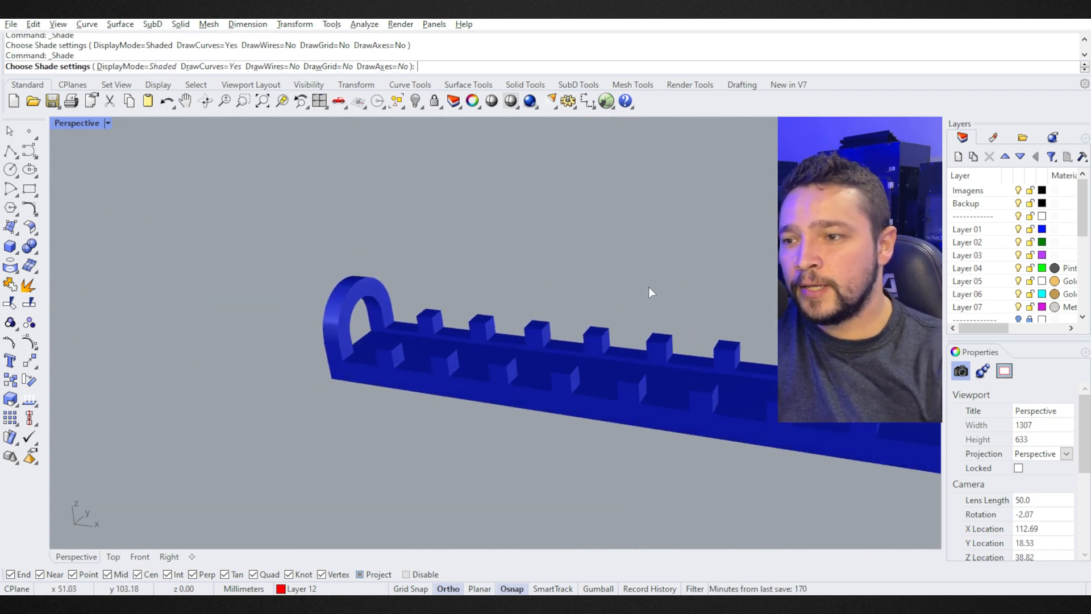
{"action": "right_click_drag", "start_coordinate": [649, 287], "coordinate": [530, 291]}
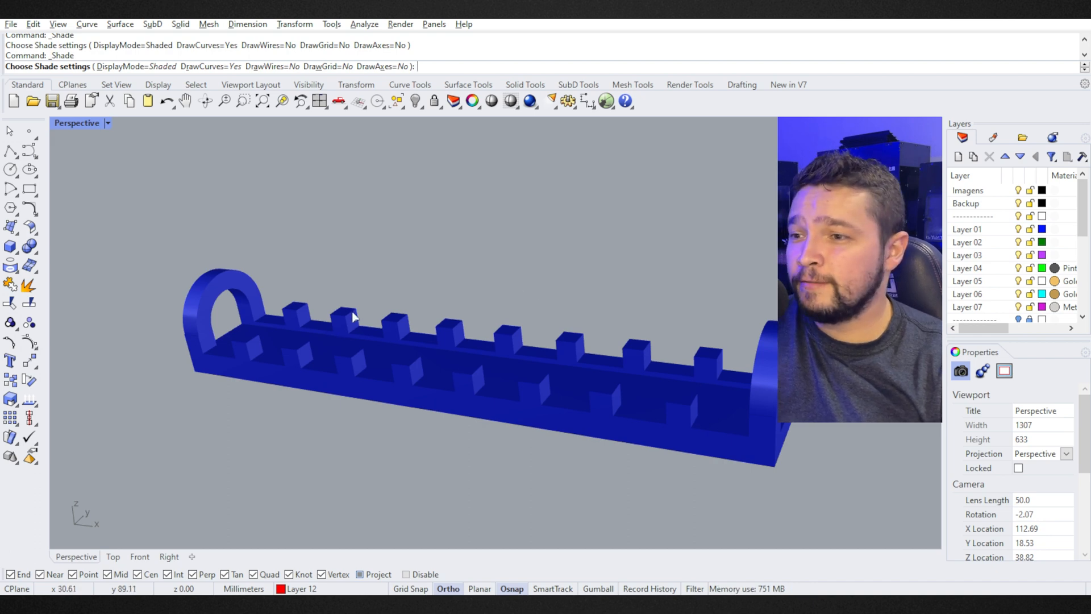
{"action": "right_click_drag", "start_coordinate": [352, 311], "coordinate": [335, 311]}
{"action": "key", "text": "Escape"}
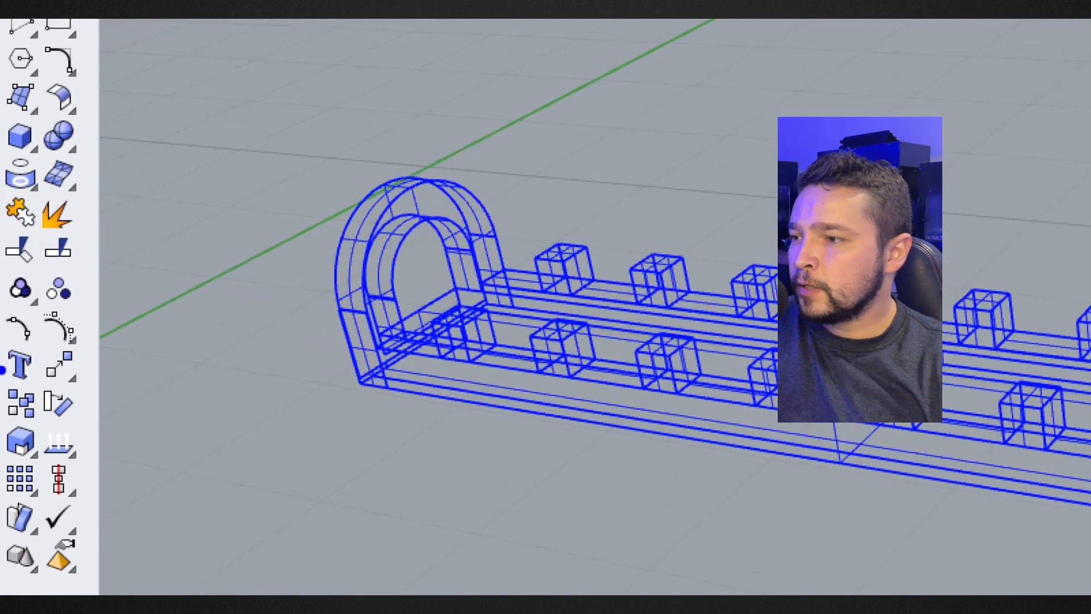
Step: Open the Transform tool set as a floating palette over the Perspective viewport, above the model
{"action": "mouse_move", "coordinate": [35, 336]}
{"action": "left_mouse_down"}
{"action": "mouse_move", "coordinate": [91, 377]}
{"action": "mouse_move", "coordinate": [92, 401]}
{"action": "left_mouse_up"}
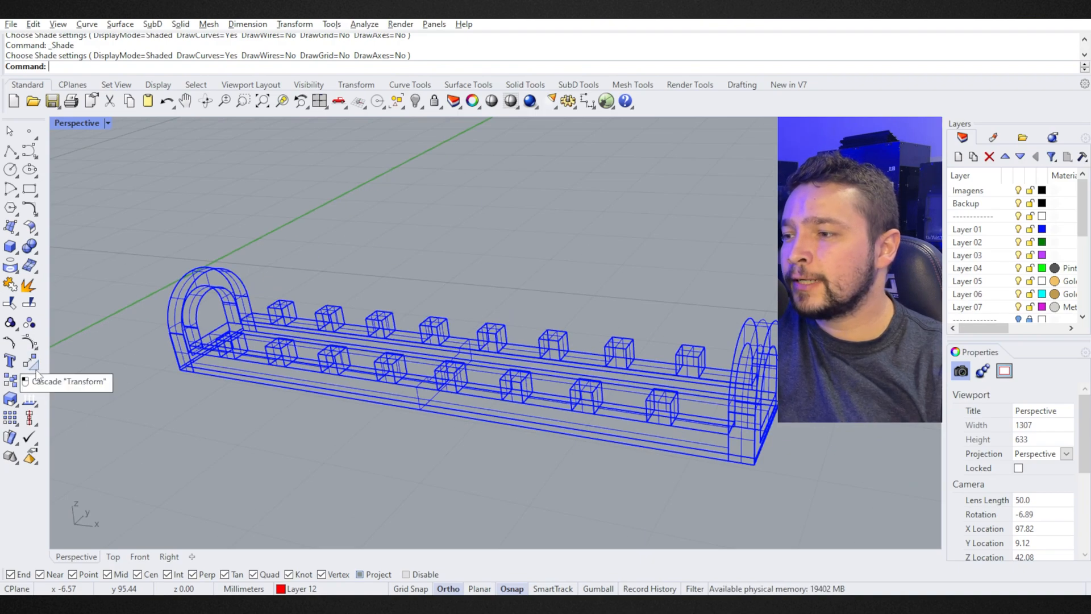
{"action": "left_click", "coordinate": [35, 365]}
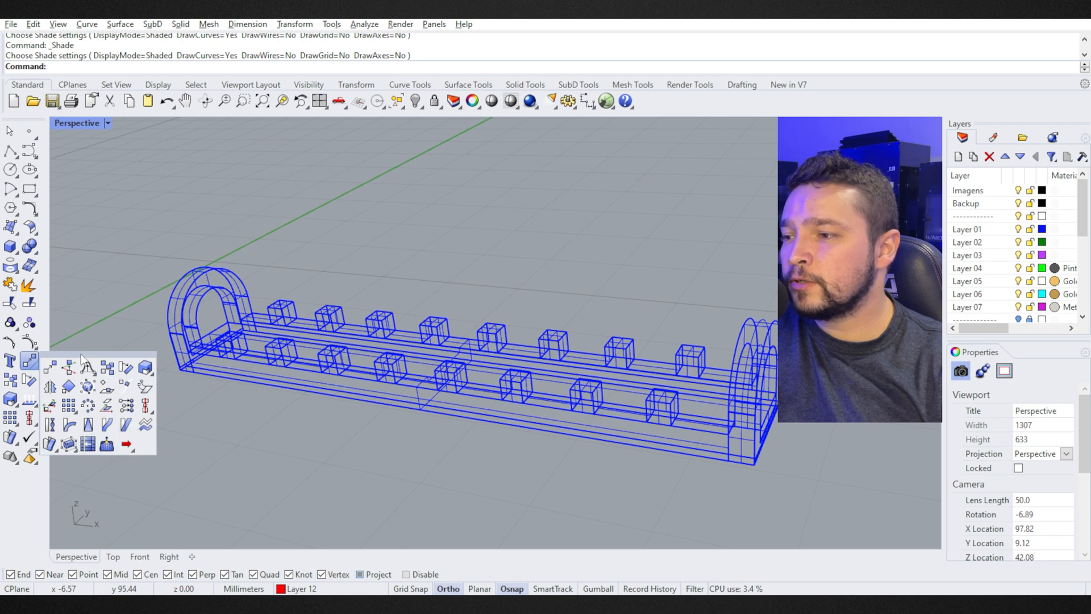
{"action": "left_click_drag", "start_coordinate": [80, 354], "coordinate": [546, 129]}
{"action": "right_click_drag", "start_coordinate": [560, 288], "coordinate": [541, 328]}
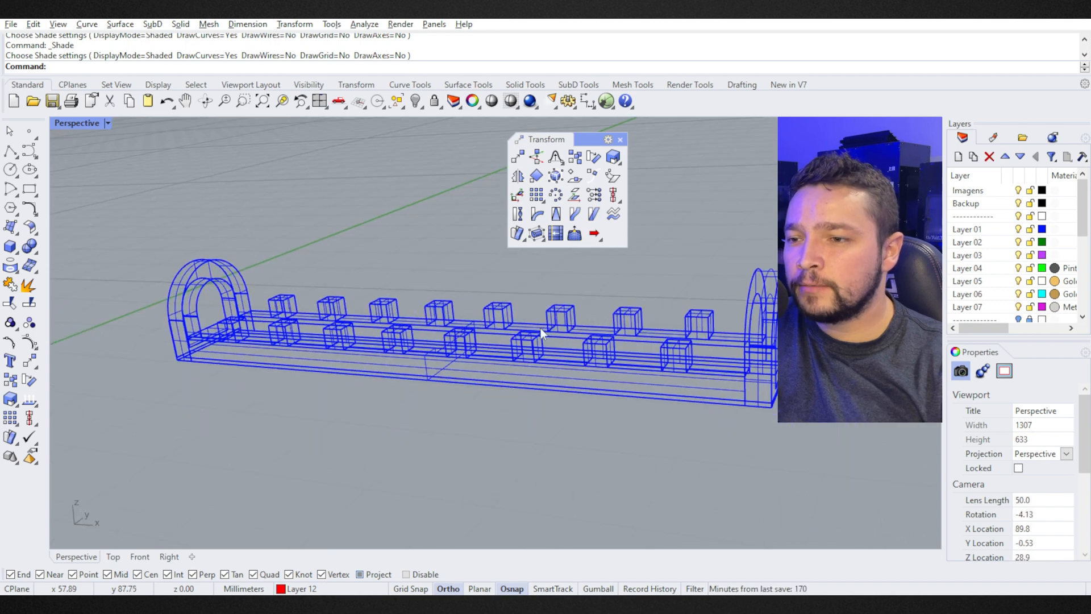
{"action": "left_click", "coordinate": [541, 329]}
{"action": "key", "text": "ctrl+shift+e"}
{"action": "left_click", "coordinate": [586, 261]}
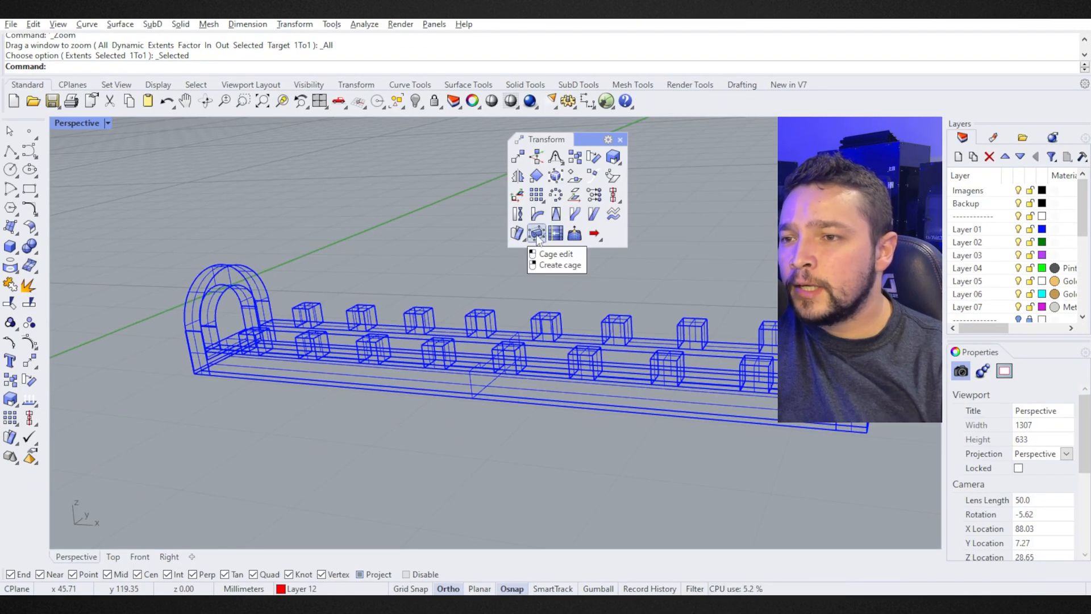
Step: Start Cage Edit and choose the entire long model as the captive object
{"action": "left_click", "coordinate": [537, 234]}
{"action": "scroll", "coordinate": [170, 278], "scroll_direction": "down", "scroll_amount": 2}
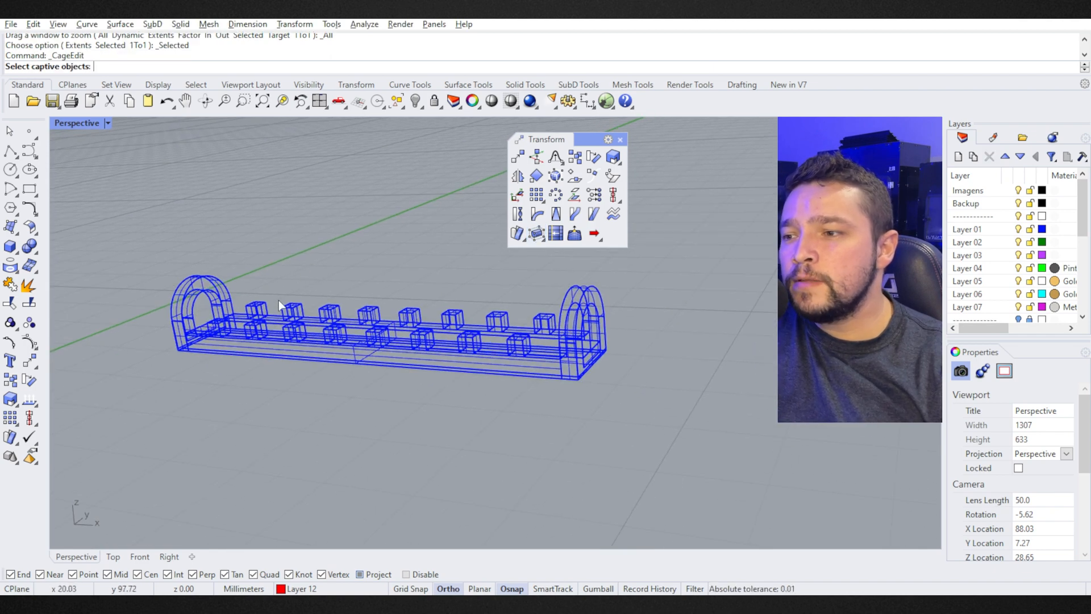
{"action": "key", "text": "ctrl+a"}
{"action": "right_click_drag", "start_coordinate": [359, 268], "coordinate": [415, 274]}
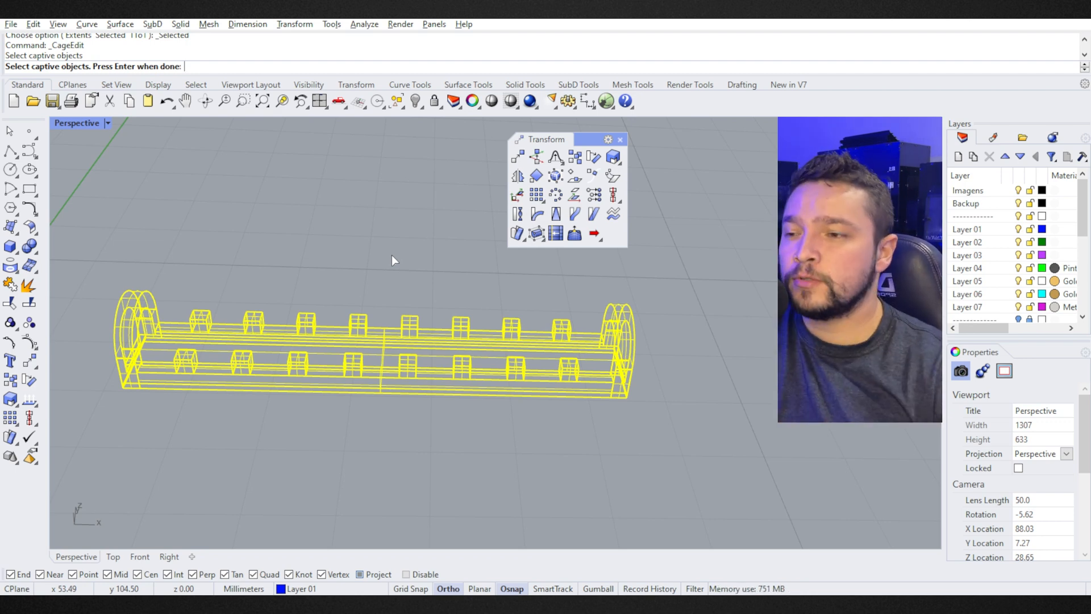
{"action": "right_click_drag", "start_coordinate": [223, 268], "coordinate": [316, 245]}
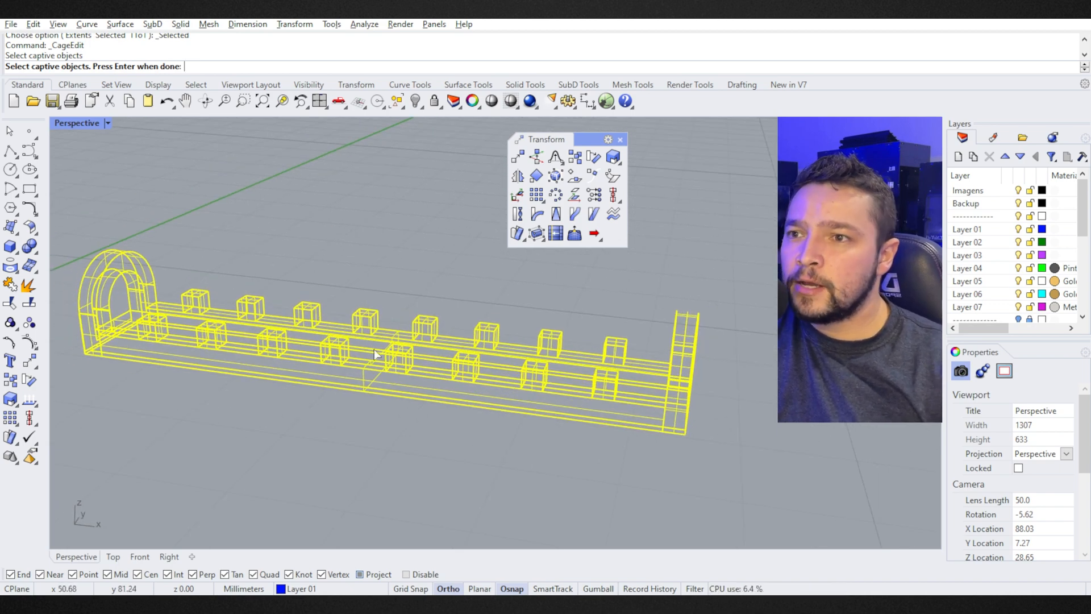
{"action": "key", "text": "Return"}
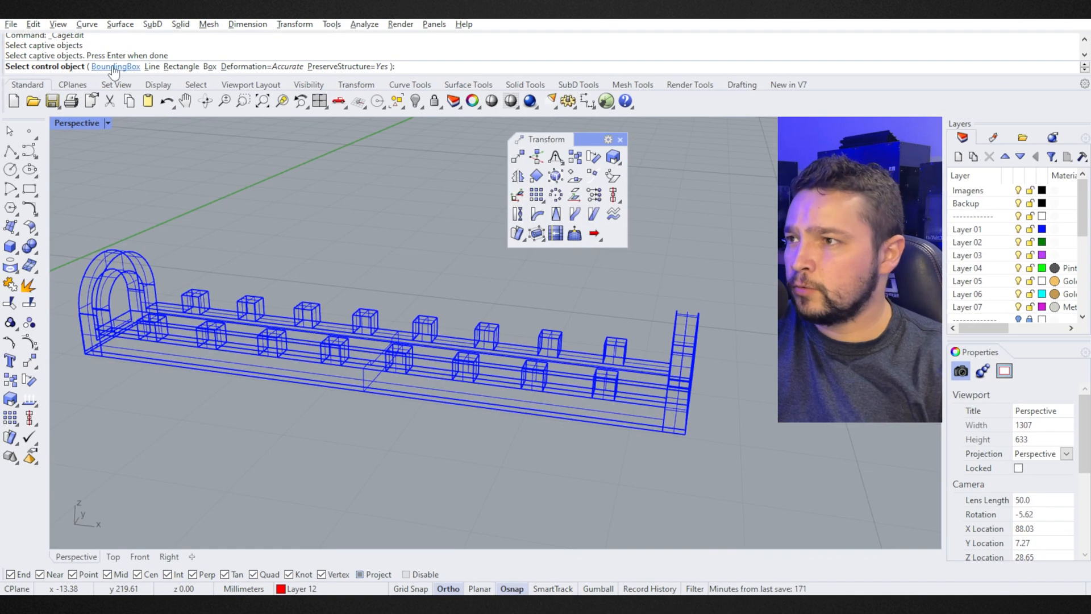
Step: Use the model's bounding box in World coordinates as the control object of the cage
{"action": "left_click", "coordinate": [231, 91]}
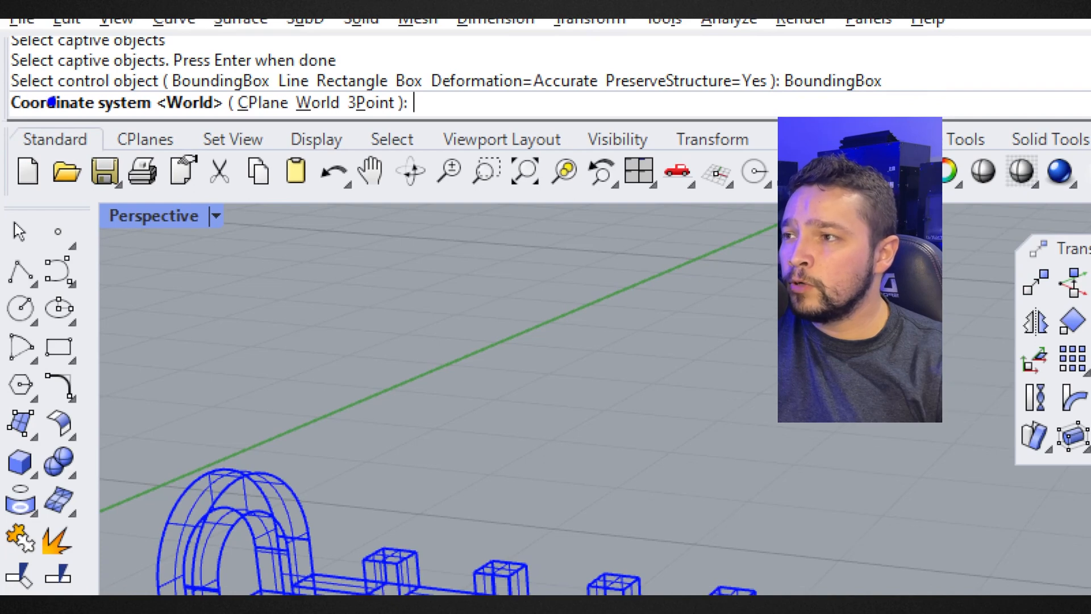
{"action": "mouse_move", "coordinate": [3, 85]}
{"action": "left_mouse_down", "text": "ctrl"}
{"action": "mouse_move", "coordinate": [321, 119]}
{"action": "mouse_move", "coordinate": [456, 121]}
{"action": "left_mouse_up", "text": "ctrl"}
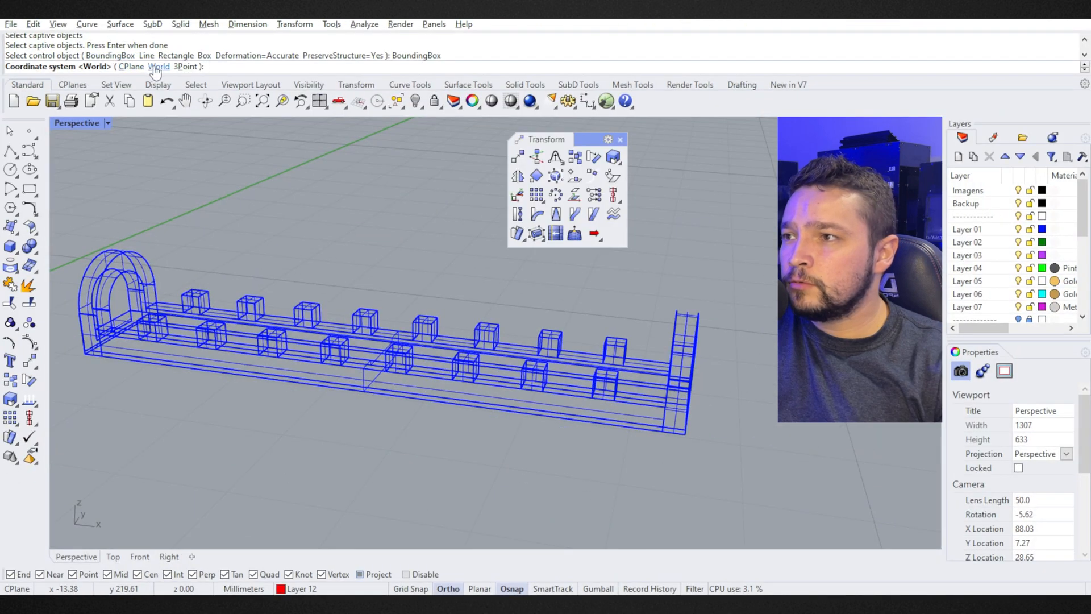
{"action": "left_click", "coordinate": [158, 66]}
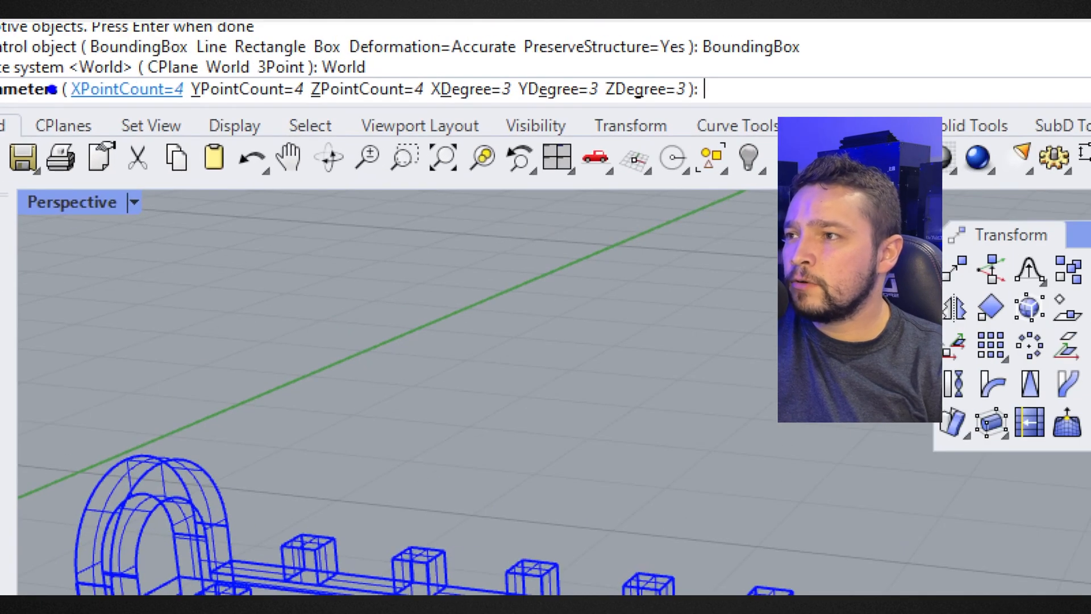
Step: Create the cage with 4 points and degree 3 in X, Y and Z, with Global as the region to edit
{"action": "mouse_move", "coordinate": [53, 73]}
{"action": "left_mouse_down", "text": "ctrl"}
{"action": "mouse_move", "coordinate": [152, 86]}
{"action": "mouse_move", "coordinate": [215, 110]}
{"action": "mouse_move", "coordinate": [198, 115]}
{"action": "left_mouse_up", "text": "ctrl"}
{"action": "mouse_move", "coordinate": [162, 76]}
{"action": "left_mouse_down", "text": "ctrl"}
{"action": "mouse_move", "coordinate": [370, 108]}
{"action": "mouse_move", "coordinate": [559, 116]}
{"action": "mouse_move", "coordinate": [534, 107]}
{"action": "left_mouse_up", "text": "ctrl"}
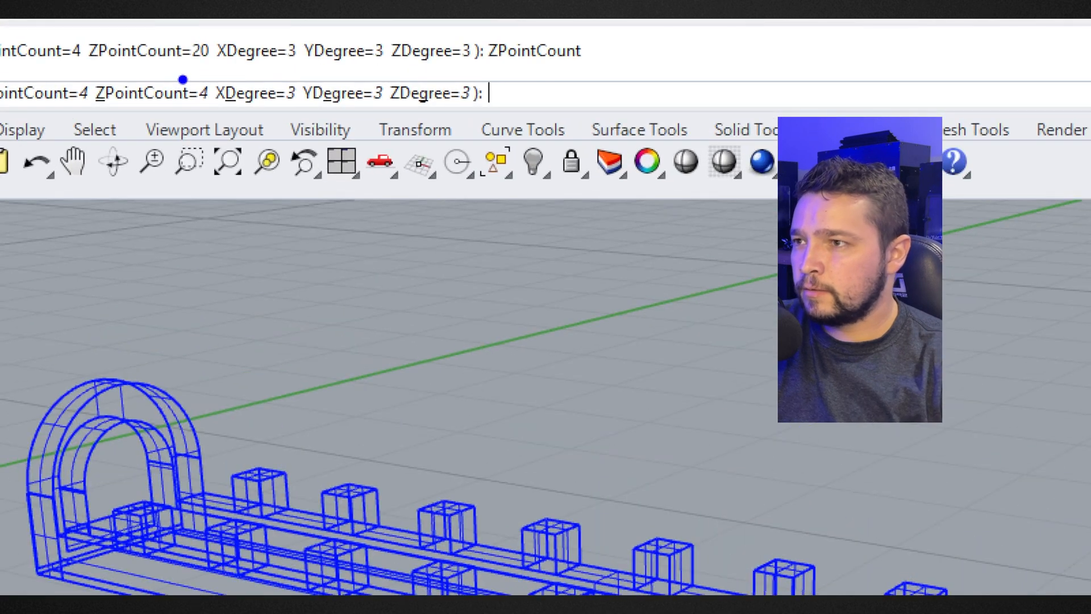
{"action": "left_click_drag", "start_coordinate": [206, 73], "coordinate": [571, 113]}
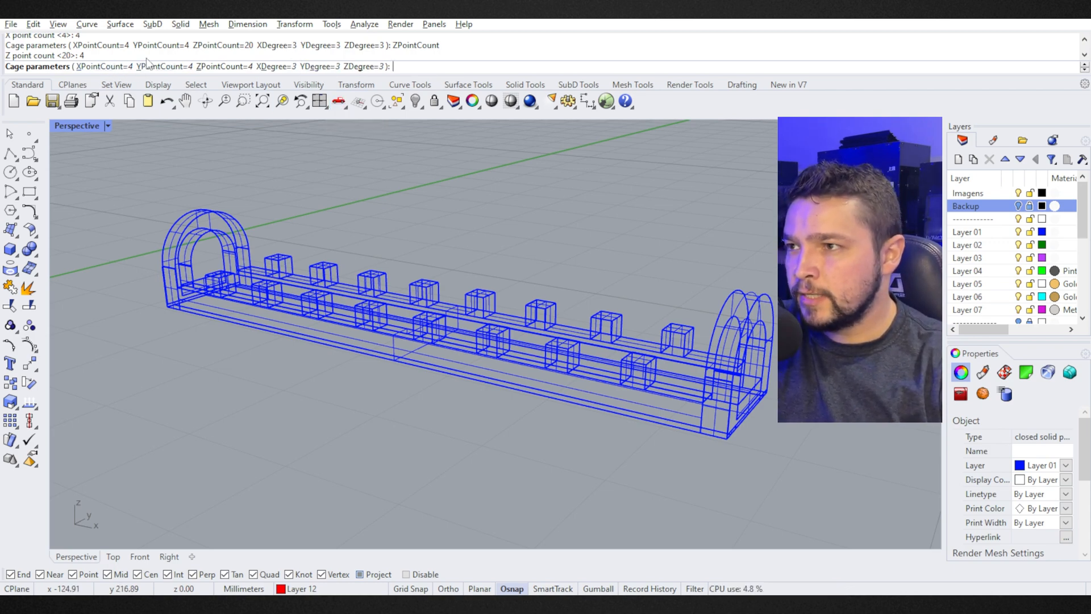
{"action": "key", "text": "Return"}
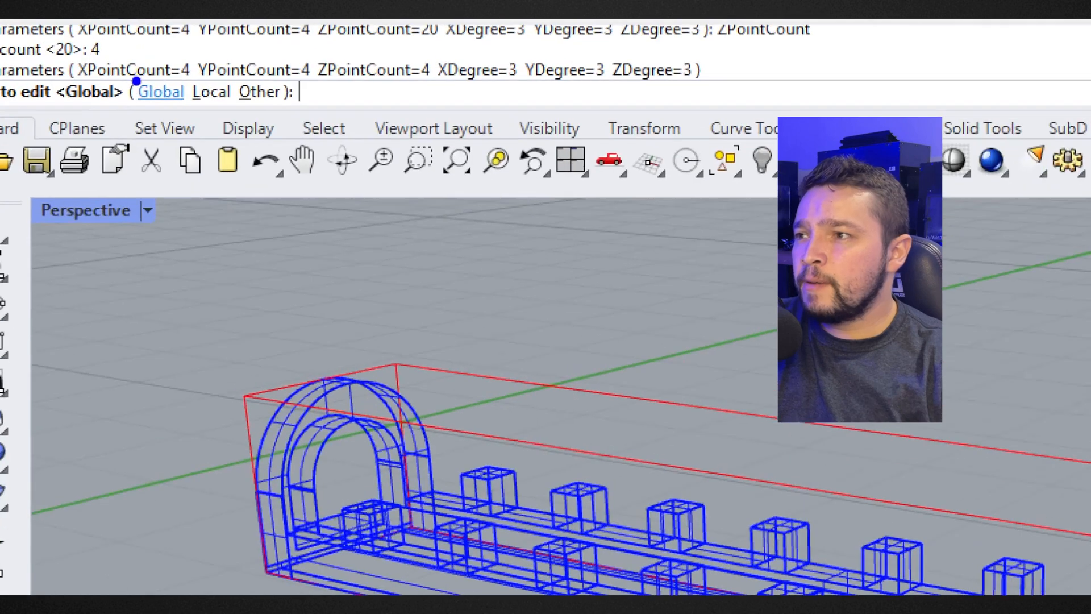
{"action": "mouse_move", "coordinate": [95, 72]}
{"action": "left_mouse_down", "text": "ctrl"}
{"action": "mouse_move", "coordinate": [244, 85]}
{"action": "mouse_move", "coordinate": [335, 112]}
{"action": "left_mouse_up", "text": "ctrl"}
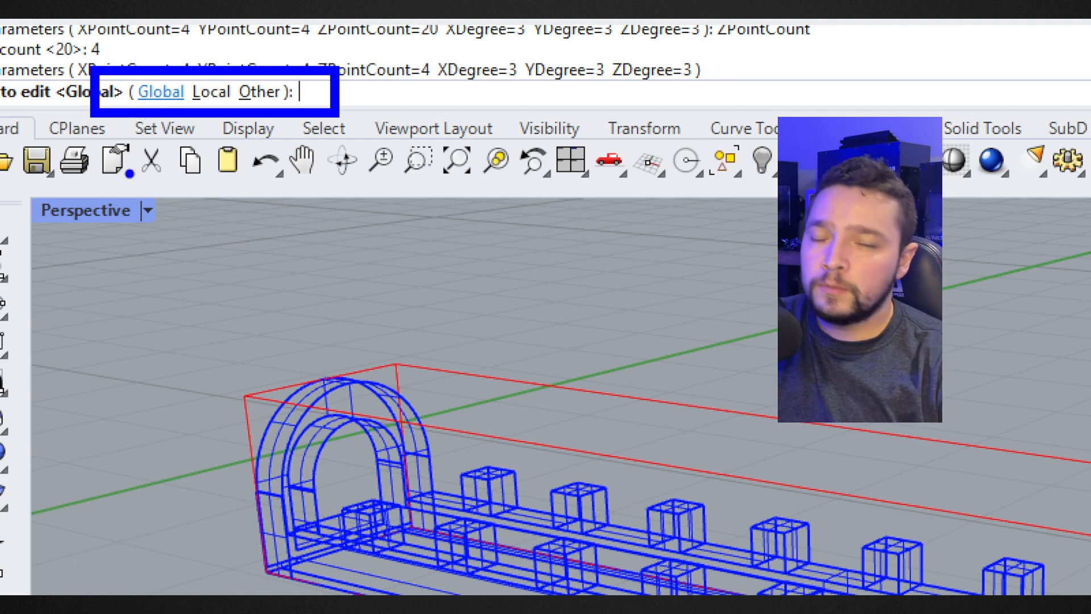
{"action": "key", "text": "Escape"}
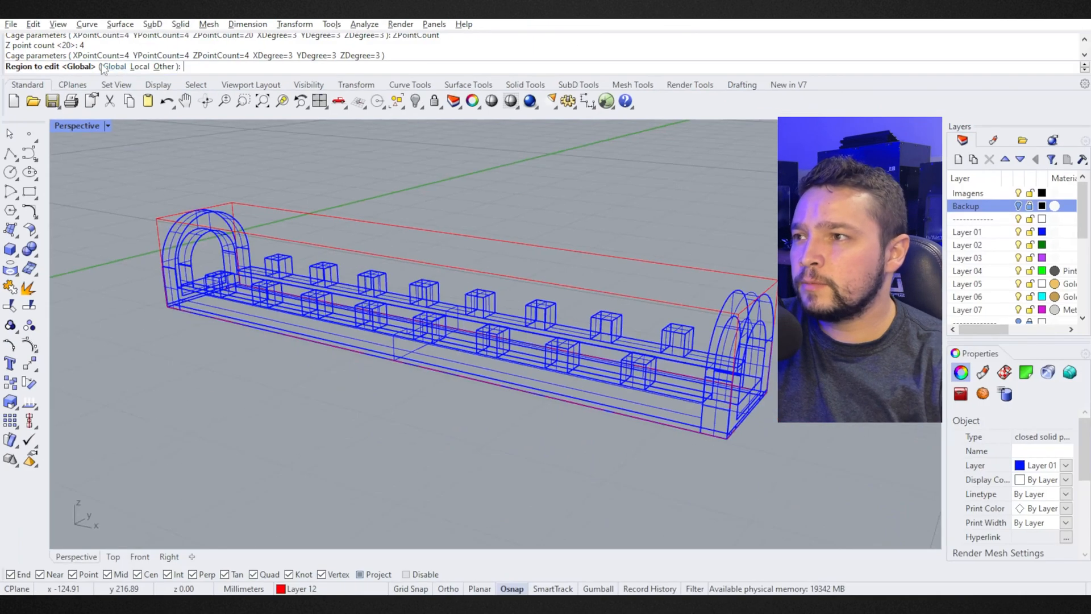
{"action": "left_click", "coordinate": [114, 68]}
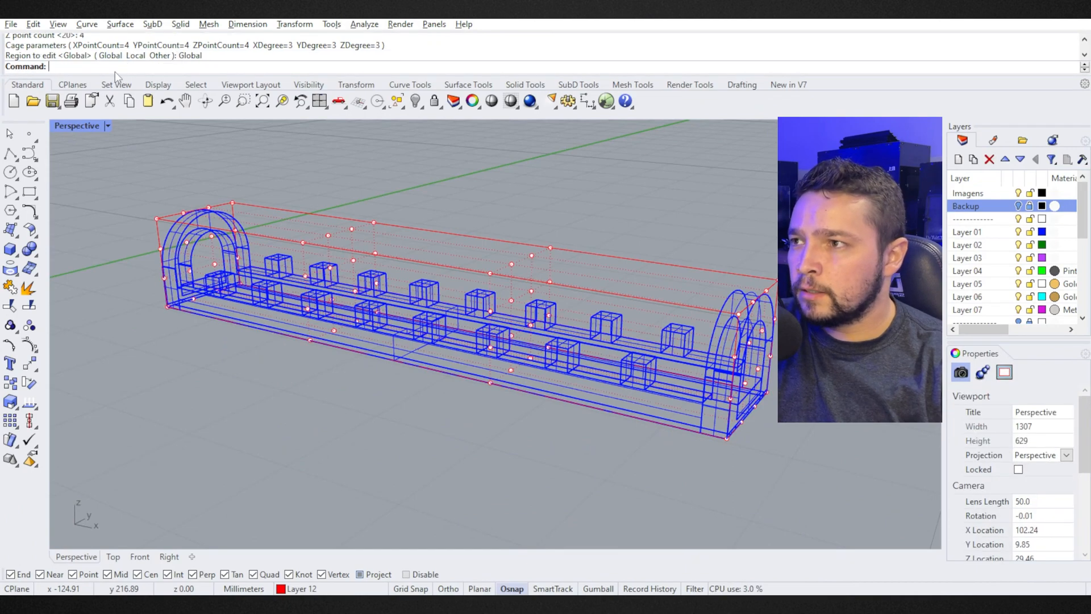
Step: Examine the cage's control points along the model's length, width and height, selecting them along the lower edges
{"action": "right_click_drag", "start_coordinate": [503, 139], "coordinate": [550, 174], "text": "shift"}
{"action": "scroll", "coordinate": [564, 217], "scroll_direction": "up", "scroll_amount": 2}
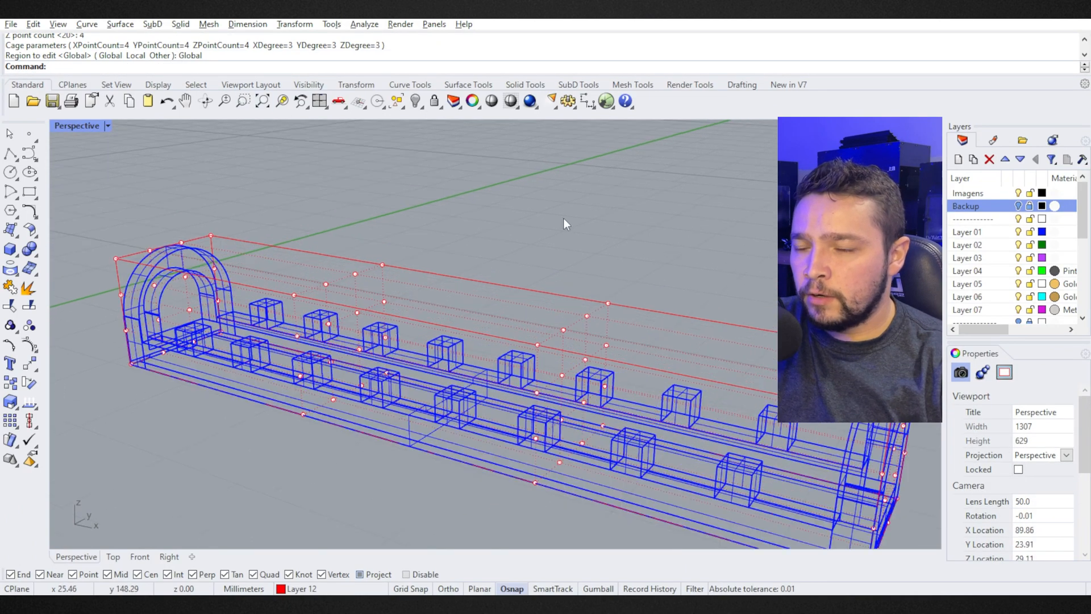
{"action": "scroll", "coordinate": [573, 219], "scroll_direction": "down", "scroll_amount": 2}
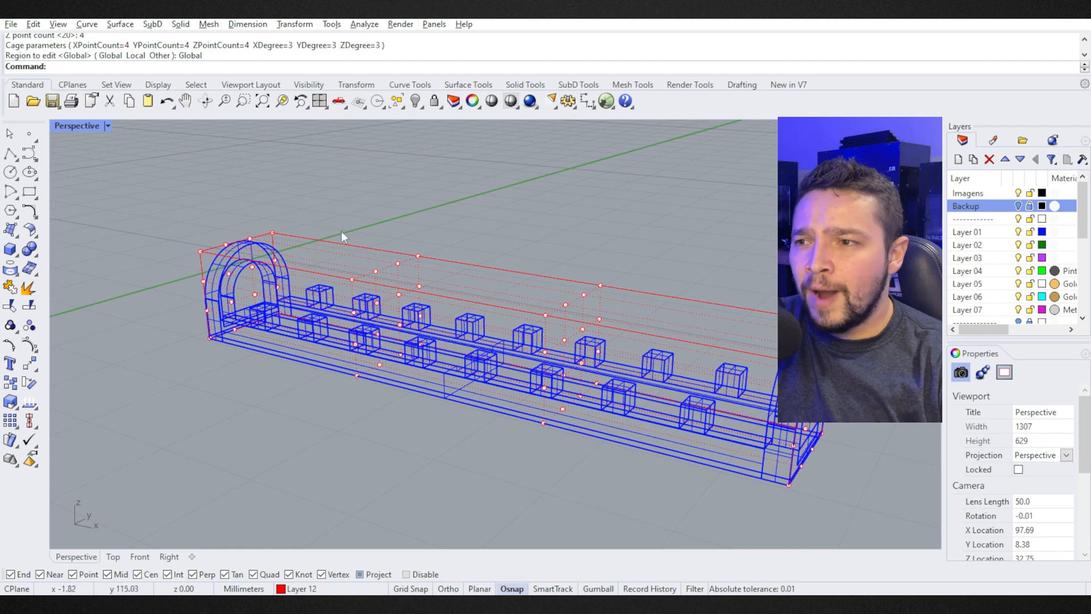
{"action": "right_click_drag", "start_coordinate": [530, 272], "coordinate": [412, 259], "text": "shift"}
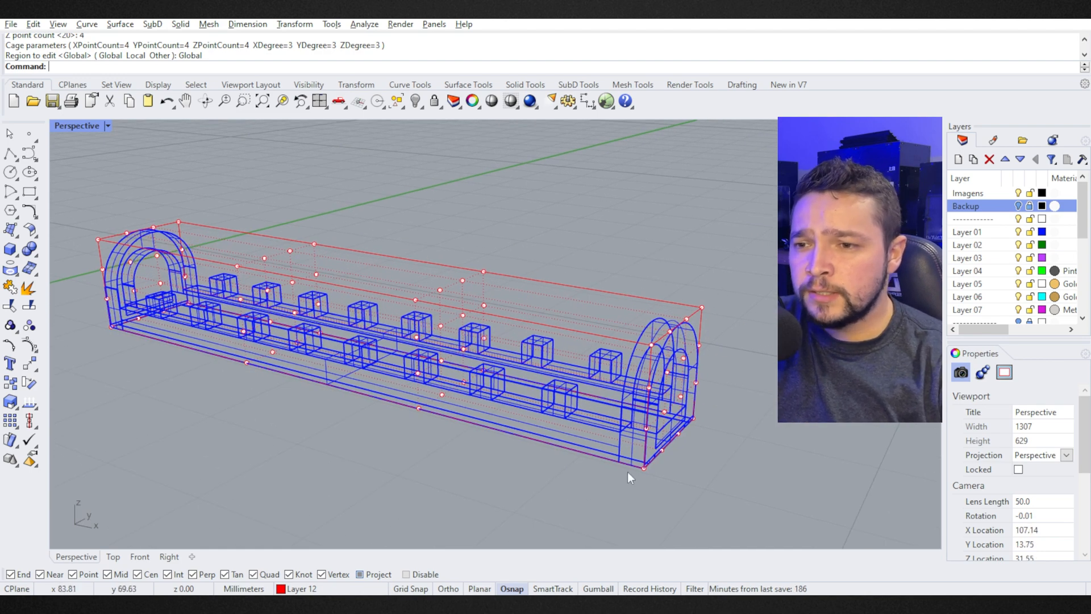
{"action": "left_click_drag", "start_coordinate": [136, 353], "coordinate": [276, 387]}
{"action": "left_click_drag", "start_coordinate": [333, 409], "coordinate": [433, 442]}
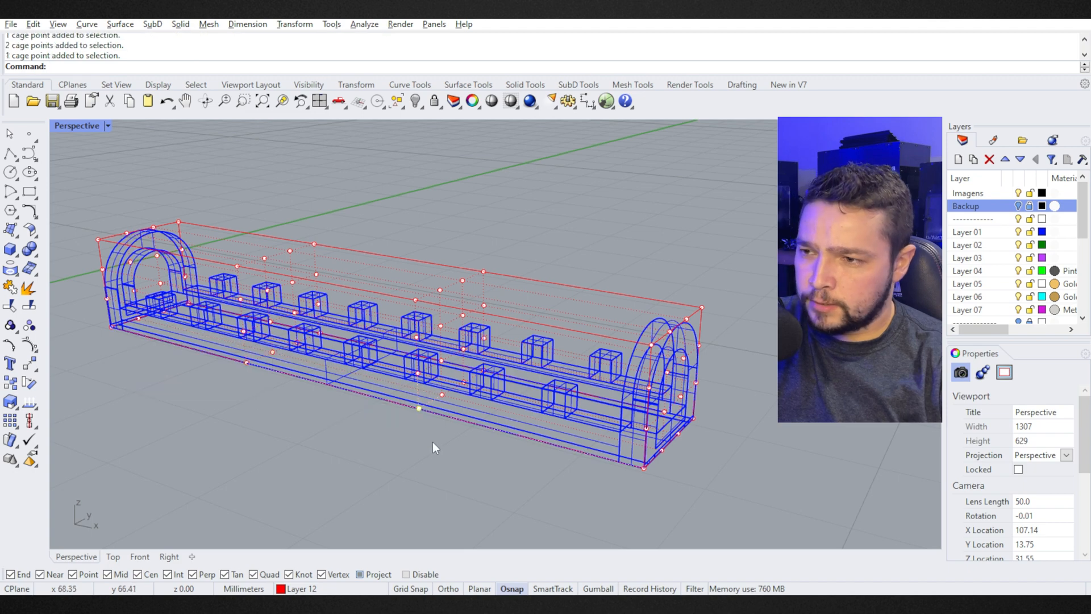
{"action": "left_click_drag", "start_coordinate": [814, 486], "coordinate": [813, 487]}
{"action": "right_click_drag", "start_coordinate": [794, 498], "coordinate": [599, 500]}
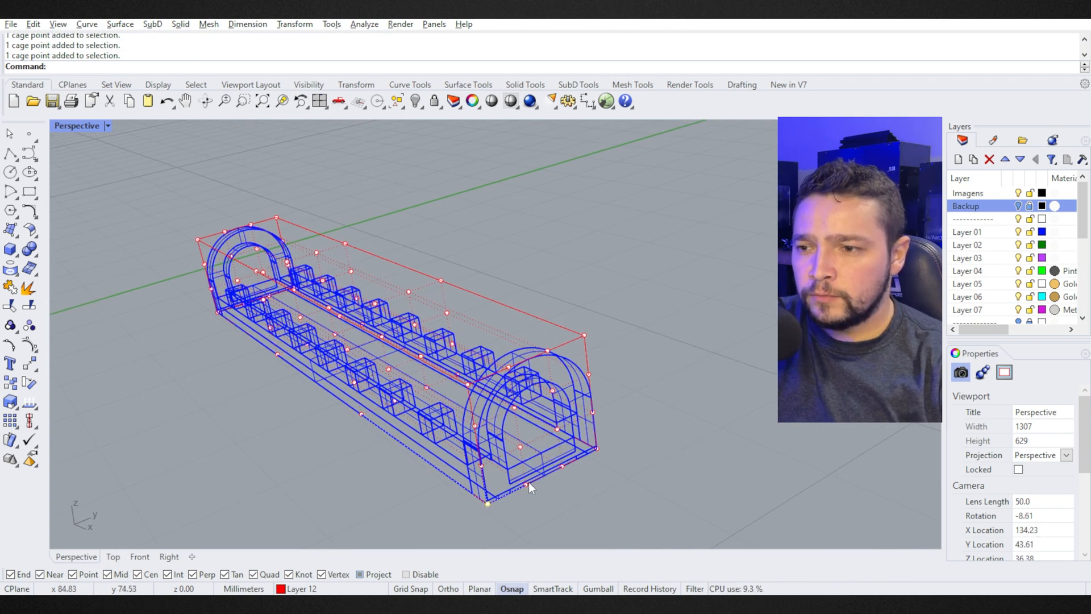
{"action": "right_click_drag", "start_coordinate": [609, 469], "coordinate": [593, 430]}
{"action": "right_click_drag", "start_coordinate": [568, 298], "coordinate": [634, 312]}
{"action": "scroll", "coordinate": [472, 265], "scroll_direction": "down", "scroll_amount": 4}
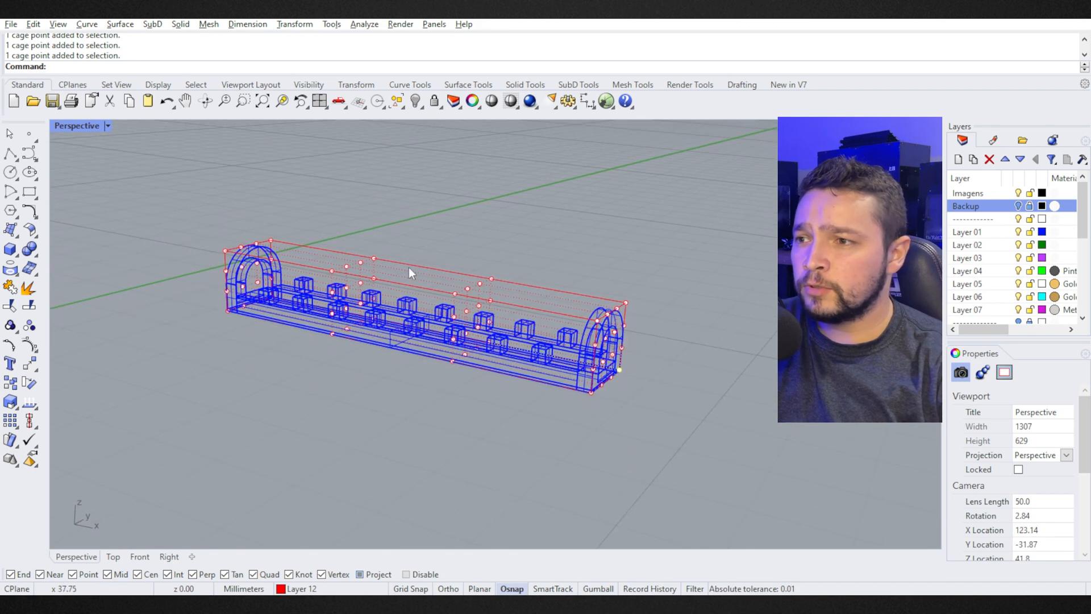
Step: Select the 32 cage points in the two middle sections and examine their arrangement from several angles
{"action": "left_click_drag", "start_coordinate": [310, 210], "coordinate": [512, 387]}
{"action": "right_click_drag", "start_coordinate": [511, 386], "coordinate": [432, 368]}
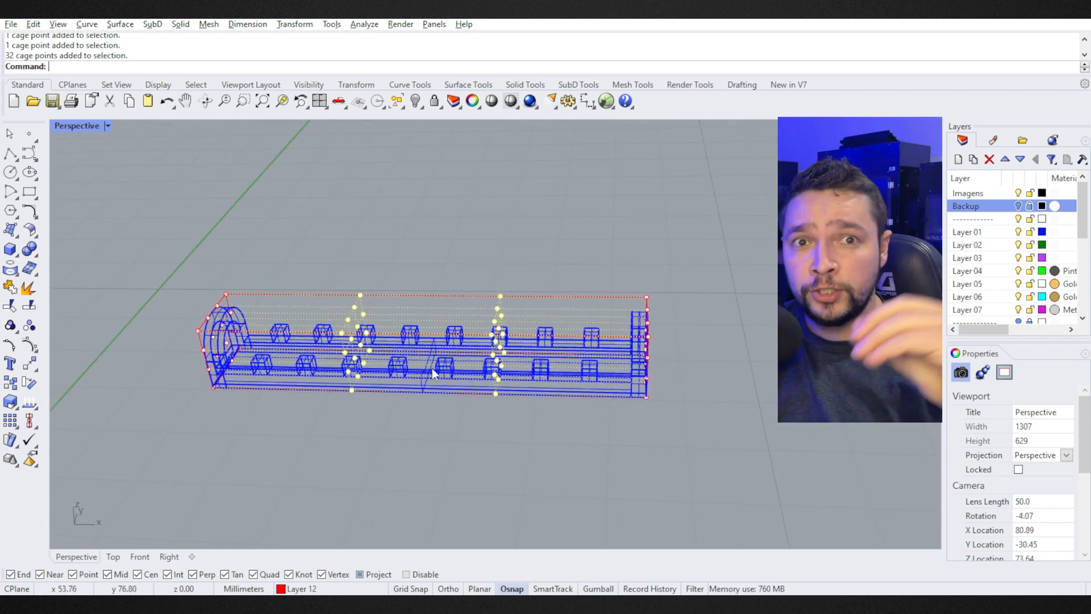
{"action": "scroll", "coordinate": [432, 369], "scroll_direction": "up", "scroll_amount": 5}
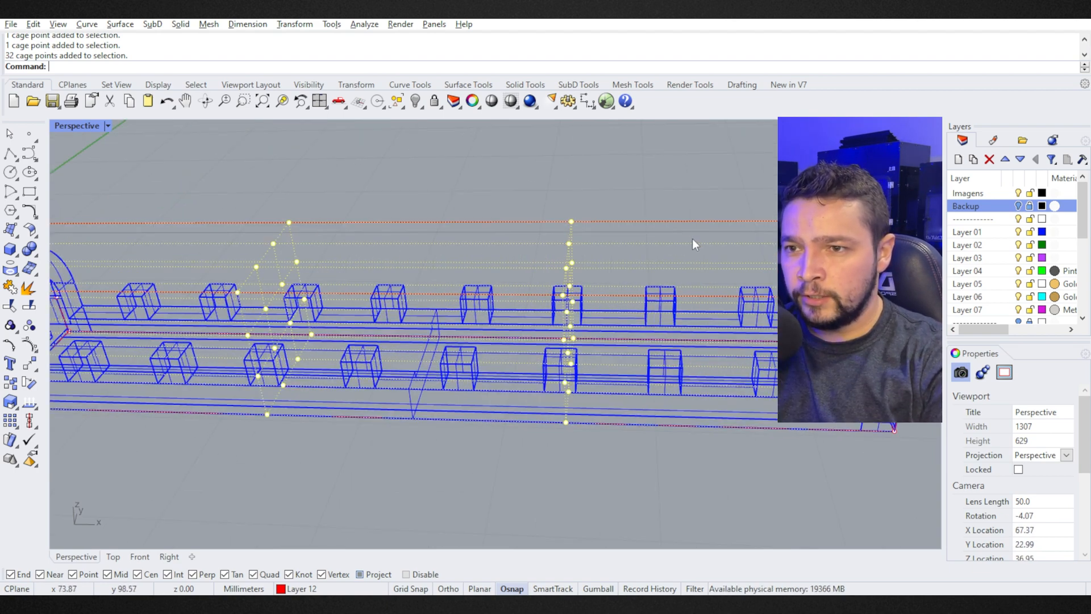
{"action": "scroll", "coordinate": [698, 256], "scroll_direction": "down", "scroll_amount": 6}
{"action": "right_click_drag", "start_coordinate": [699, 235], "coordinate": [787, 210]}
{"action": "scroll", "coordinate": [747, 214], "scroll_direction": "up", "scroll_amount": 2}
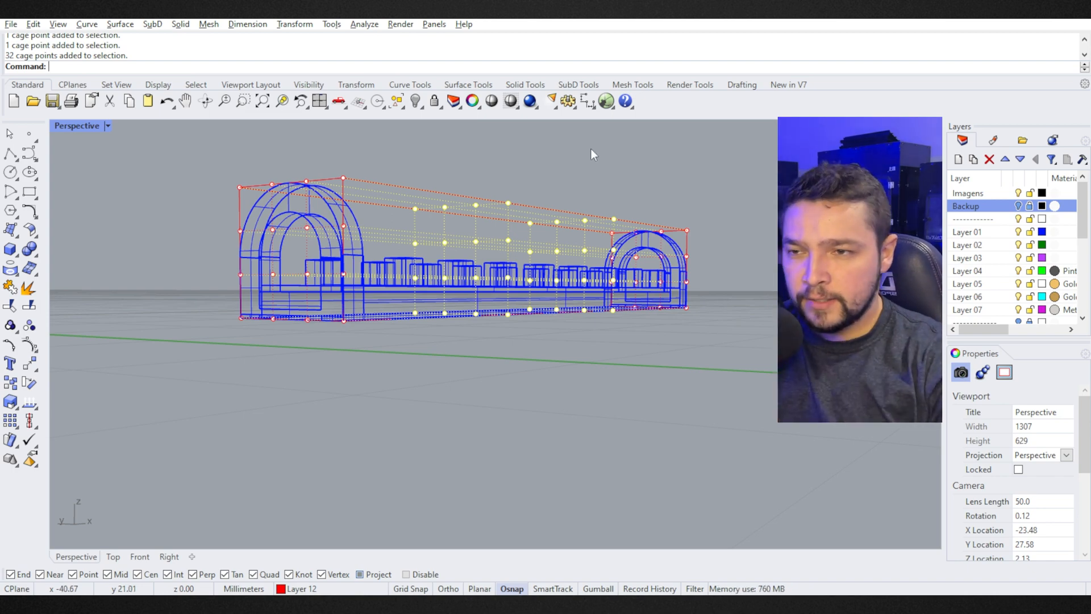
{"action": "right_click_drag", "start_coordinate": [671, 208], "coordinate": [514, 306]}
{"action": "right_click_drag", "start_coordinate": [555, 243], "coordinate": [592, 202]}
{"action": "right_click_drag", "start_coordinate": [495, 364], "coordinate": [580, 262]}
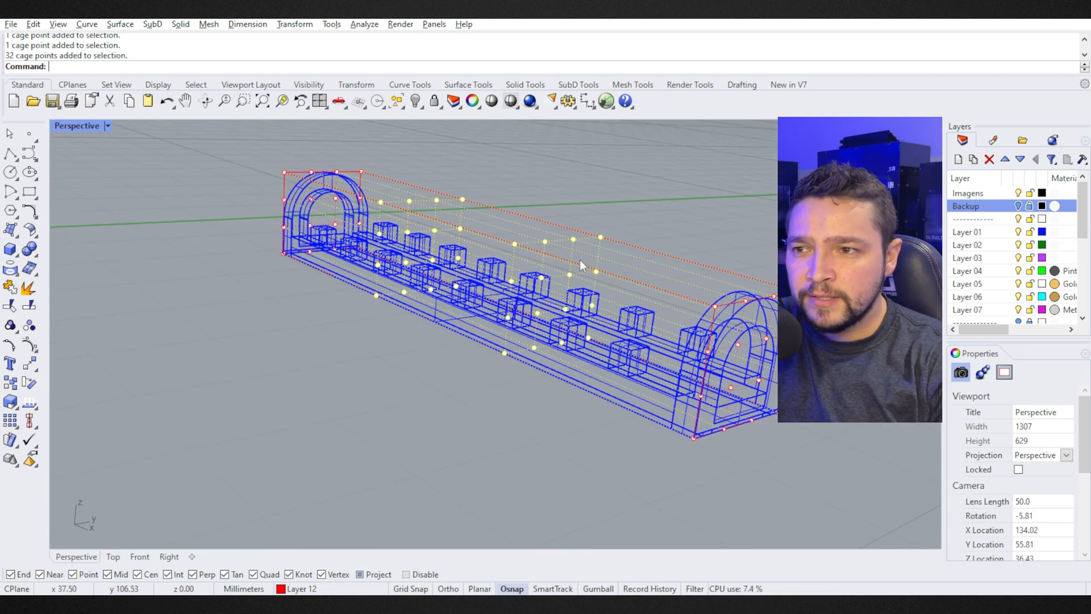
{"action": "key", "text": "Escape"}
Step: Reselect the cage points of the two middle sections and show the model in a maximized Front viewport
{"action": "scroll", "coordinate": [599, 322], "scroll_direction": "up", "scroll_amount": 3}
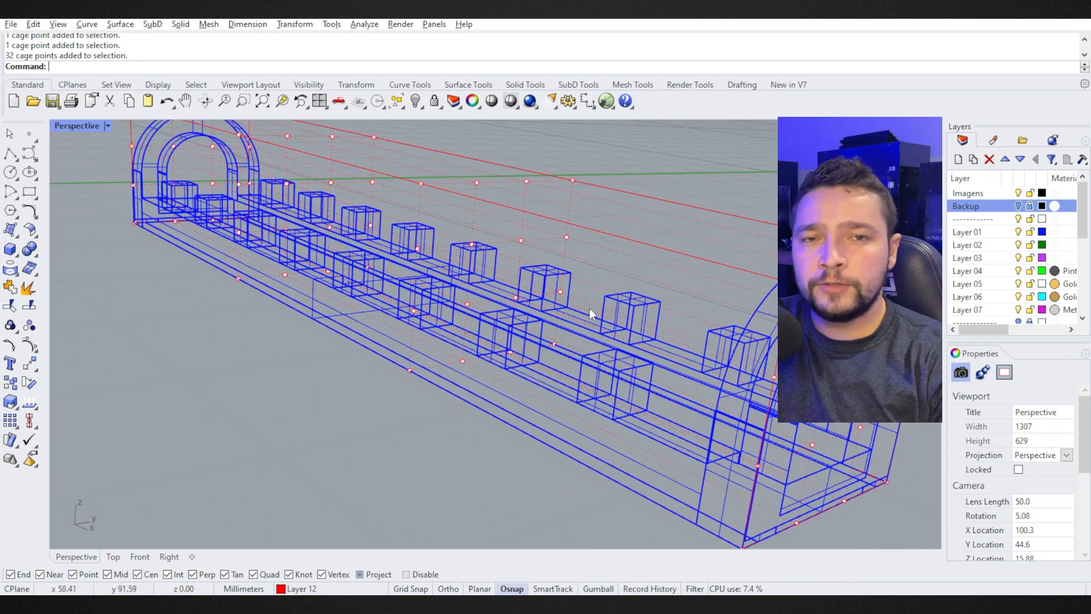
{"action": "scroll", "coordinate": [589, 308], "scroll_direction": "down", "scroll_amount": 3}
{"action": "right_click_drag", "start_coordinate": [589, 308], "coordinate": [528, 310]}
{"action": "left_click_drag", "start_coordinate": [350, 144], "coordinate": [708, 527]}
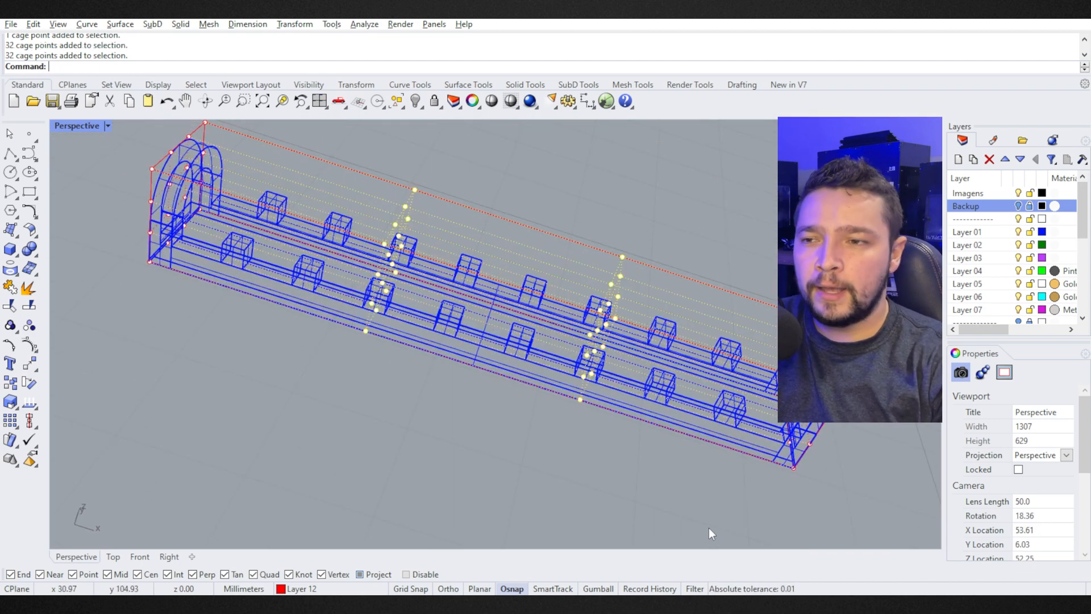
{"action": "double_click", "coordinate": [71, 125]}
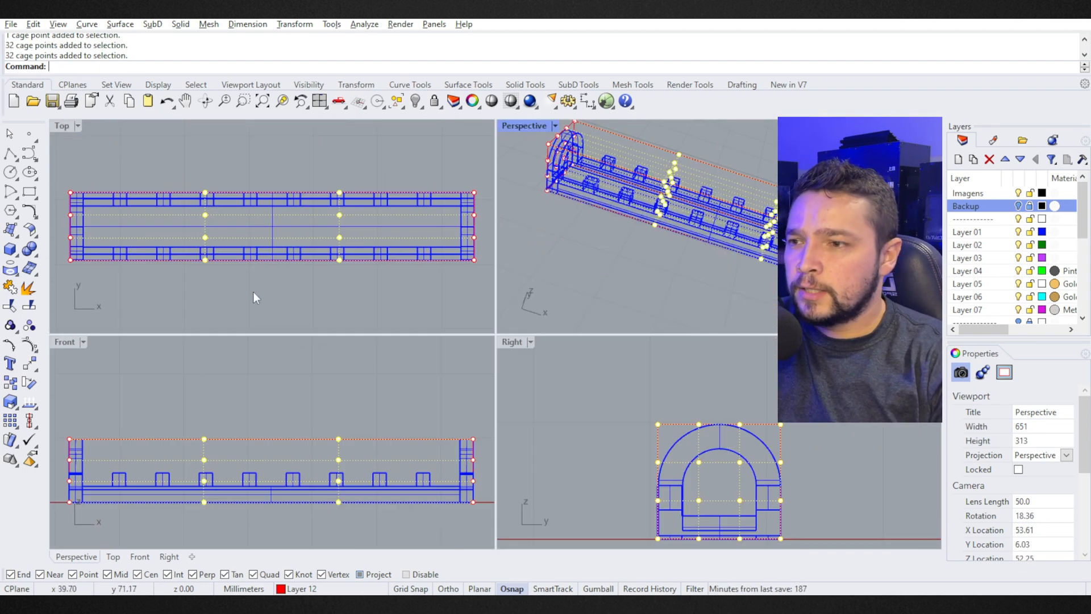
{"action": "double_click", "coordinate": [65, 342]}
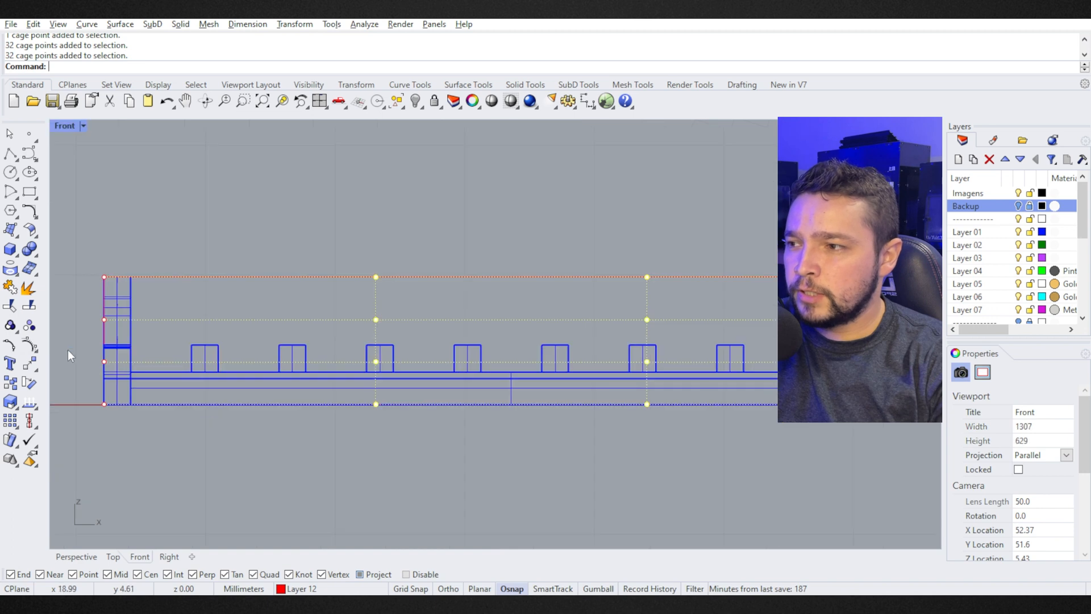
{"action": "scroll", "coordinate": [656, 334], "scroll_direction": "down", "scroll_amount": 1}
{"action": "scroll", "coordinate": [656, 336], "scroll_direction": "down", "scroll_amount": 2}
{"action": "type", "text": "m"}
{"action": "key", "text": "Return"}
{"action": "left_click", "coordinate": [640, 242]}
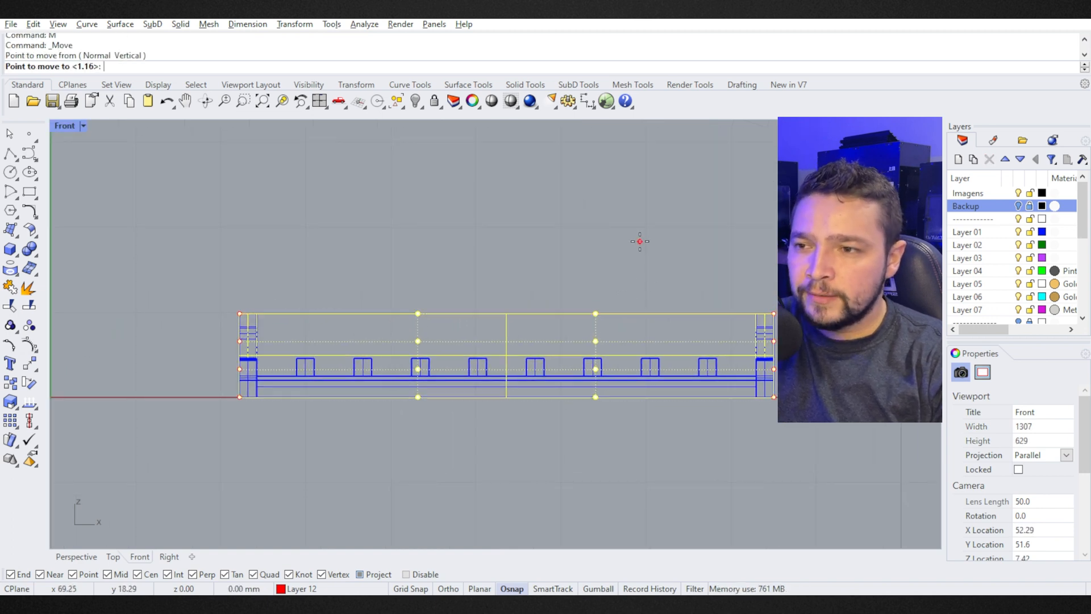
{"action": "key", "text": "F9"}
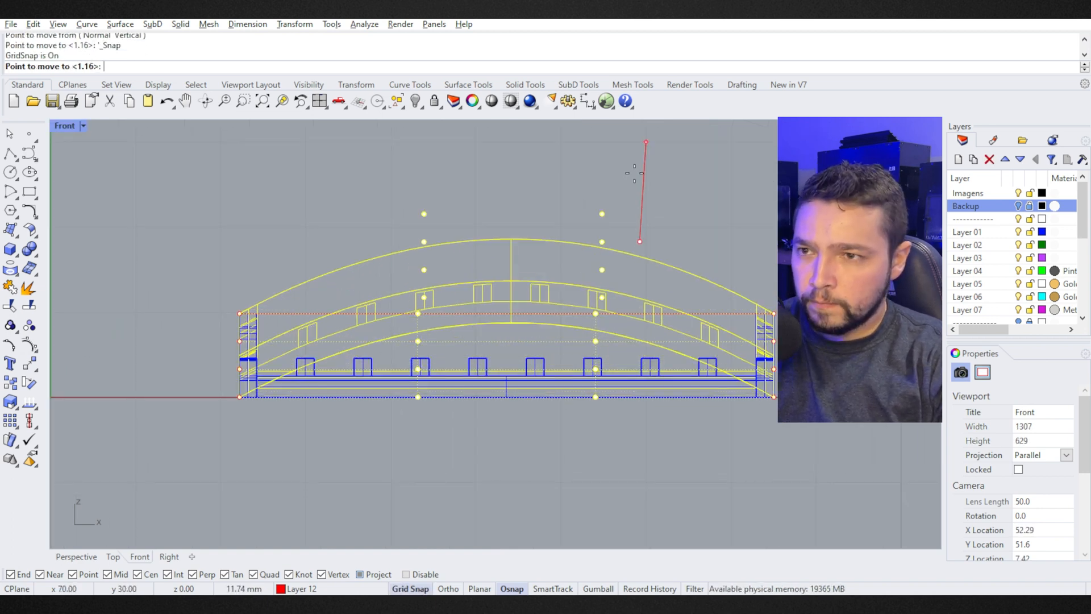
{"action": "key", "text": "F9"}
{"action": "key", "text": "F10"}
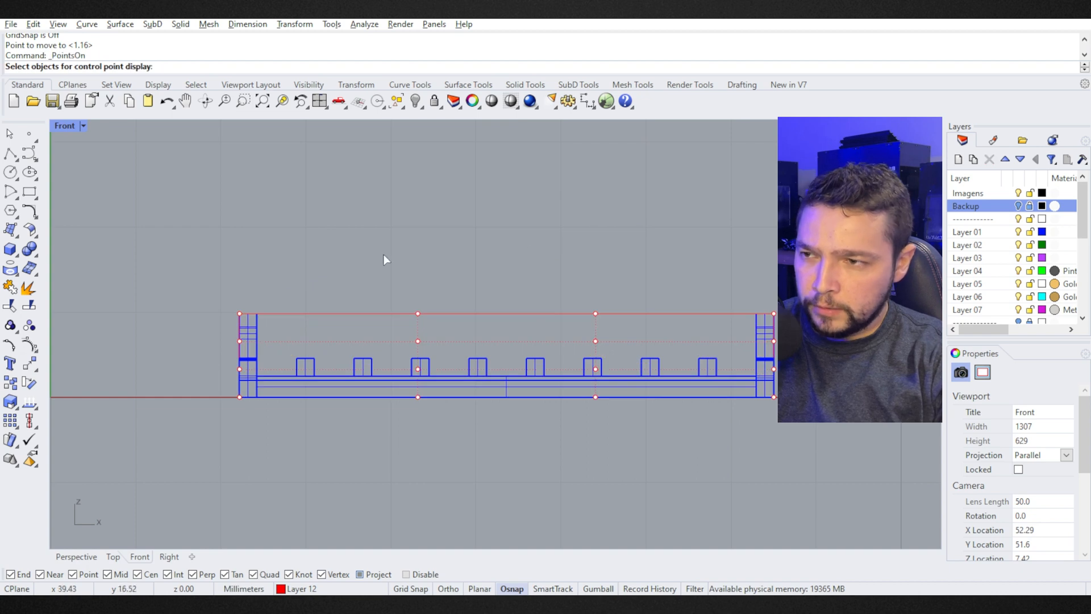
Step: Arch the model by moving the two middle sections of cage points straight up with Ortho on, and undo the move
{"action": "left_click_drag", "start_coordinate": [384, 254], "coordinate": [641, 421]}
{"action": "type", "text": "m"}
{"action": "key", "text": "Return"}
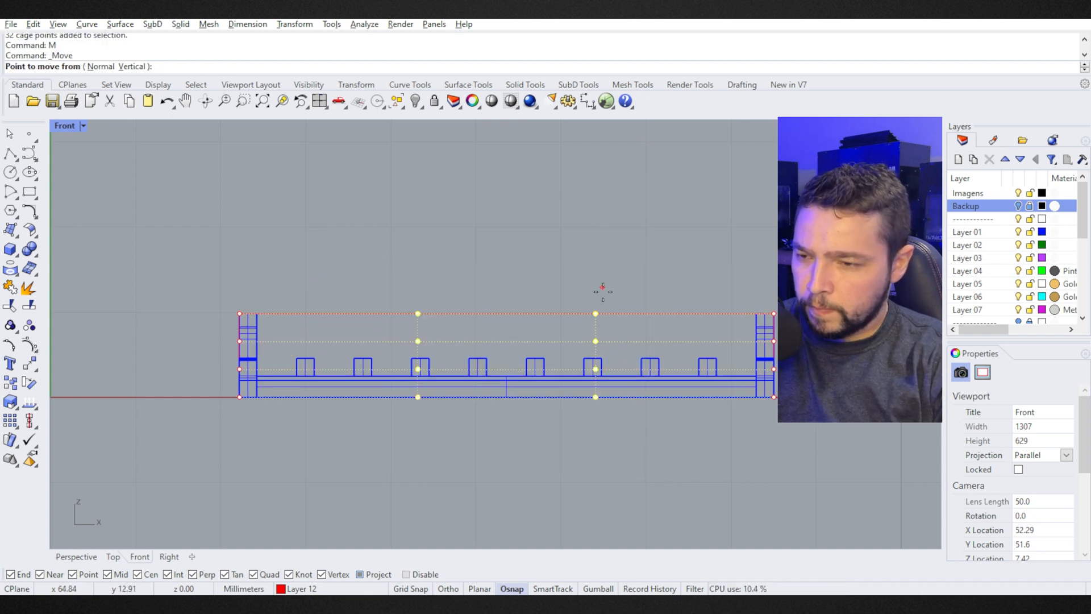
{"action": "left_click", "coordinate": [627, 272]}
{"action": "key", "text": "F8"}
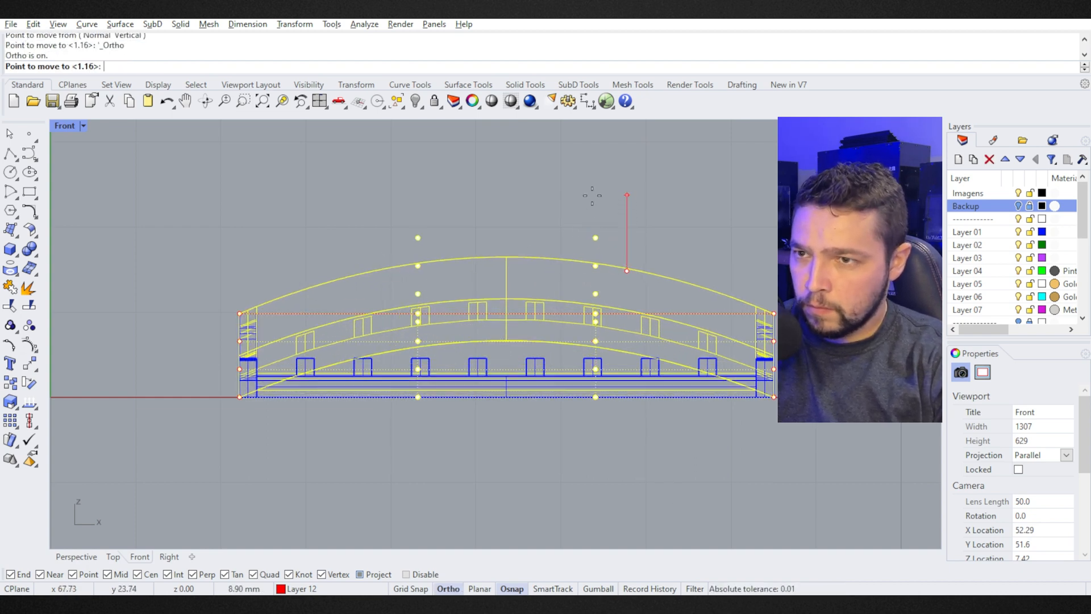
{"action": "left_click", "coordinate": [603, 168]}
{"action": "scroll", "coordinate": [675, 284], "scroll_direction": "up", "scroll_amount": 2}
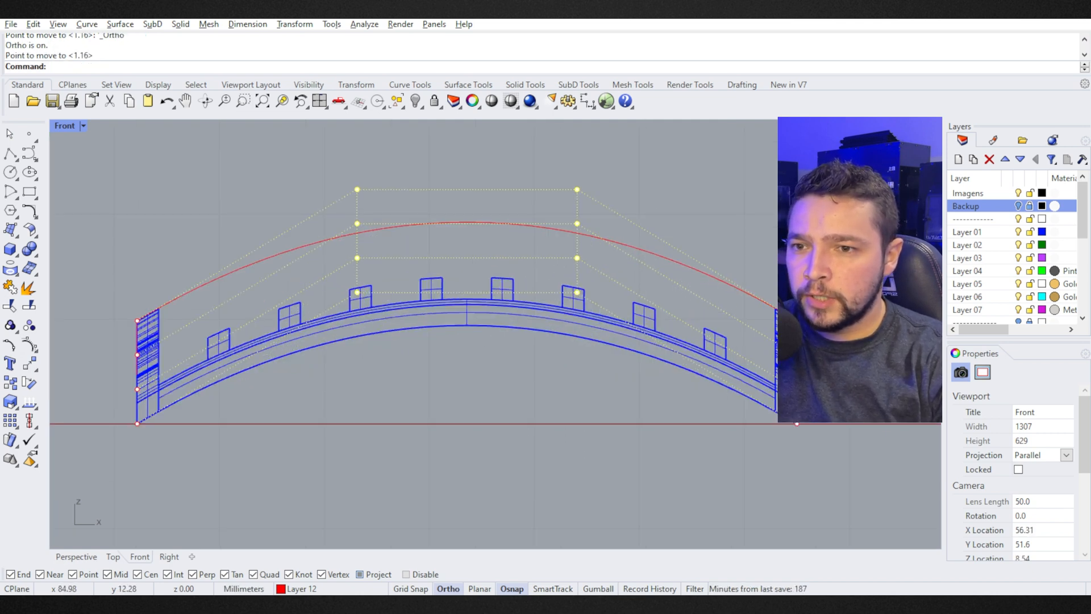
{"action": "scroll", "coordinate": [702, 309], "scroll_direction": "up", "scroll_amount": 1}
{"action": "key", "text": "ctrl+z"}
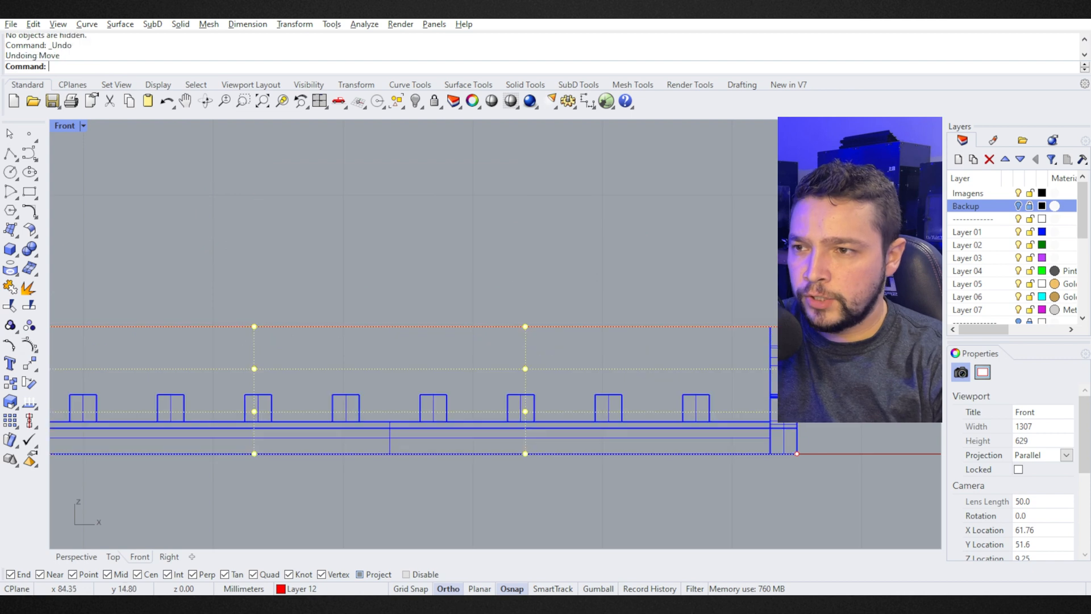
Step: Deselect the cage points and copy the straight model sideways along Y in the Top viewport, clear of the original
{"action": "key", "text": "Escape"}
{"action": "left_click", "coordinate": [679, 326]}
{"action": "right_click_drag", "start_coordinate": [676, 282], "coordinate": [560, 303]}
{"action": "left_click", "coordinate": [656, 356]}
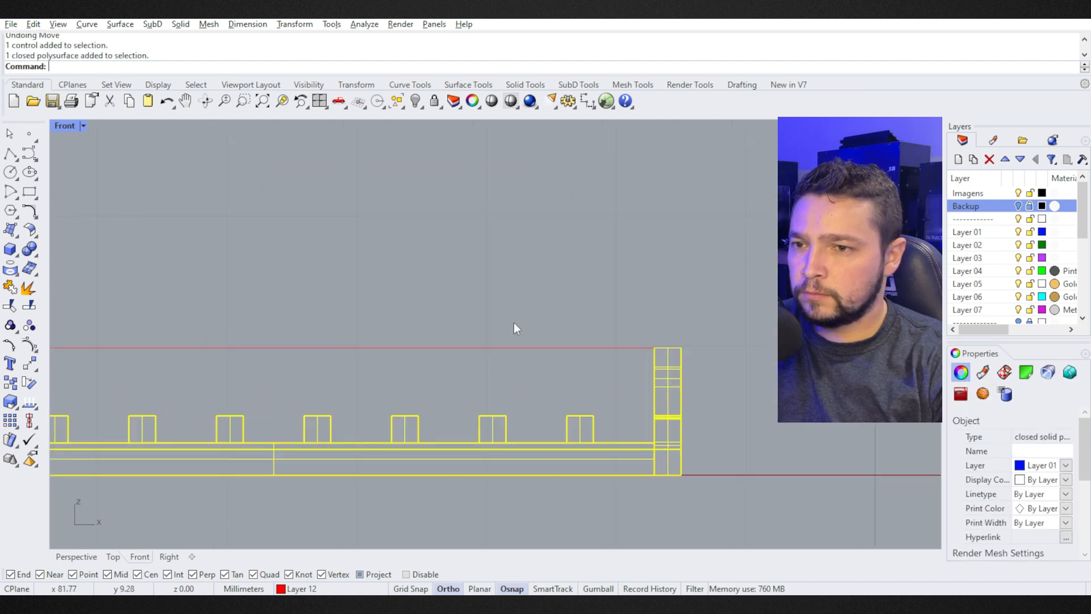
{"action": "double_click", "coordinate": [64, 126]}
{"action": "scroll", "coordinate": [308, 258], "scroll_direction": "down", "scroll_amount": 4}
{"action": "type", "text": "c"}
{"action": "key", "text": "Return"}
{"action": "left_click", "coordinate": [456, 249]}
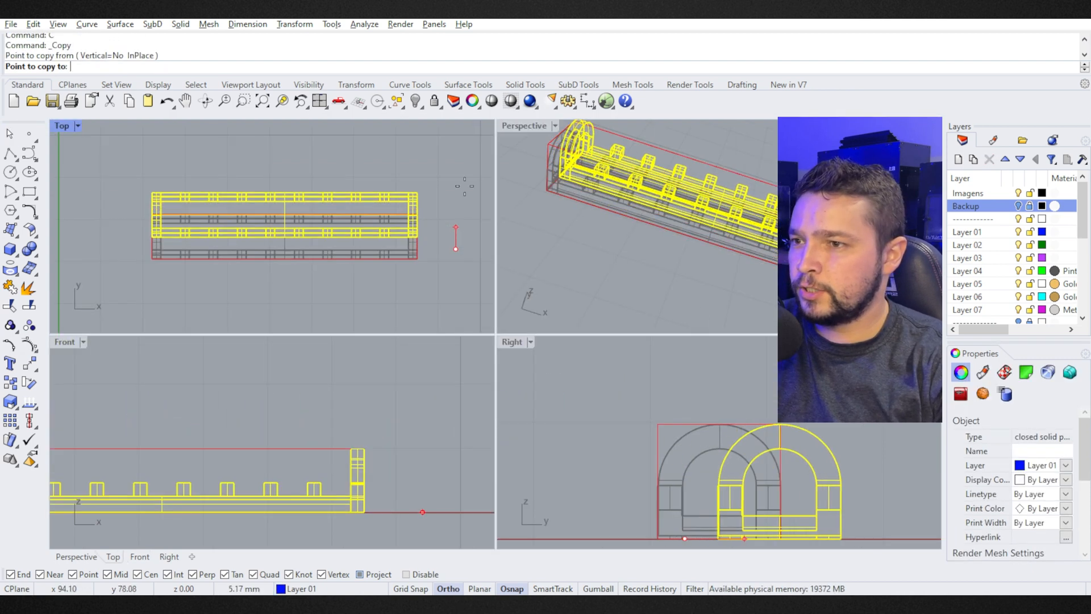
{"action": "left_click", "coordinate": [456, 189]}
{"action": "key", "text": "Return"}
Step: Turn on the control points of the cage around the original model
{"action": "left_click", "coordinate": [673, 431]}
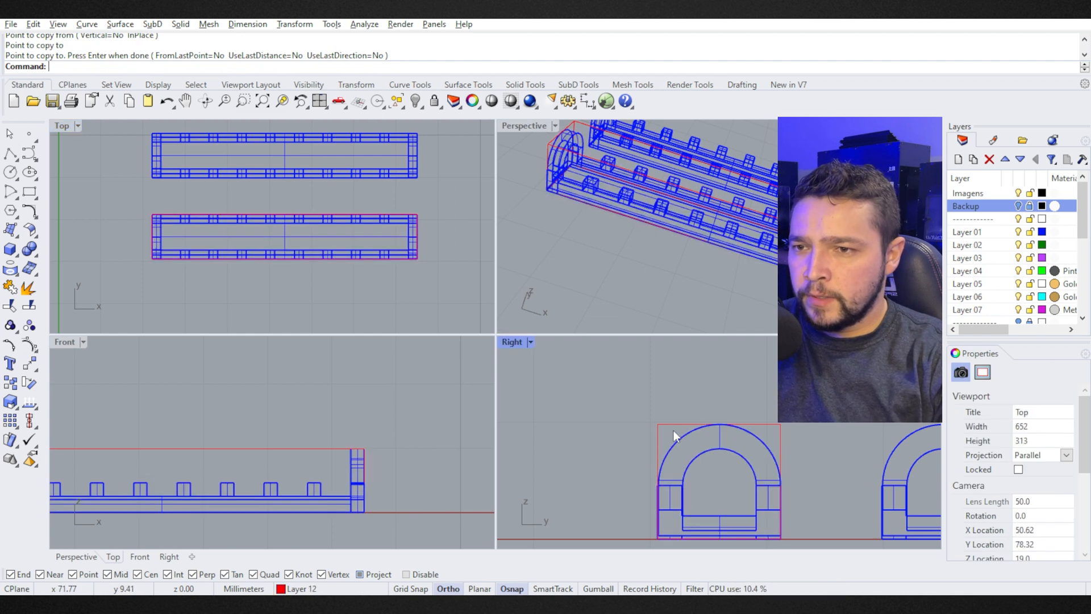
{"action": "left_click", "coordinate": [680, 434]}
{"action": "key", "text": "Escape"}
{"action": "key", "text": "F10"}
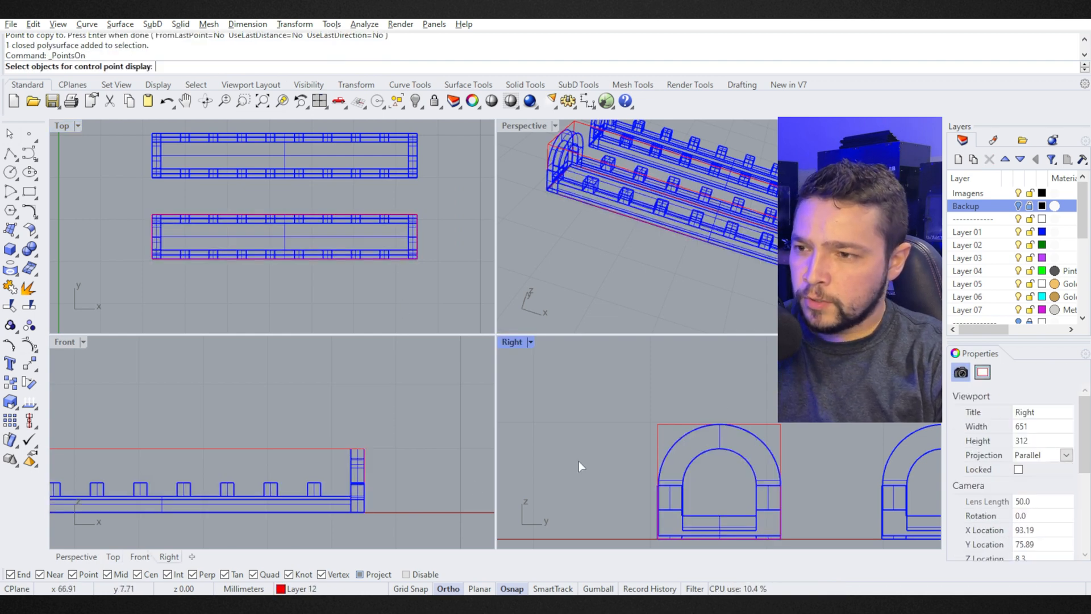
{"action": "left_click", "coordinate": [665, 426]}
{"action": "key", "text": "Return"}
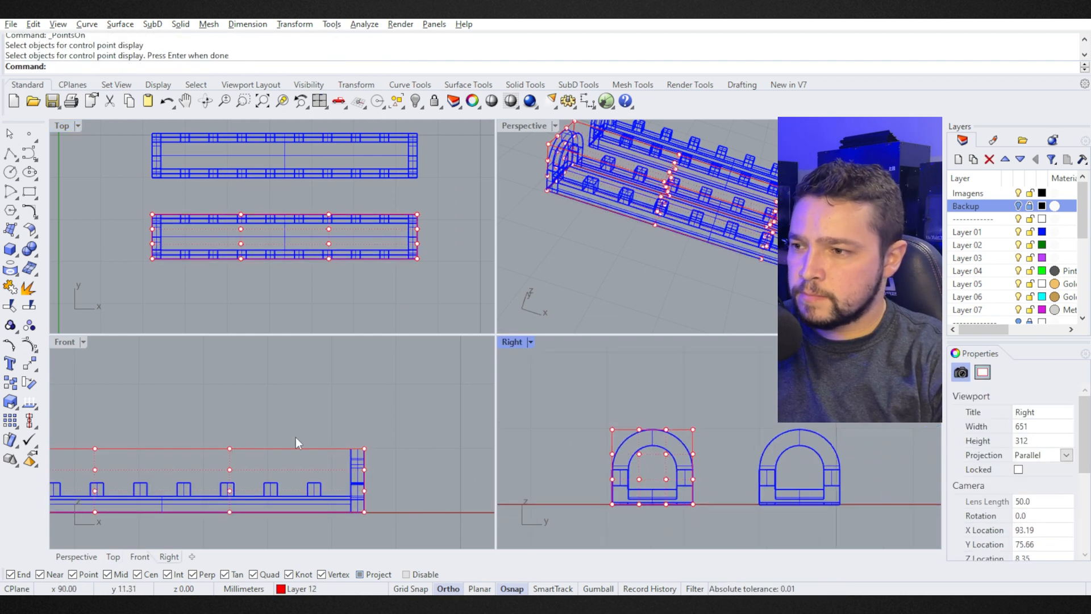
Step: Arch the original model by moving its two middle sections of cage points straight up about 8.4 mm in the Front viewport
{"action": "scroll", "coordinate": [523, 438], "scroll_direction": "down", "scroll_amount": 3}
{"action": "right_click_drag", "start_coordinate": [87, 404], "coordinate": [221, 393]}
{"action": "left_click_drag", "start_coordinate": [196, 386], "coordinate": [408, 509]}
{"action": "right_click_drag", "start_coordinate": [343, 393], "coordinate": [287, 405]}
{"action": "type", "text": "m"}
{"action": "key", "text": "Return"}
{"action": "left_click", "coordinate": [394, 417]}
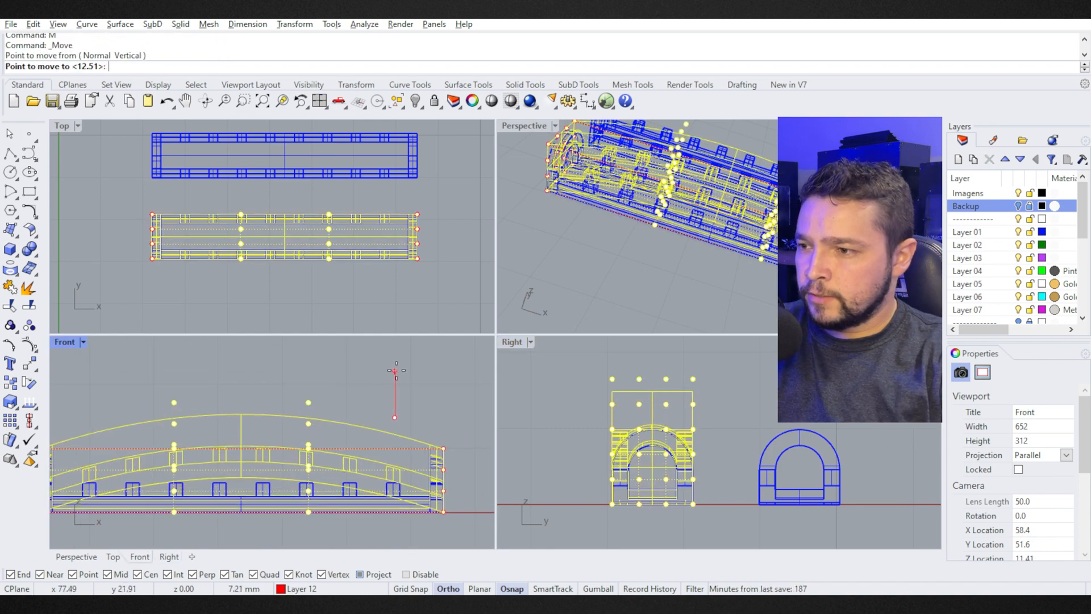
{"action": "left_click", "coordinate": [394, 363]}
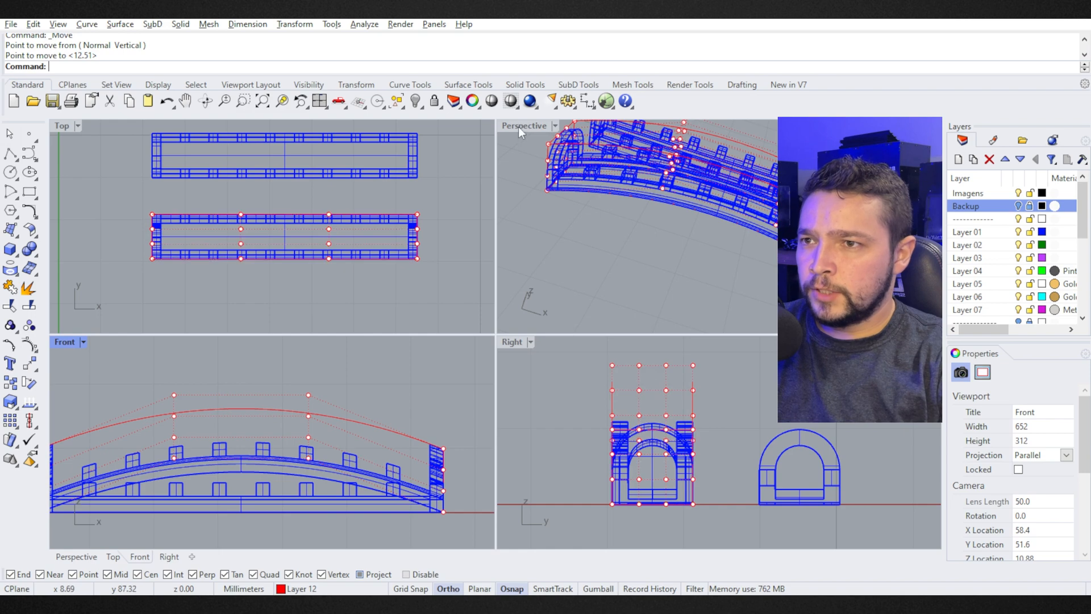
Step: Examine the arched model beside the straight copy, shaded in a maximized Perspective viewport
{"action": "double_click", "coordinate": [520, 126]}
{"action": "right_click_drag", "start_coordinate": [670, 327], "coordinate": [609, 314]}
{"action": "type", "text": "s"}
{"action": "key", "text": "Return"}
{"action": "mouse_move", "coordinate": [515, 316]}
{"action": "right_mouse_down"}
{"action": "mouse_move", "coordinate": [490, 315]}
{"action": "mouse_move", "coordinate": [510, 284]}
{"action": "mouse_move", "coordinate": [520, 342]}
{"action": "mouse_move", "coordinate": [488, 372]}
{"action": "mouse_move", "coordinate": [461, 357]}
{"action": "right_mouse_up"}
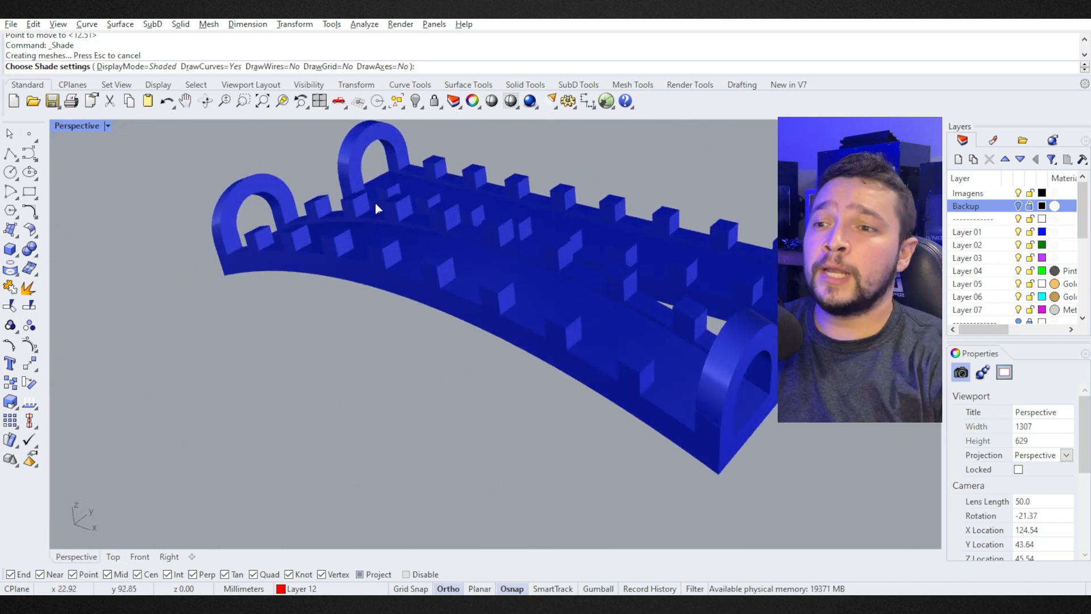
{"action": "key", "text": "Escape"}
Step: Show the arched model's cage points and select the 32 points in the two sections at one end, zooming to them
{"action": "right_click_drag", "start_coordinate": [559, 302], "coordinate": [535, 357]}
{"action": "left_click", "coordinate": [548, 336]}
{"action": "scroll", "coordinate": [548, 341], "scroll_direction": "down", "scroll_amount": 5}
{"action": "key", "text": "F10"}
{"action": "left_click_drag", "start_coordinate": [491, 289], "coordinate": [955, 576]}
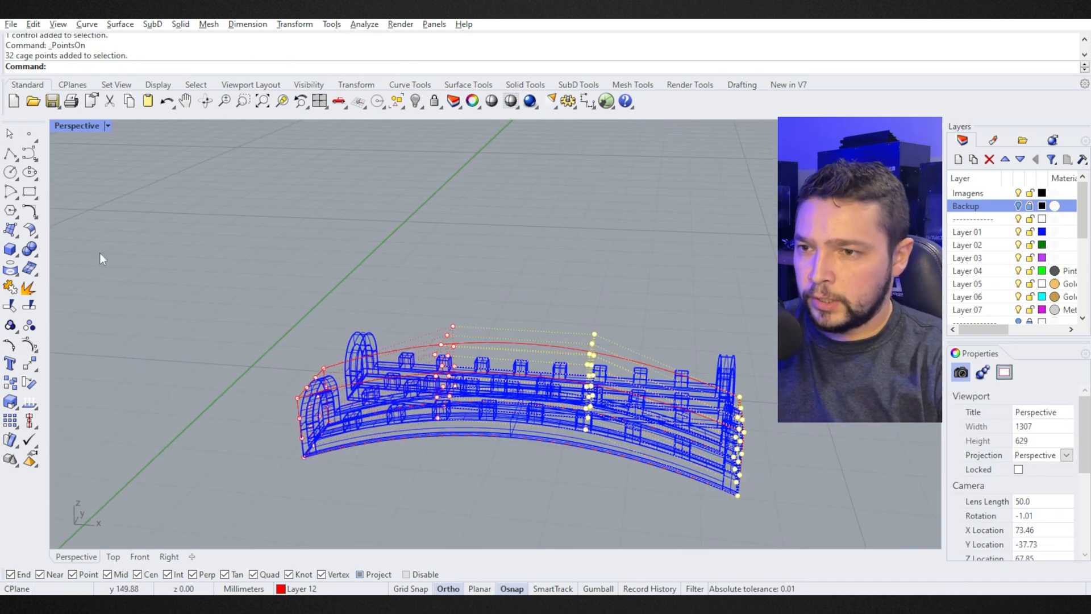
{"action": "type", "text": "zsa"}
{"action": "key", "text": "Return"}
{"action": "left_click_drag", "start_coordinate": [78, 120], "coordinate": [79, 125]}
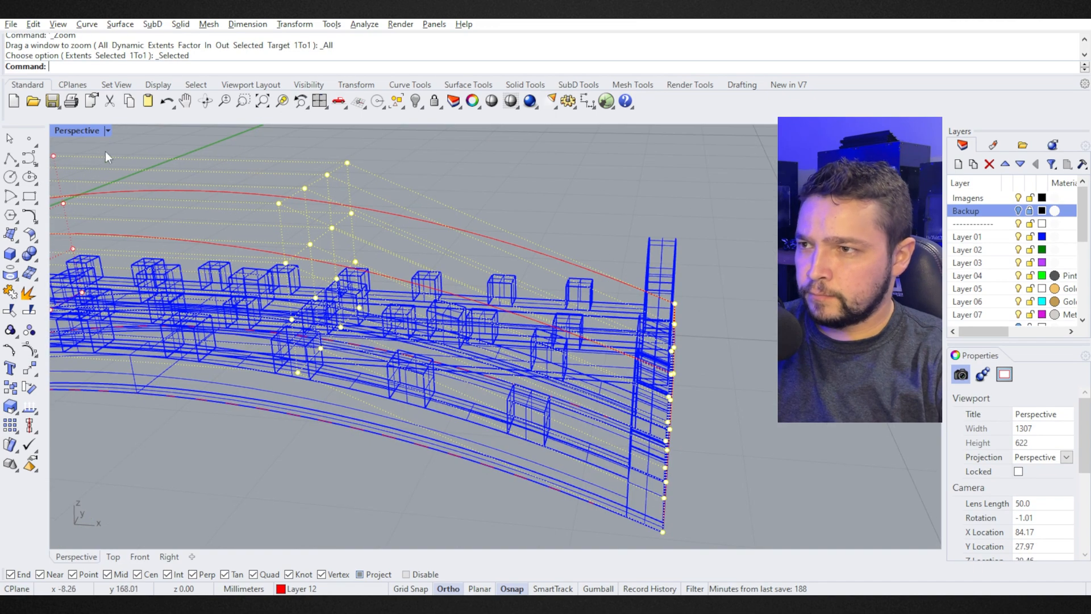
Step: Twist the arched model by rotating the selected cage points in the Right viewport, view it shaded, and undo the rotation
{"action": "double_click", "coordinate": [72, 132]}
{"action": "scroll", "coordinate": [727, 457], "scroll_direction": "down", "scroll_amount": 6}
{"action": "type", "text": "r"}
{"action": "key", "text": "Return"}
{"action": "left_click", "coordinate": [722, 450]}
{"action": "left_click", "coordinate": [684, 374], "text": "shift"}
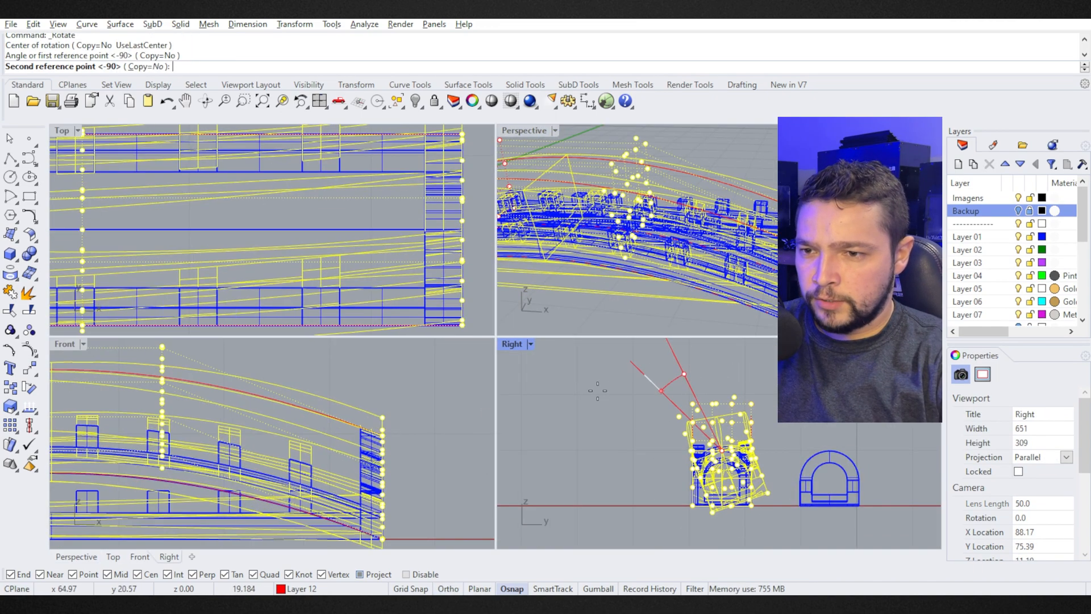
{"action": "left_click", "coordinate": [597, 390]}
{"action": "double_click", "coordinate": [510, 131]}
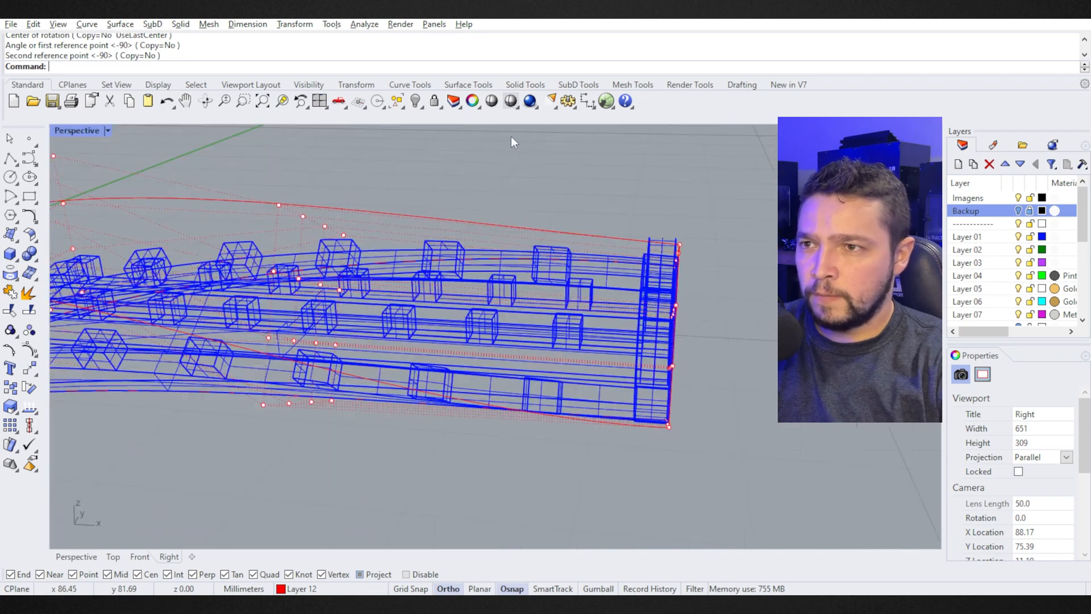
{"action": "left_click", "coordinate": [492, 101]}
{"action": "mouse_move", "coordinate": [674, 377]}
{"action": "right_mouse_down"}
{"action": "mouse_move", "coordinate": [558, 390]}
{"action": "mouse_move", "coordinate": [569, 284]}
{"action": "mouse_move", "coordinate": [353, 339]}
{"action": "mouse_move", "coordinate": [361, 305]}
{"action": "mouse_move", "coordinate": [674, 395]}
{"action": "mouse_move", "coordinate": [552, 336]}
{"action": "mouse_move", "coordinate": [466, 363]}
{"action": "mouse_move", "coordinate": [445, 341]}
{"action": "mouse_move", "coordinate": [453, 308]}
{"action": "right_mouse_up"}
{"action": "key", "text": "ctrl+z"}
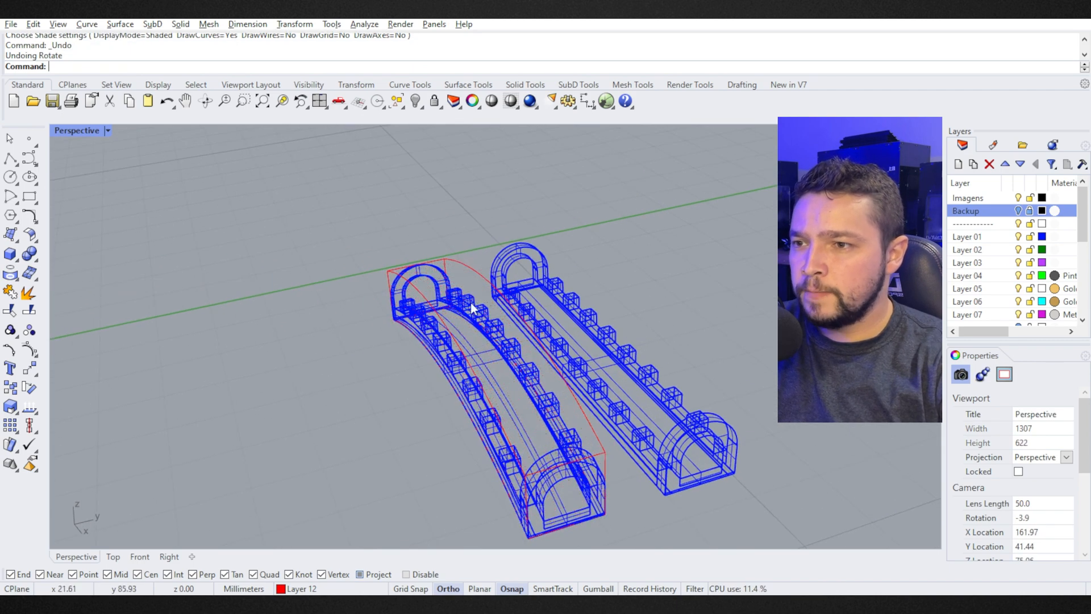
Step: Copy the straight model to the opposite side of the arched one
{"action": "left_click", "coordinate": [471, 307]}
{"action": "left_click", "coordinate": [568, 316]}
{"action": "scroll", "coordinate": [571, 313], "scroll_direction": "down", "scroll_amount": 3}
{"action": "type", "text": "C"}
{"action": "key", "text": "Return"}
{"action": "left_click", "coordinate": [590, 203]}
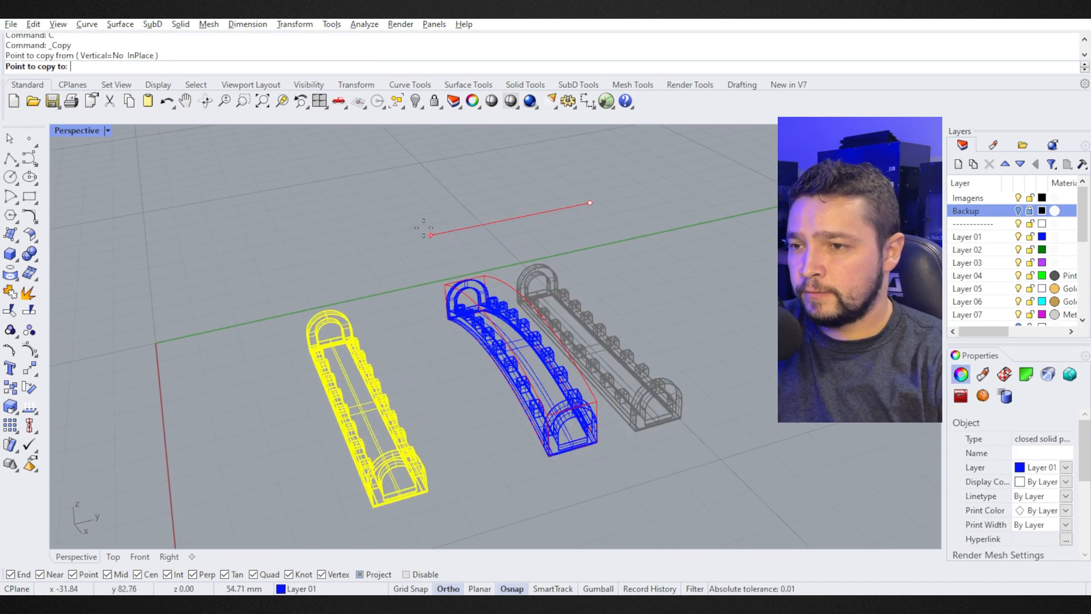
{"action": "left_click", "coordinate": [460, 218]}
{"action": "key", "text": "Return"}
Step: Start Cage Edit on the new straight copy with a BoundingBox control object in the CPlane coordinate system
{"action": "left_click", "coordinate": [411, 409]}
{"action": "type", "text": "zs"}
{"action": "key", "text": "Return"}
{"action": "right_click_drag", "start_coordinate": [411, 409], "coordinate": [465, 474]}
{"action": "type", "text": "Ca"}
{"action": "key", "text": "Return"}
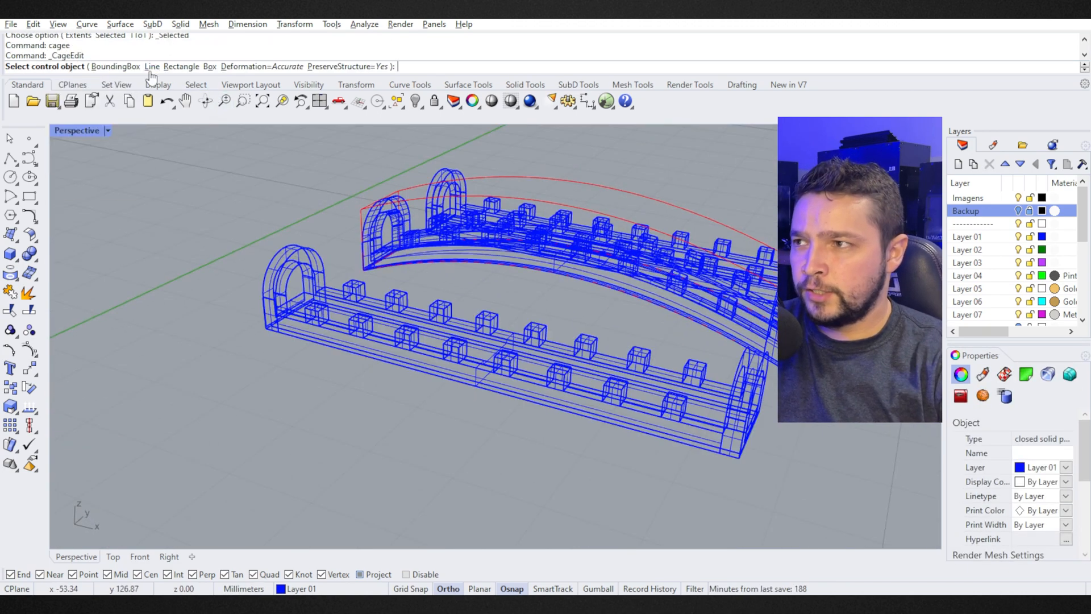
{"action": "left_click", "coordinate": [122, 69]}
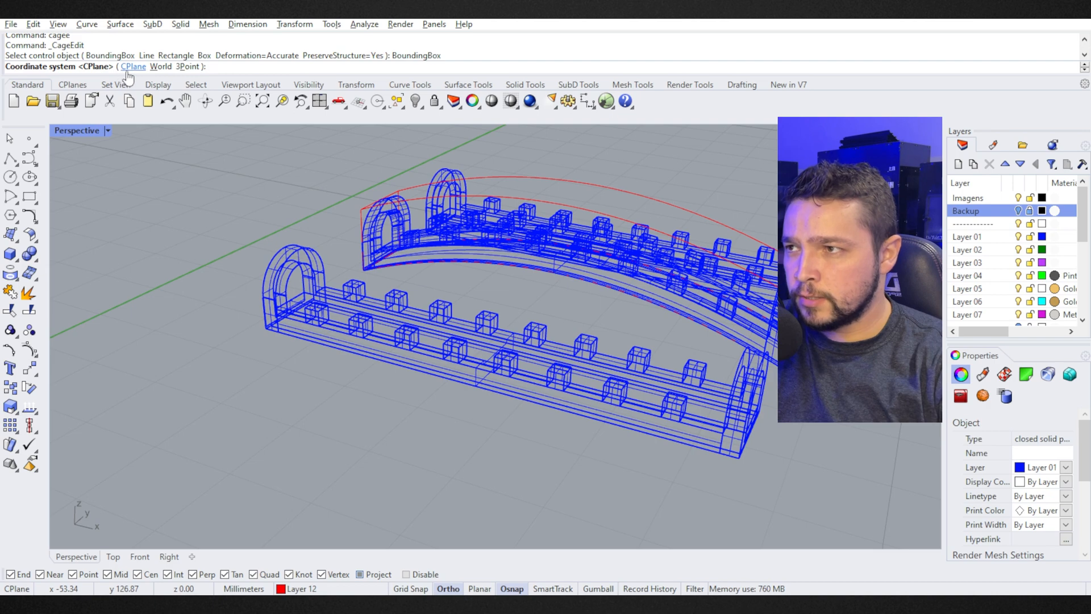
{"action": "left_click", "coordinate": [134, 68]}
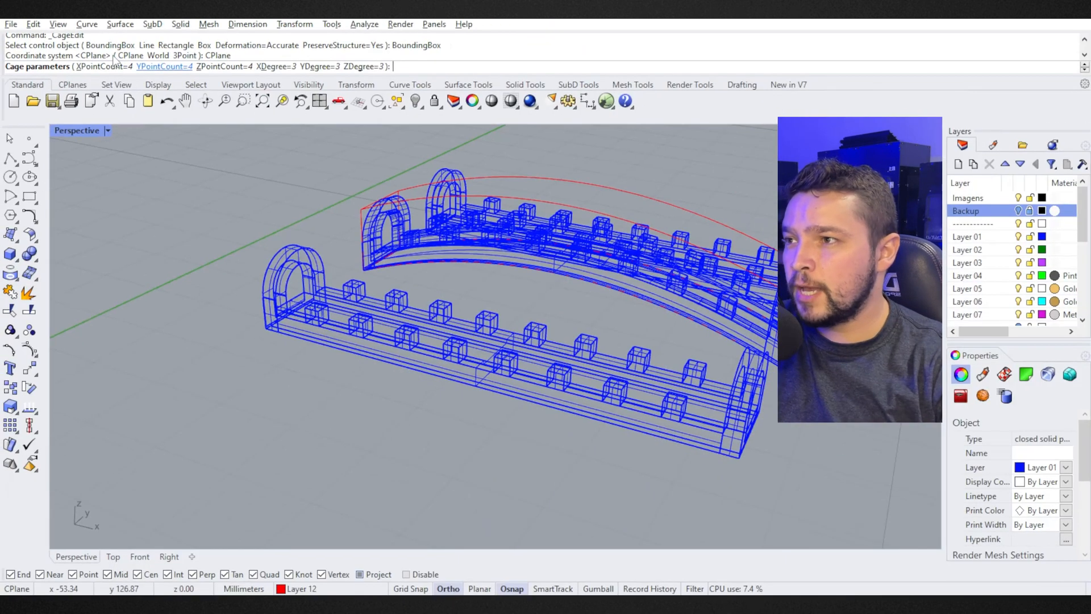
Step: Set both the X and Y point counts of the cage to 15
{"action": "left_click", "coordinate": [105, 66]}
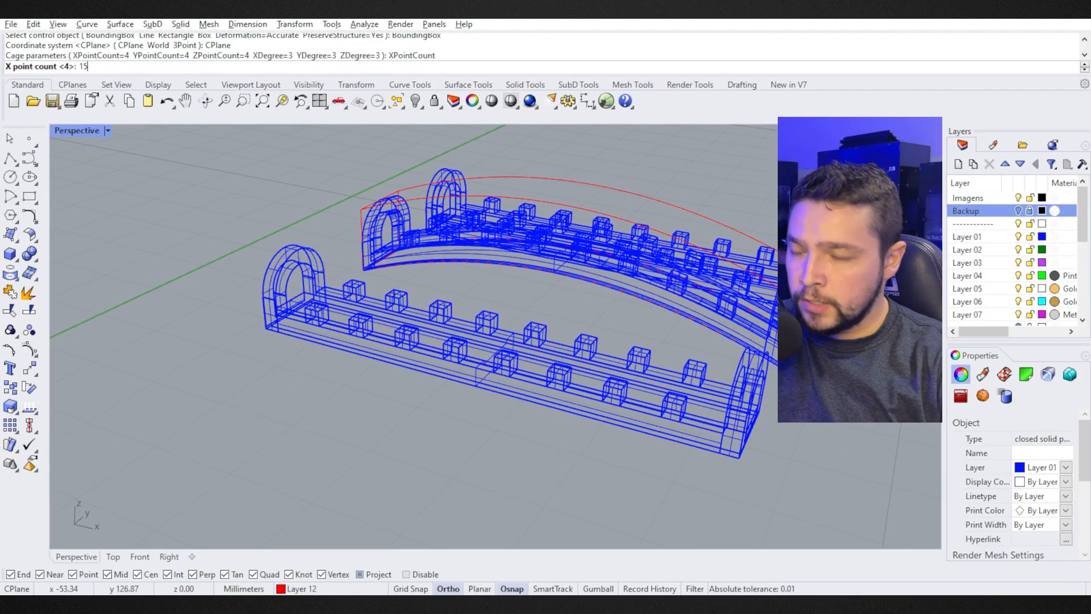
{"action": "key", "text": "Return"}
{"action": "type", "text": "x15"}
{"action": "key", "text": "Return"}
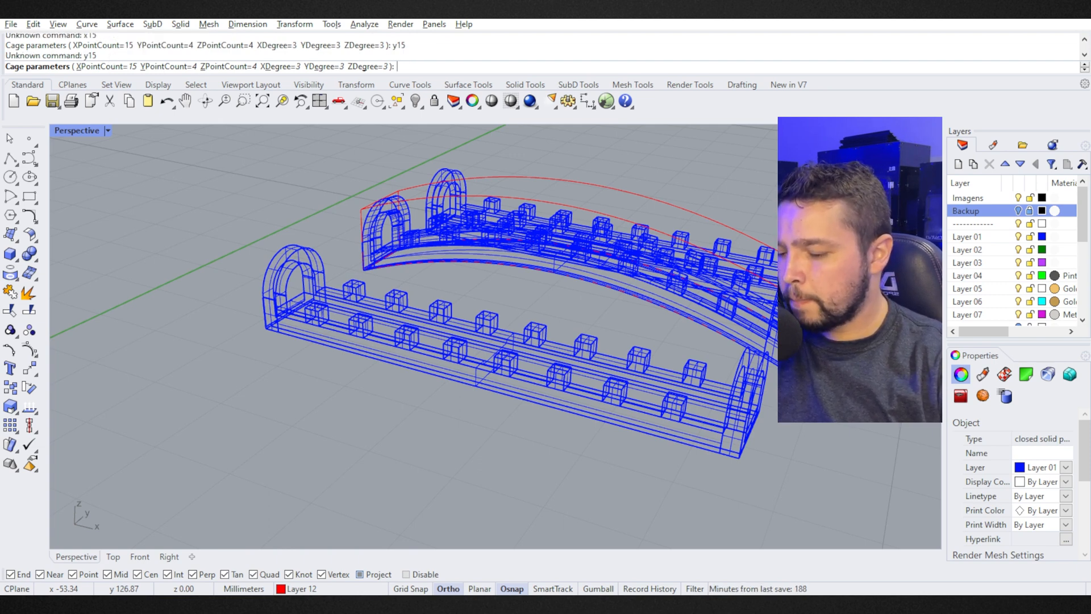
{"action": "type", "text": "y"}
{"action": "key", "text": "Return"}
{"action": "type", "text": "15"}
{"action": "key", "text": "Return"}
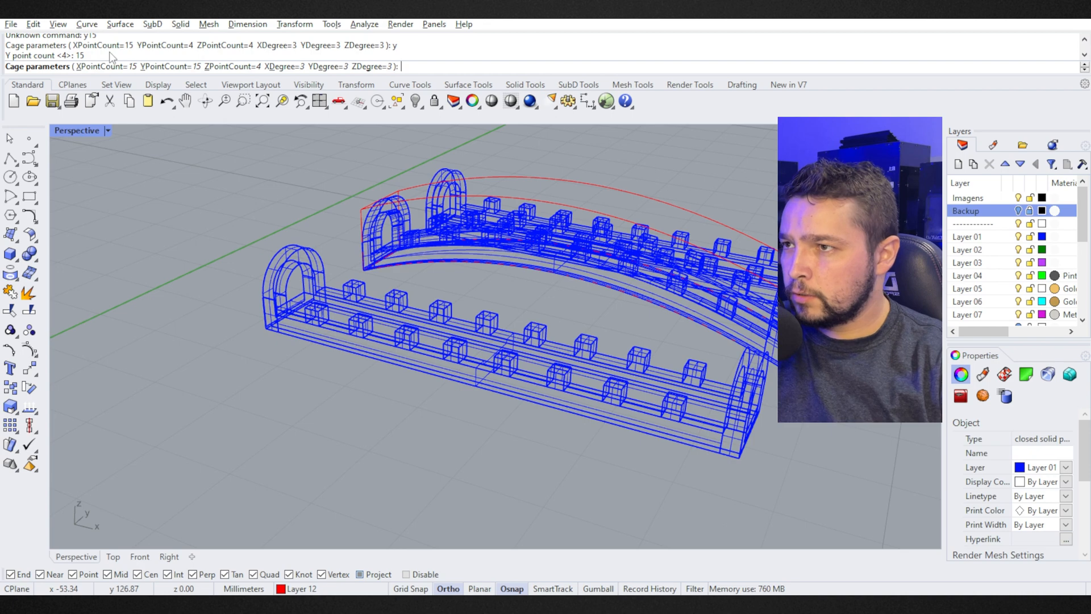
Step: Set the cage's Z point count to 15, keep all degrees at 3, and finish with the Global region
{"action": "key", "text": "Return"}
{"action": "type", "text": "15"}
{"action": "key", "text": "Return"}
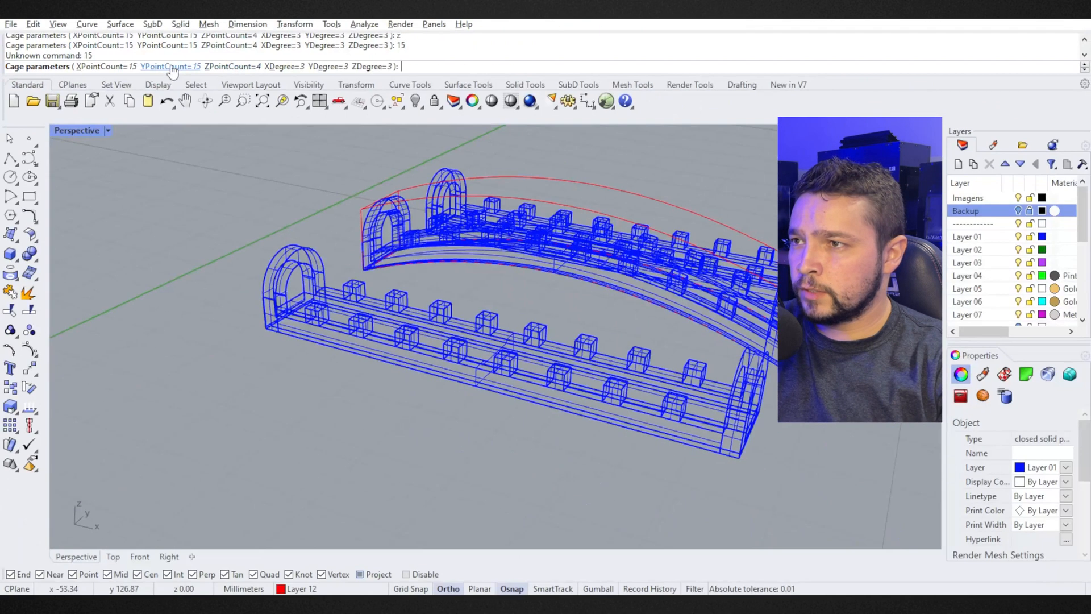
{"action": "left_click", "coordinate": [397, 88]}
{"action": "type", "text": "15"}
{"action": "key", "text": "Return"}
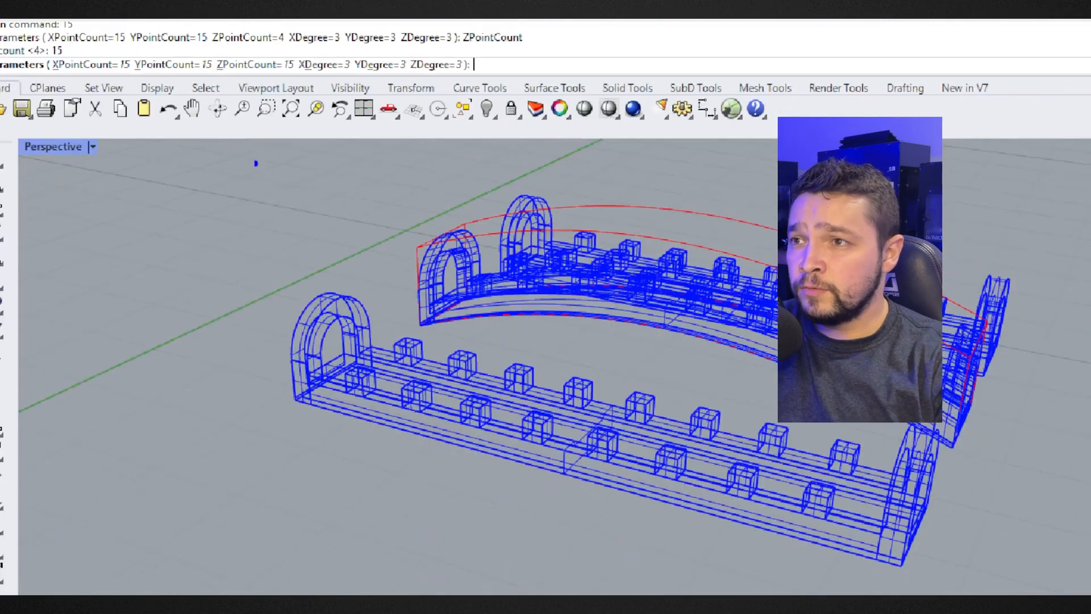
{"action": "key", "text": "Return"}
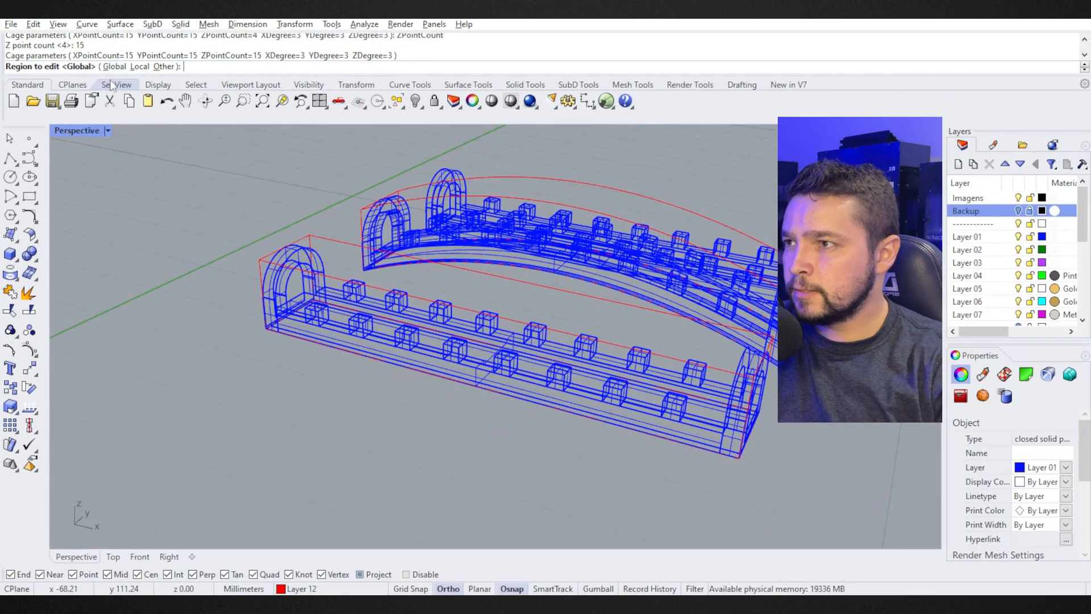
{"action": "left_click", "coordinate": [126, 54]}
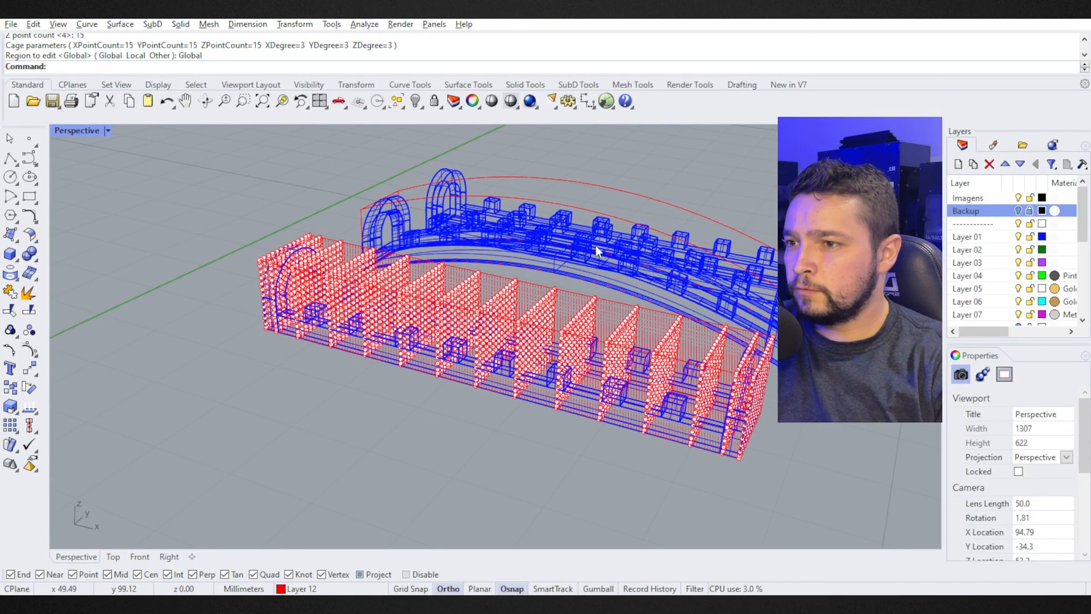
Step: Turn on the control points of both the arched model's cage and the dense 15-point cage to compare them
{"action": "right_click_drag", "start_coordinate": [532, 392], "coordinate": [489, 462]}
{"action": "scroll", "coordinate": [496, 335], "scroll_direction": "up", "scroll_amount": 2}
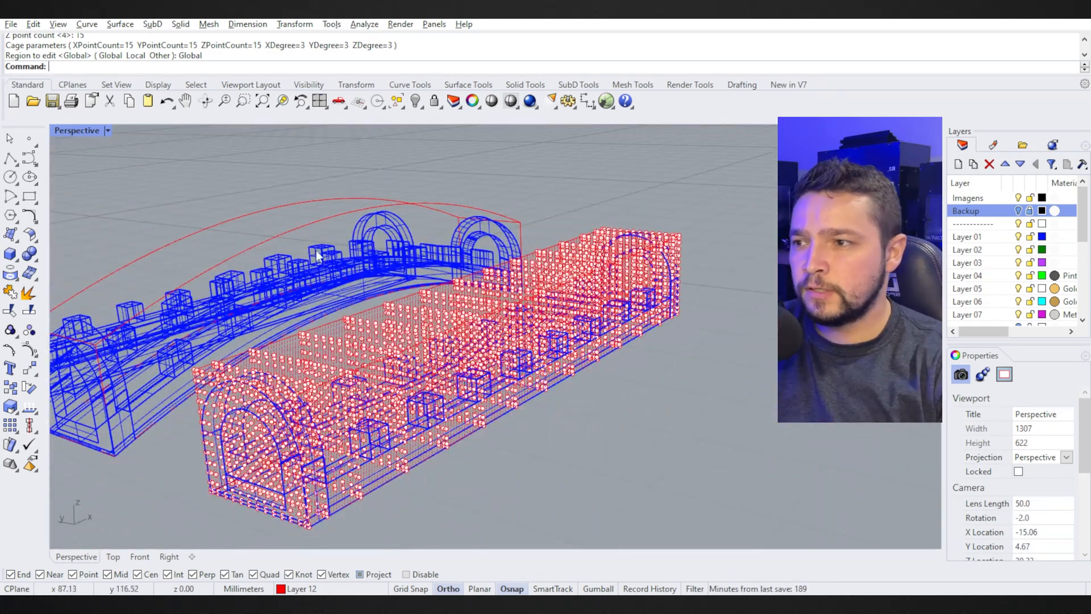
{"action": "left_click", "coordinate": [295, 210]}
{"action": "key", "text": "F11"}
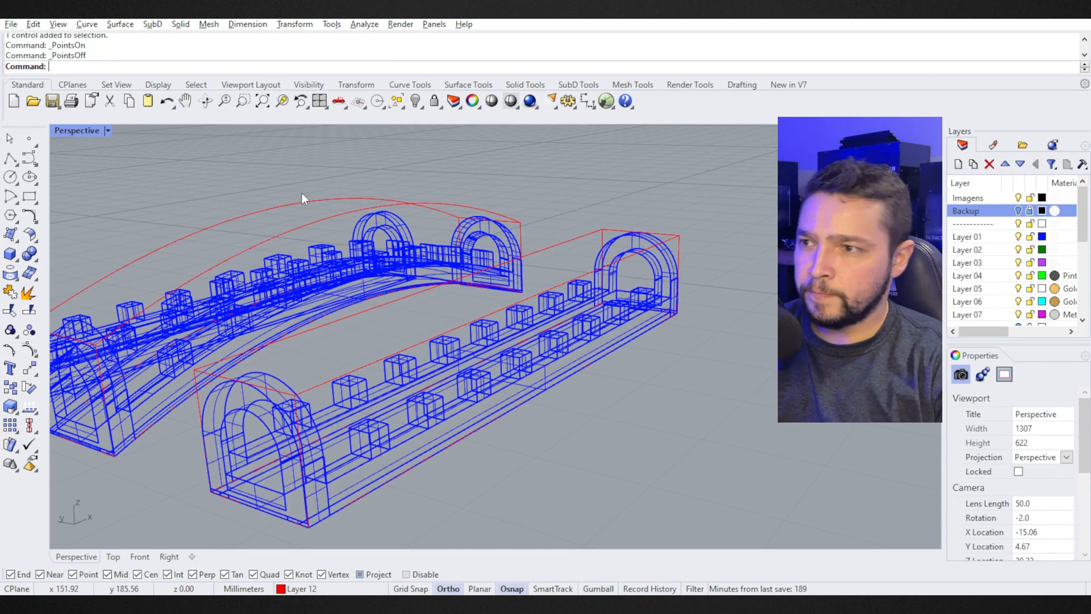
{"action": "left_click", "coordinate": [299, 202]}
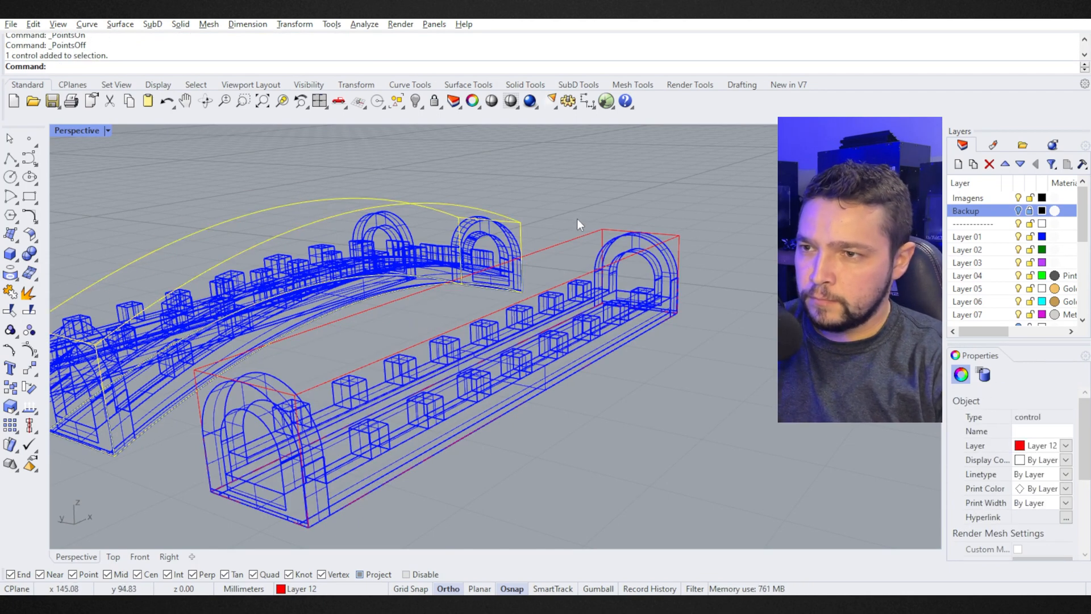
{"action": "left_click", "coordinate": [575, 243], "text": "shift"}
{"action": "right_click_drag", "start_coordinate": [572, 264], "coordinate": [524, 308]}
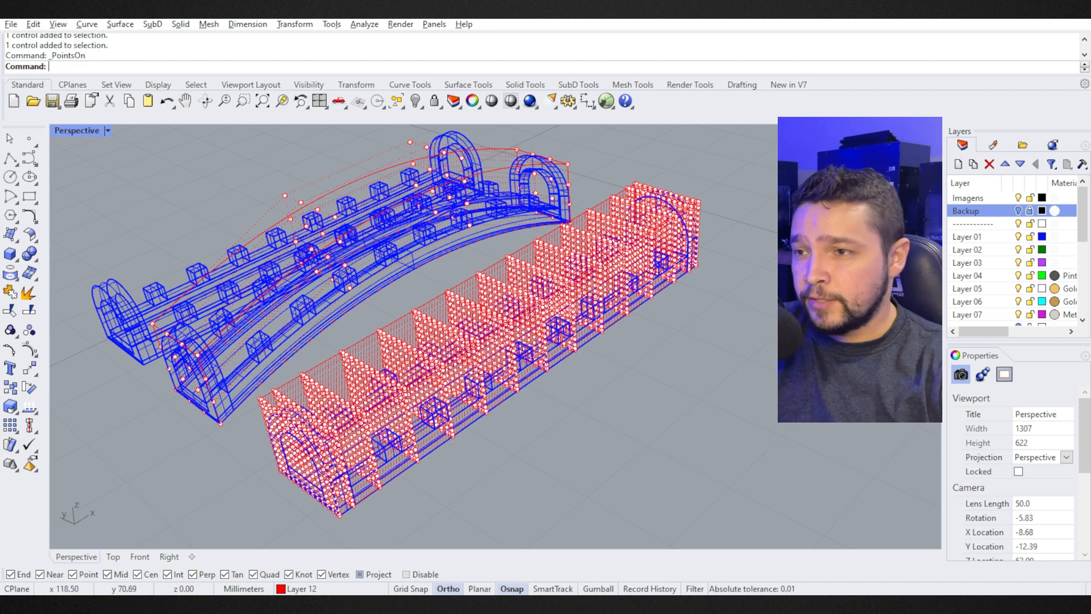
Step: Select the 2025 cage points in the dense cage's nine middle sections and move them straight up in the Front viewport
{"action": "double_click", "coordinate": [57, 134]}
{"action": "left_click_drag", "start_coordinate": [118, 174], "coordinate": [417, 299]}
{"action": "double_click", "coordinate": [62, 343]}
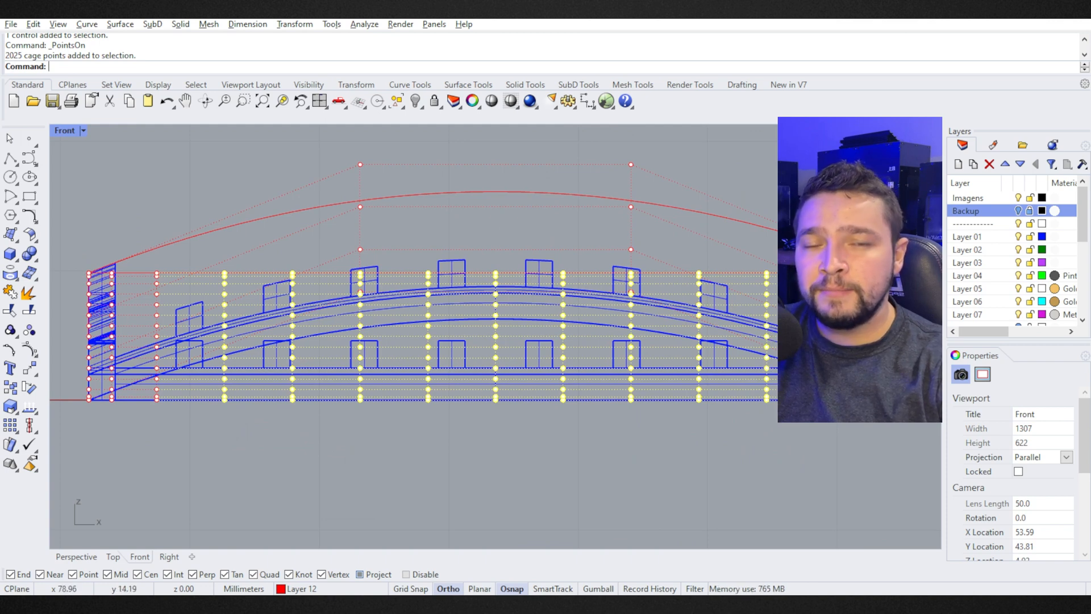
{"action": "right_click_drag", "start_coordinate": [838, 259], "coordinate": [764, 308]}
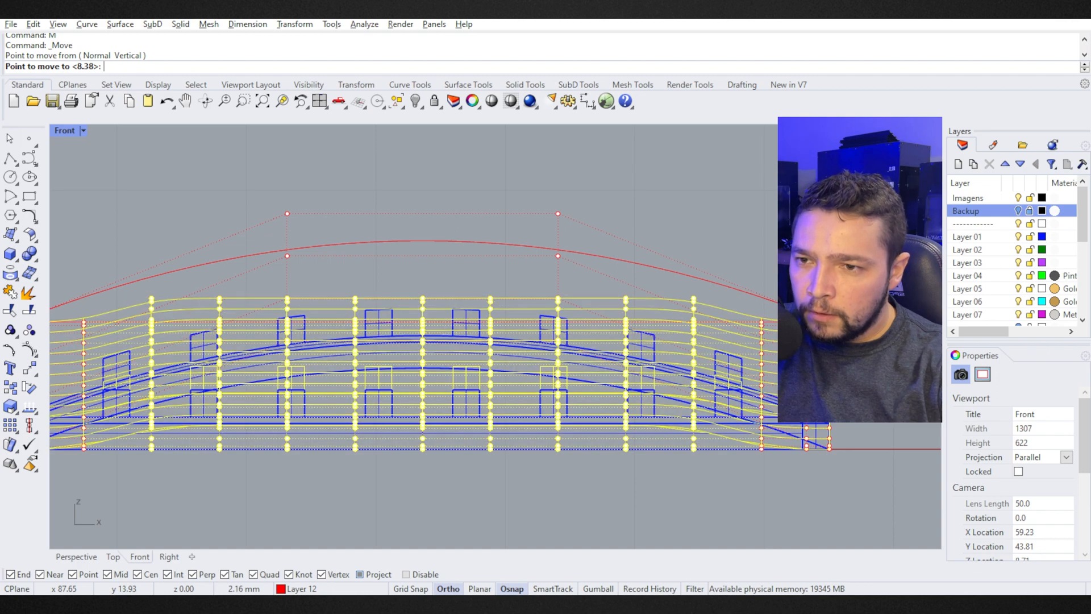
{"action": "left_click", "coordinate": [667, 472]}
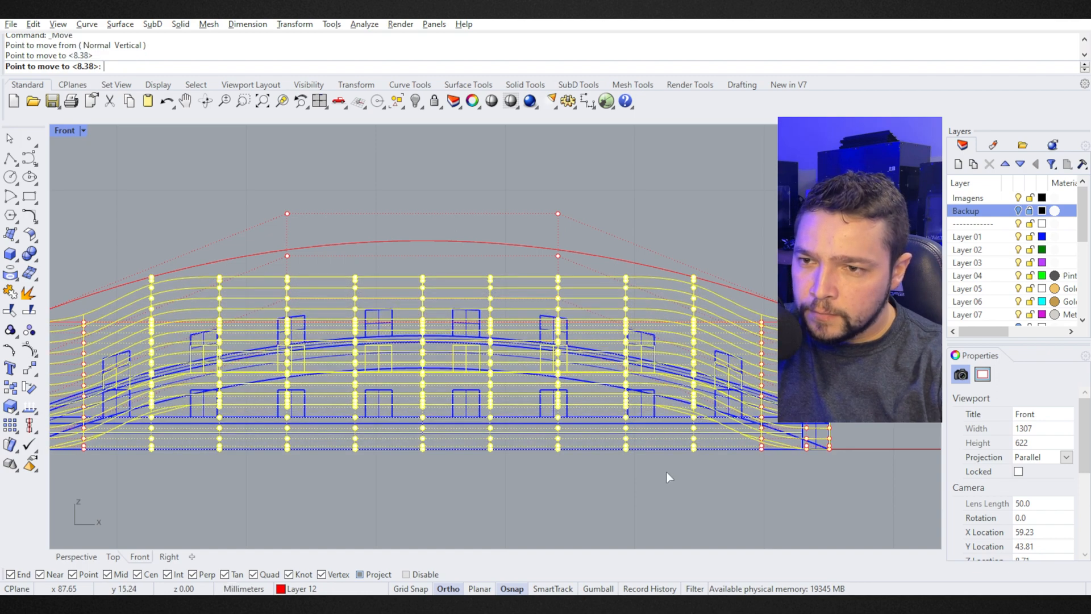
Step: Hide the undeformed straight model and inspect the two deformed models shaded in the Front viewport
{"action": "key", "text": "ctrl+alt+s"}
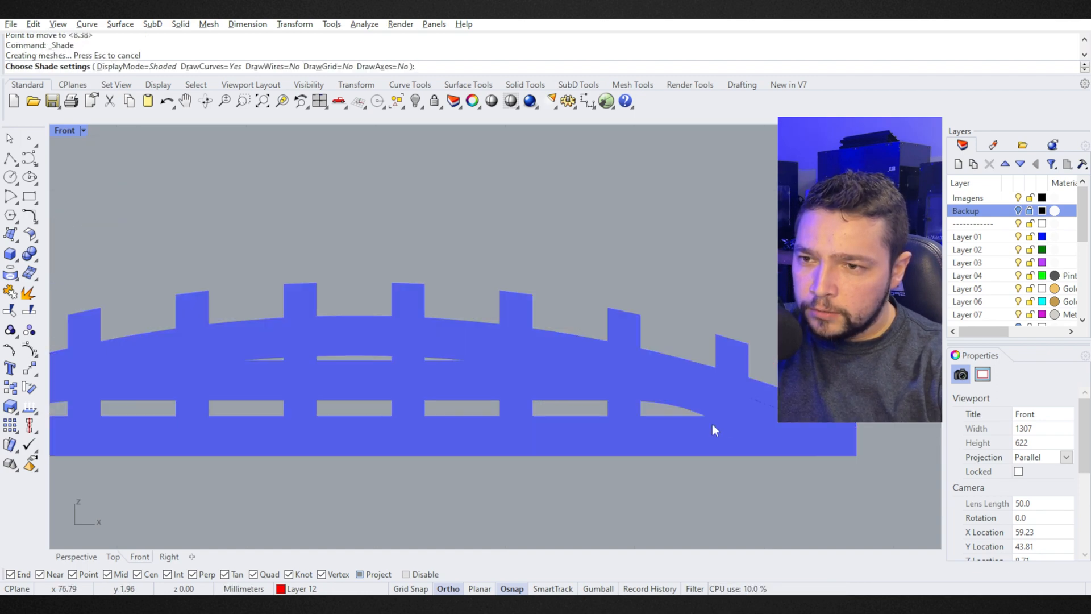
{"action": "left_click", "coordinate": [674, 445]}
{"action": "left_click", "coordinate": [643, 424]}
{"action": "key", "text": "ctrl+h"}
{"action": "key", "text": "ctrl+alt+s"}
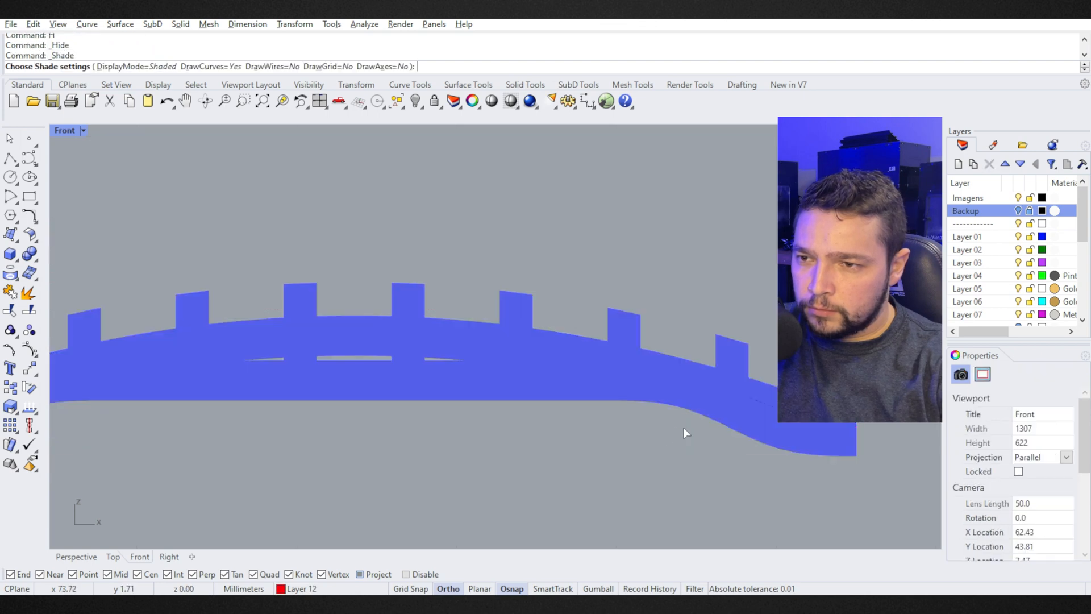
{"action": "scroll", "coordinate": [686, 421], "scroll_direction": "down", "scroll_amount": 2}
{"action": "key", "text": "Escape"}
Step: Hide the arched model and shade the densely caged one to inspect its bend up close
{"action": "left_click", "coordinate": [507, 349]}
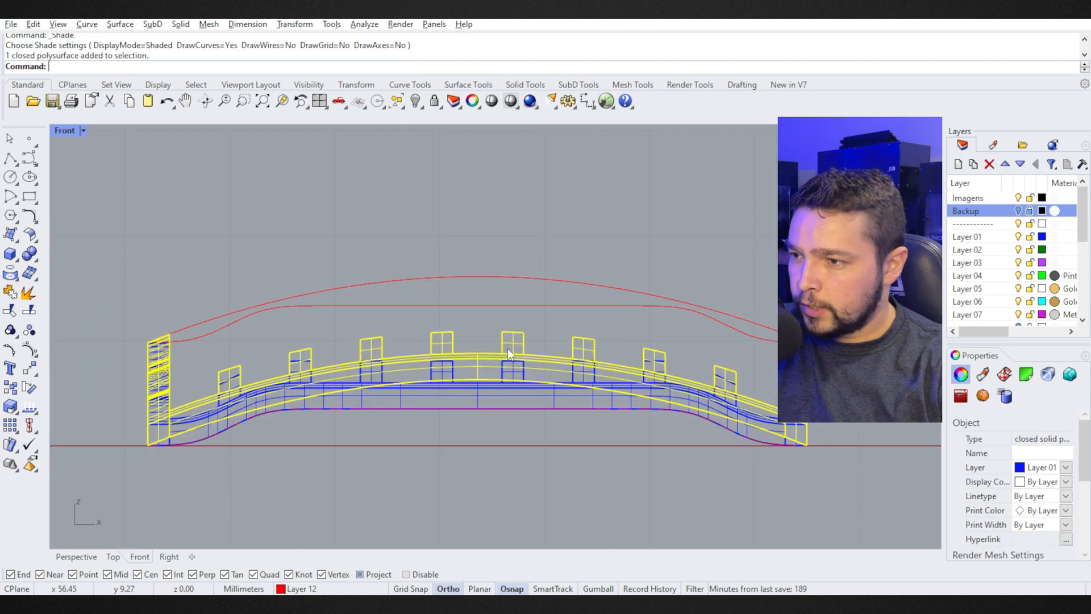
{"action": "type", "text": "h"}
{"action": "key", "text": "Return"}
{"action": "key", "text": "ctrl+alt+s"}
{"action": "scroll", "coordinate": [722, 405], "scroll_direction": "up", "scroll_amount": 6}
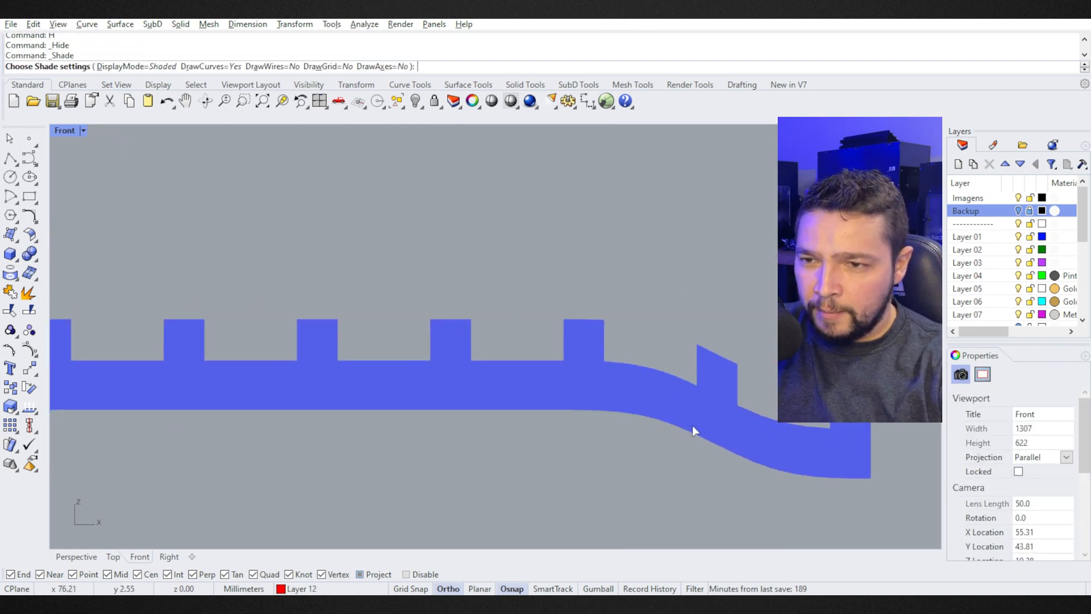
Step: Leave the shaded preview and delete the cage control left over from the arched model
{"action": "scroll", "coordinate": [682, 419], "scroll_direction": "down", "scroll_amount": 6}
{"action": "key", "text": "Escape"}
{"action": "left_click", "coordinate": [435, 288]}
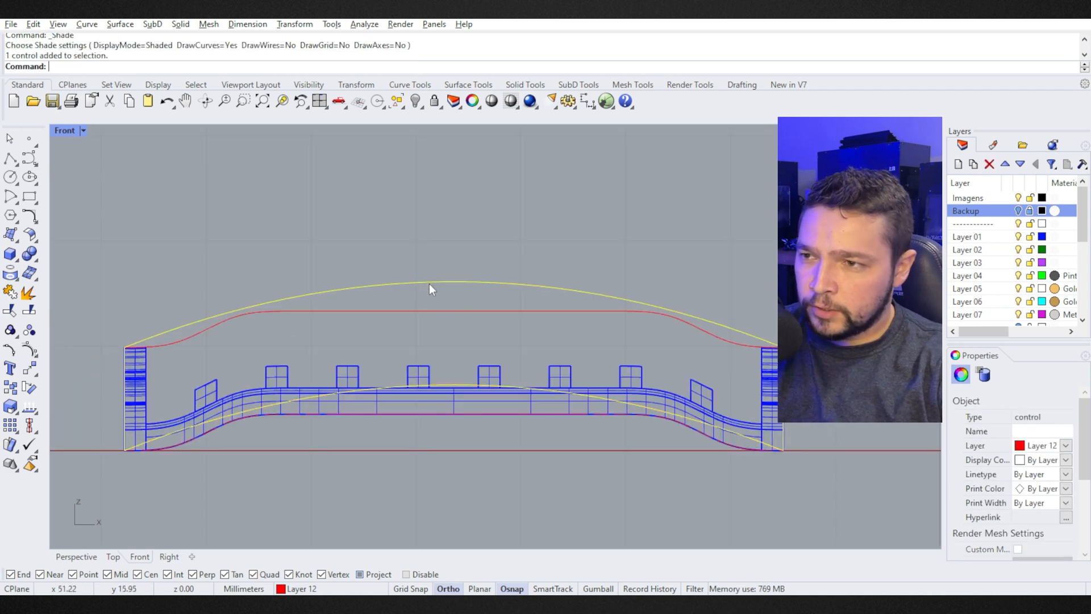
{"action": "key", "text": "F10"}
{"action": "left_click", "coordinate": [412, 282]}
{"action": "key", "text": "Delete"}
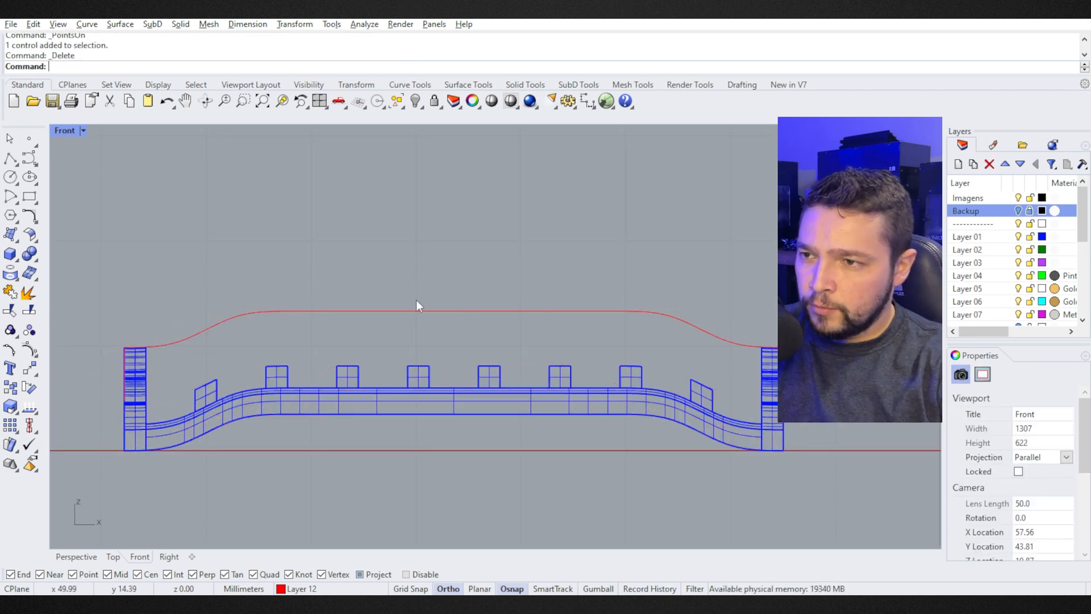
Step: Turn on the dense cage's control points and move its seven middle sections slightly straight up in the Front viewport
{"action": "left_click", "coordinate": [412, 311]}
{"action": "key", "text": "F10"}
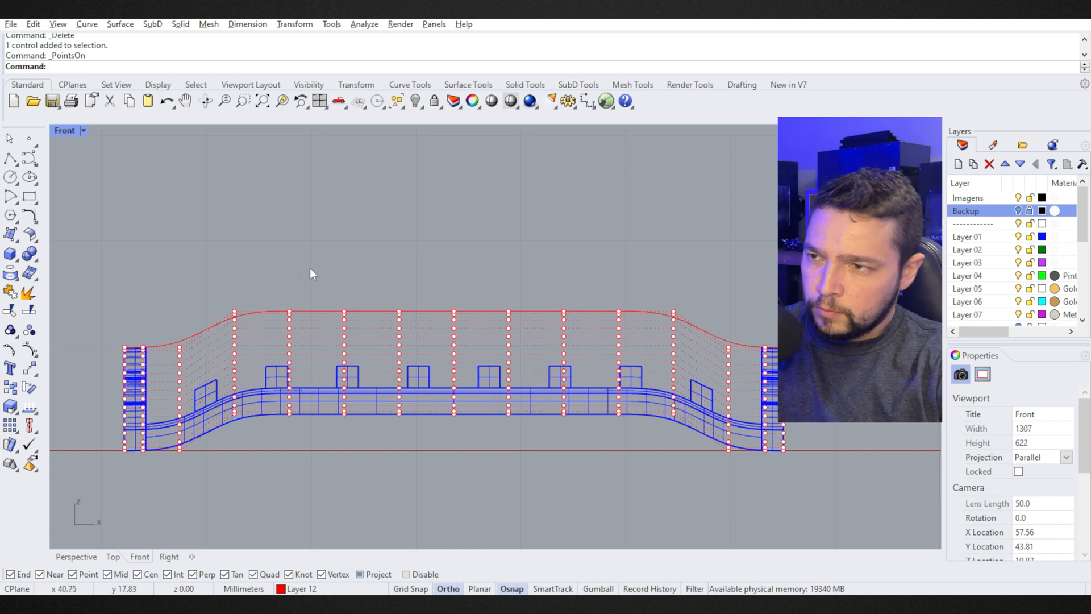
{"action": "left_click_drag", "start_coordinate": [634, 461], "coordinate": [633, 462]}
{"action": "scroll", "coordinate": [641, 311], "scroll_direction": "up", "scroll_amount": 4}
{"action": "type", "text": "m"}
{"action": "key", "text": "Return"}
{"action": "left_click", "coordinate": [538, 261]}
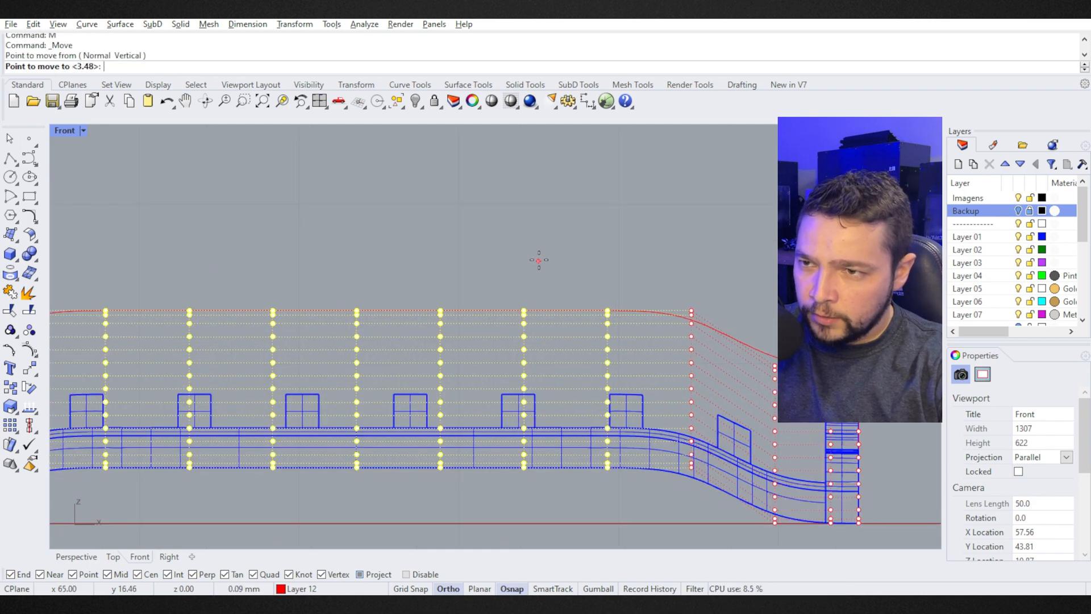
{"action": "left_click", "coordinate": [531, 271]}
{"action": "scroll", "coordinate": [544, 269], "scroll_direction": "down", "scroll_amount": 3}
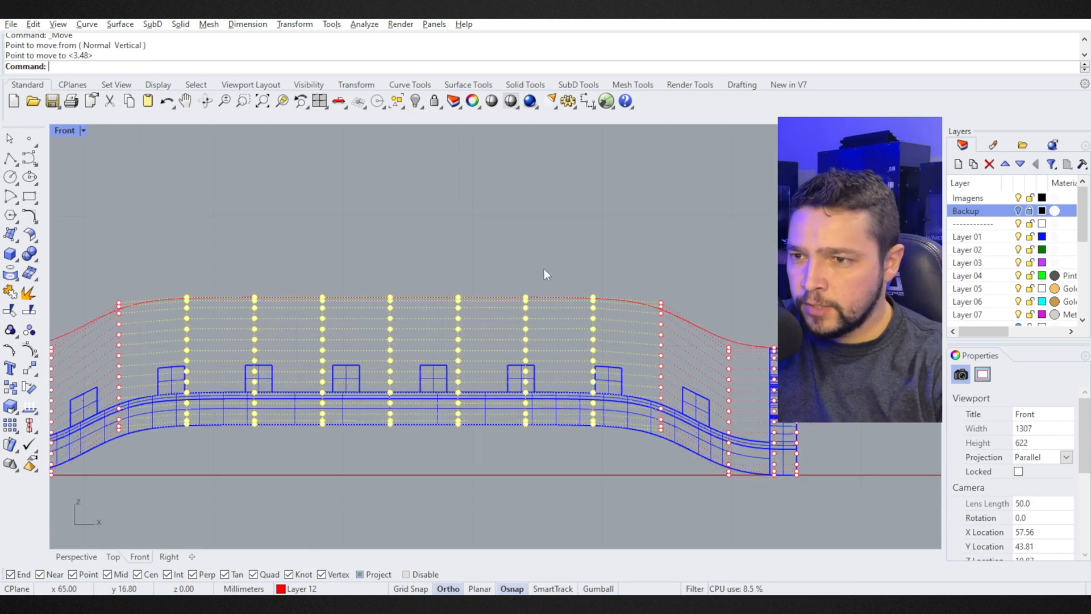
{"action": "scroll", "coordinate": [272, 294], "scroll_direction": "down", "scroll_amount": 2}
{"action": "left_click", "coordinate": [299, 253]}
{"action": "left_click_drag", "start_coordinate": [335, 252], "coordinate": [566, 419]}
{"action": "scroll", "coordinate": [522, 308], "scroll_direction": "up", "scroll_amount": 2}
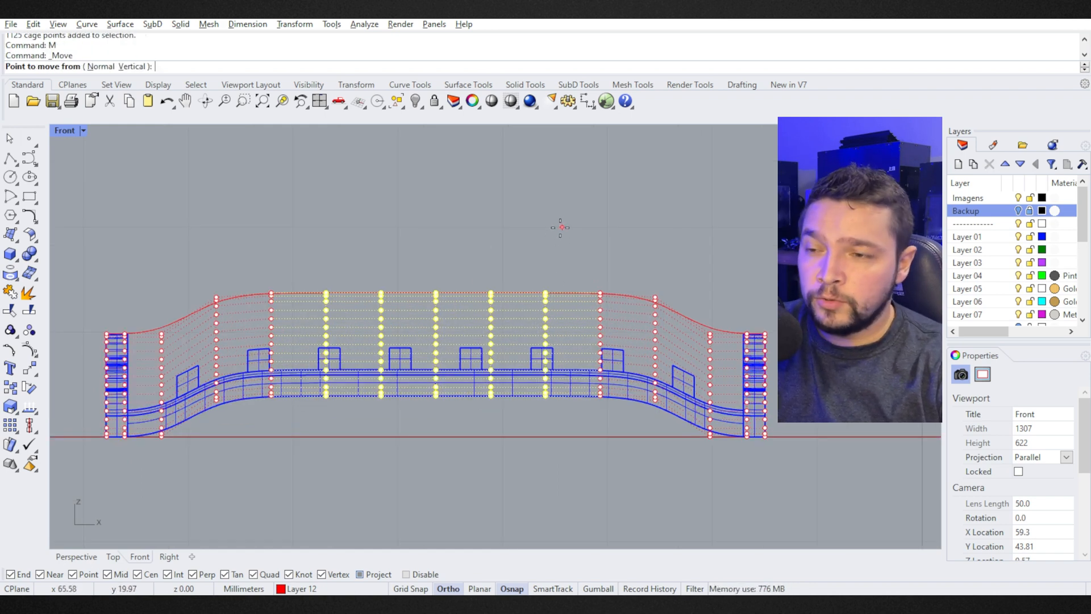
Step: Select the dense cage's single central section of points and rotate it freehand about its middle in the Right viewport
{"action": "left_click", "coordinate": [413, 249]}
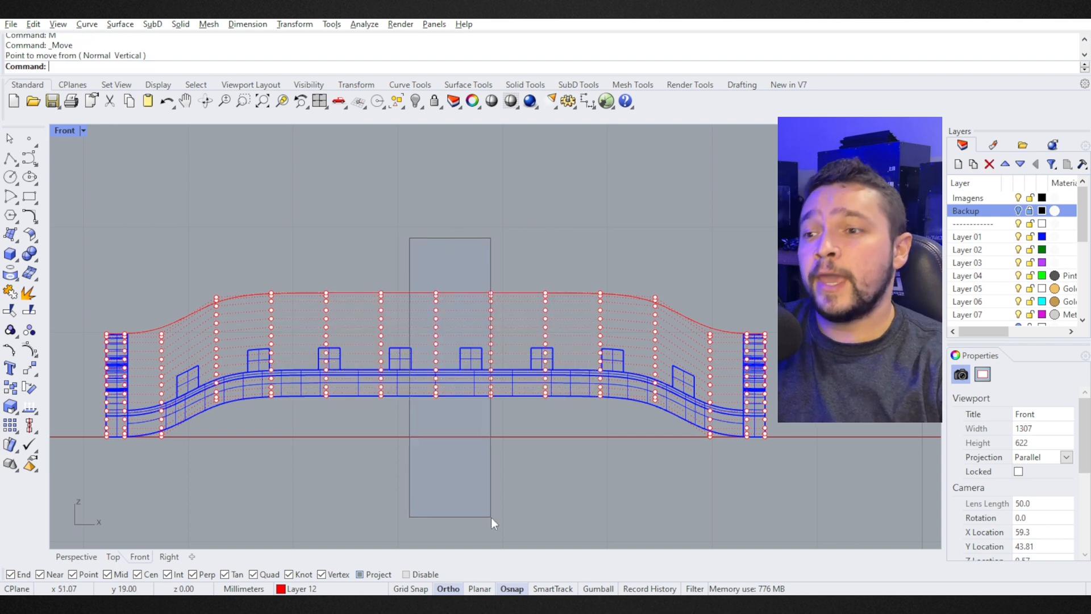
{"action": "left_click_drag", "start_coordinate": [491, 517], "coordinate": [455, 512]}
{"action": "type", "text": "z"}
{"action": "key", "text": "Return"}
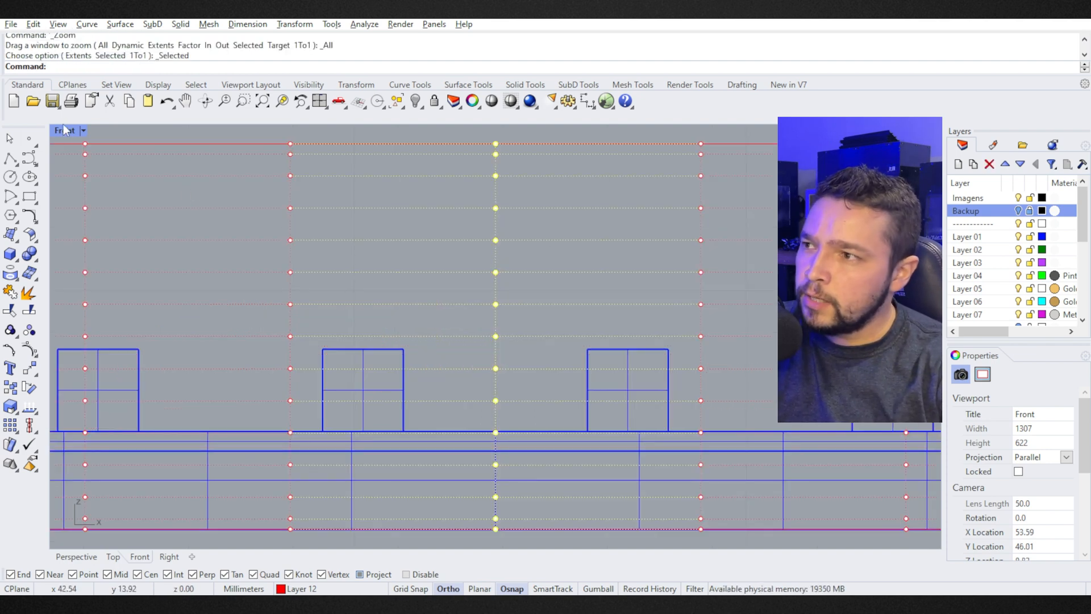
{"action": "double_click", "coordinate": [64, 133]}
{"action": "left_click", "coordinate": [578, 433]}
{"action": "scroll", "coordinate": [577, 435], "scroll_direction": "down", "scroll_amount": 5}
{"action": "type", "text": "R"}
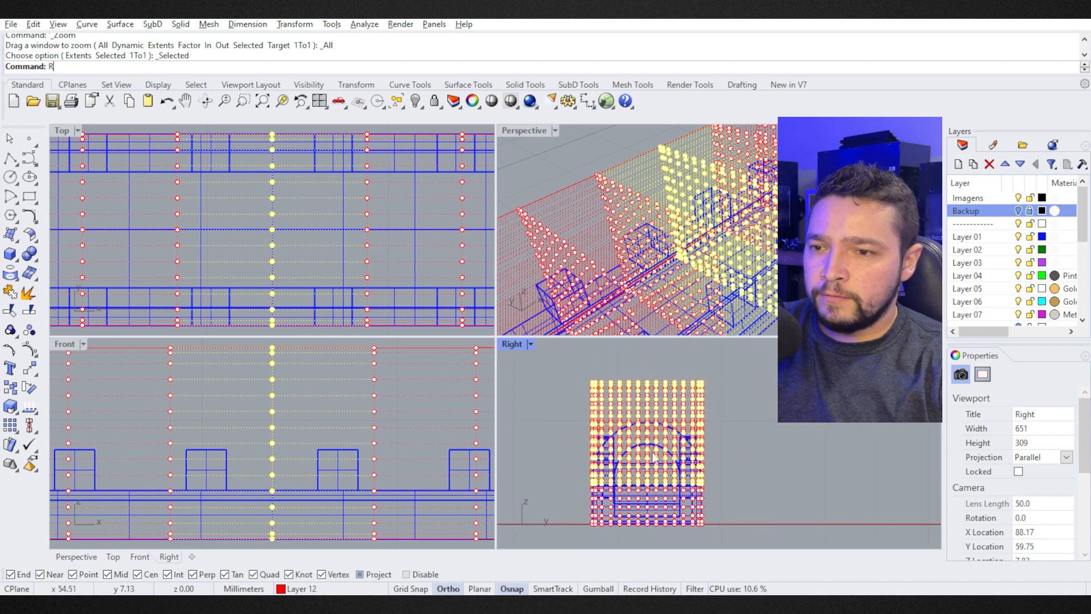
{"action": "key", "text": "Return"}
{"action": "left_click", "coordinate": [654, 456]}
{"action": "left_click", "coordinate": [847, 537]}
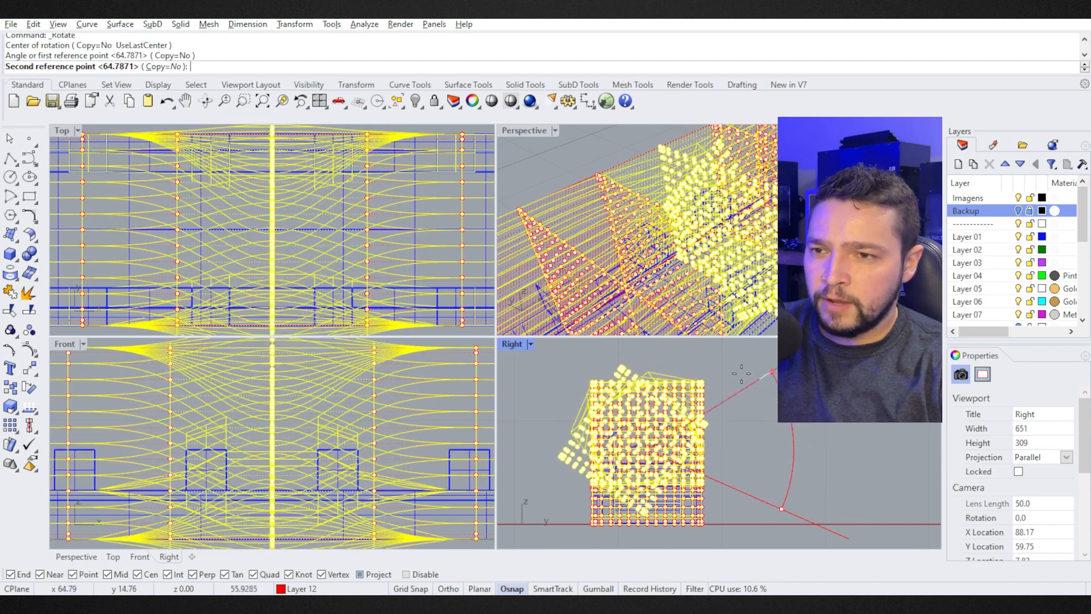
{"action": "left_click", "coordinate": [749, 405]}
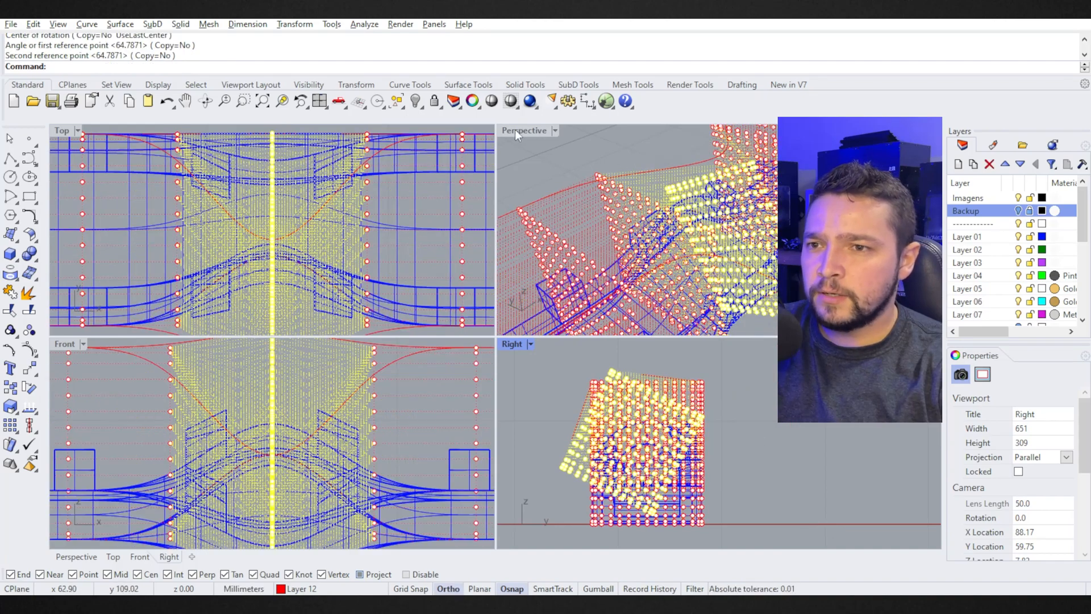
Step: Show the two hidden models and shade all three in a maximized Perspective viewport to inspect the twisted section
{"action": "double_click", "coordinate": [515, 130]}
{"action": "scroll", "coordinate": [540, 227], "scroll_direction": "down", "scroll_amount": 4}
{"action": "mouse_move", "coordinate": [540, 239]}
{"action": "right_mouse_down"}
{"action": "mouse_move", "coordinate": [565, 332]}
{"action": "mouse_move", "coordinate": [487, 378]}
{"action": "mouse_move", "coordinate": [666, 350]}
{"action": "mouse_move", "coordinate": [530, 378]}
{"action": "mouse_move", "coordinate": [341, 392]}
{"action": "mouse_move", "coordinate": [559, 373]}
{"action": "mouse_move", "coordinate": [766, 302]}
{"action": "right_mouse_up"}
{"action": "key", "text": "ctrl+alt+s"}
{"action": "key", "text": "Escape"}
{"action": "key", "text": "ctrl+alt+h"}
{"action": "key", "text": "ctrl+alt+s"}
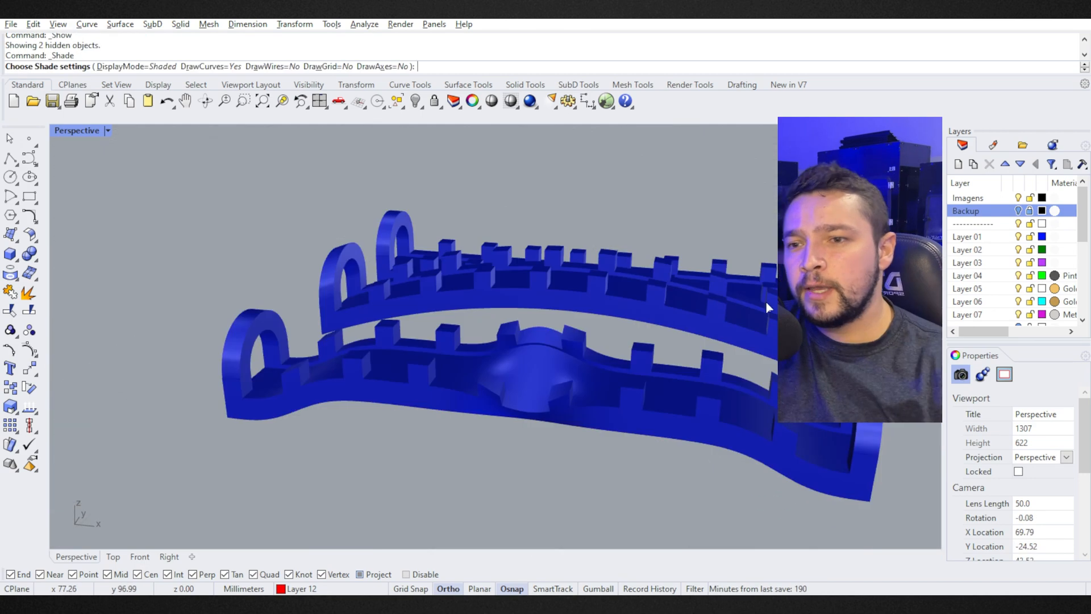
Step: Delete the dense cage's control object and review the three models shaded and in wireframe
{"action": "key", "text": "Escape"}
{"action": "left_click", "coordinate": [296, 294]}
{"action": "key", "text": "Delete"}
{"action": "key", "text": "ctrl+alt+s"}
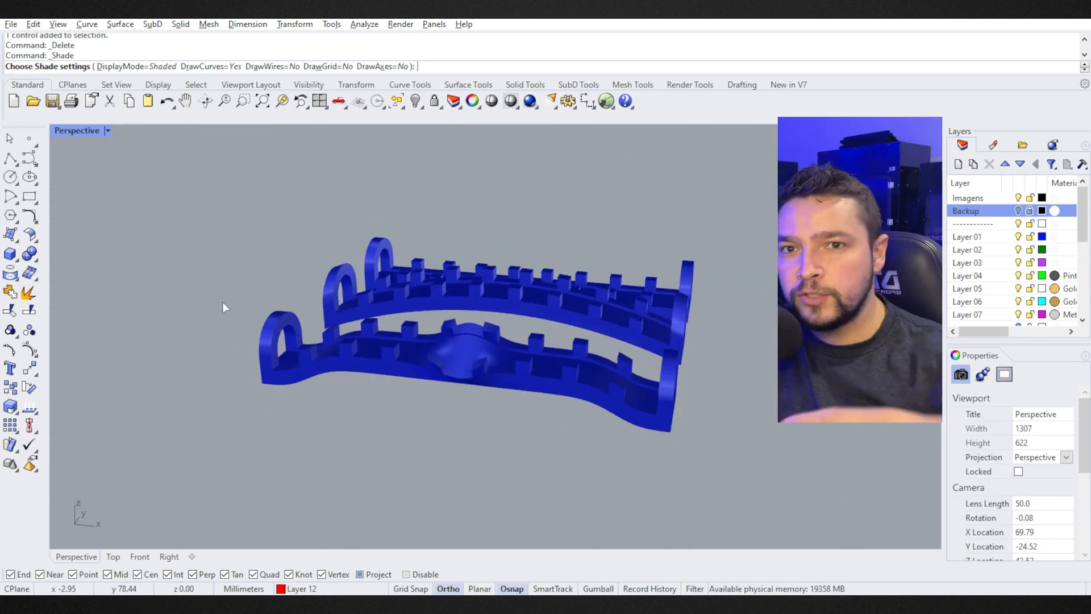
{"action": "key", "text": "Escape"}
{"action": "right_click_drag", "start_coordinate": [369, 316], "coordinate": [732, 277]}
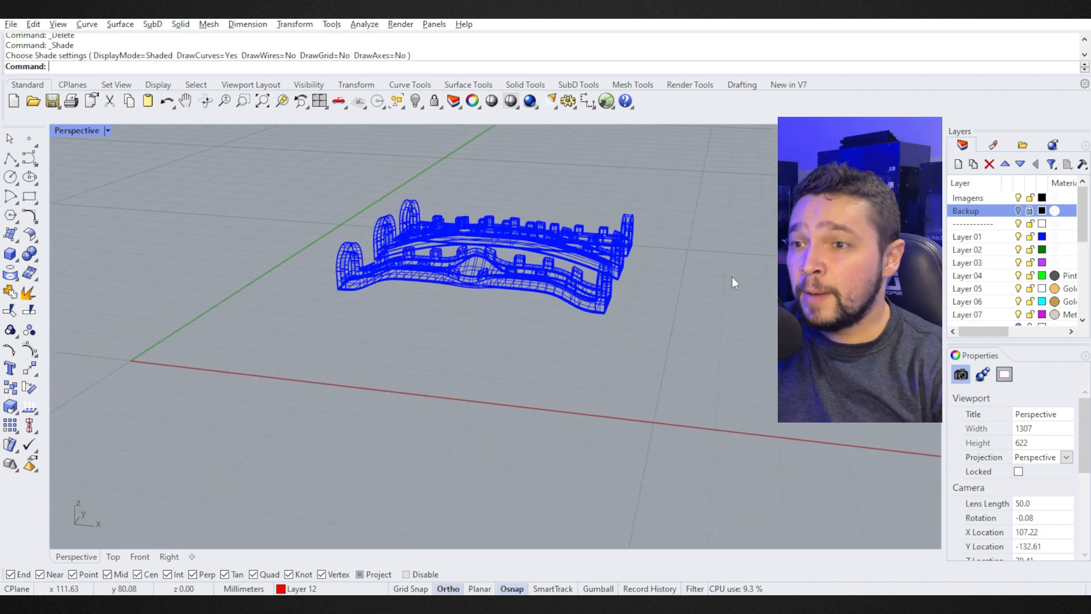
{"action": "left_click_drag", "start_coordinate": [732, 278], "coordinate": [409, 239]}
{"action": "right_click_drag", "start_coordinate": [455, 239], "coordinate": [452, 295]}
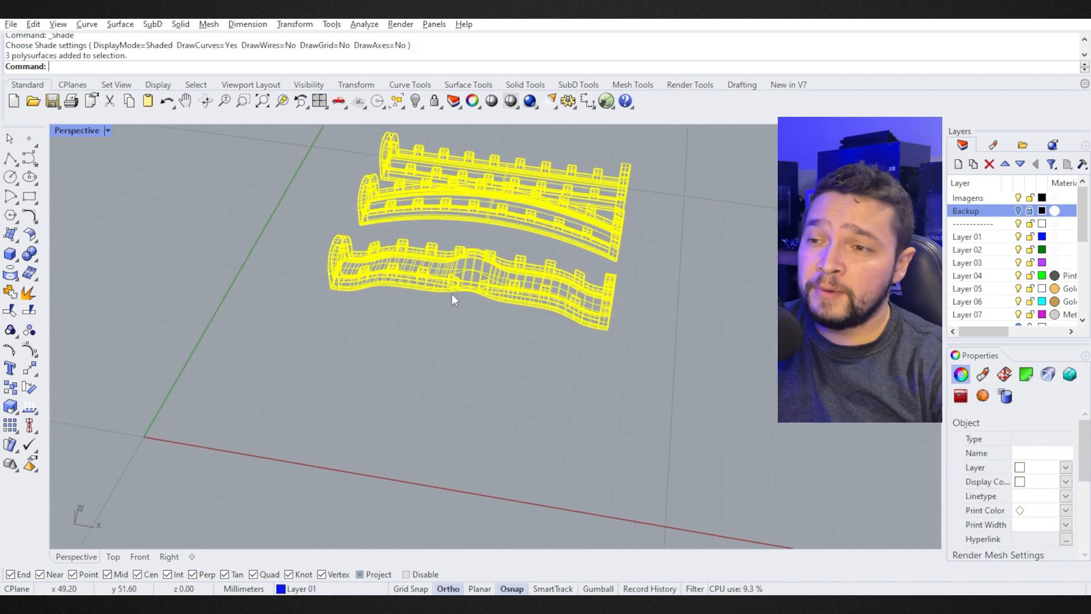
{"action": "left_click", "coordinate": [329, 320]}
Step: Create a text object reading RHINO as bold Arial curves 3 mm high and place it in front of the models
{"action": "left_click", "coordinate": [6, 369]}
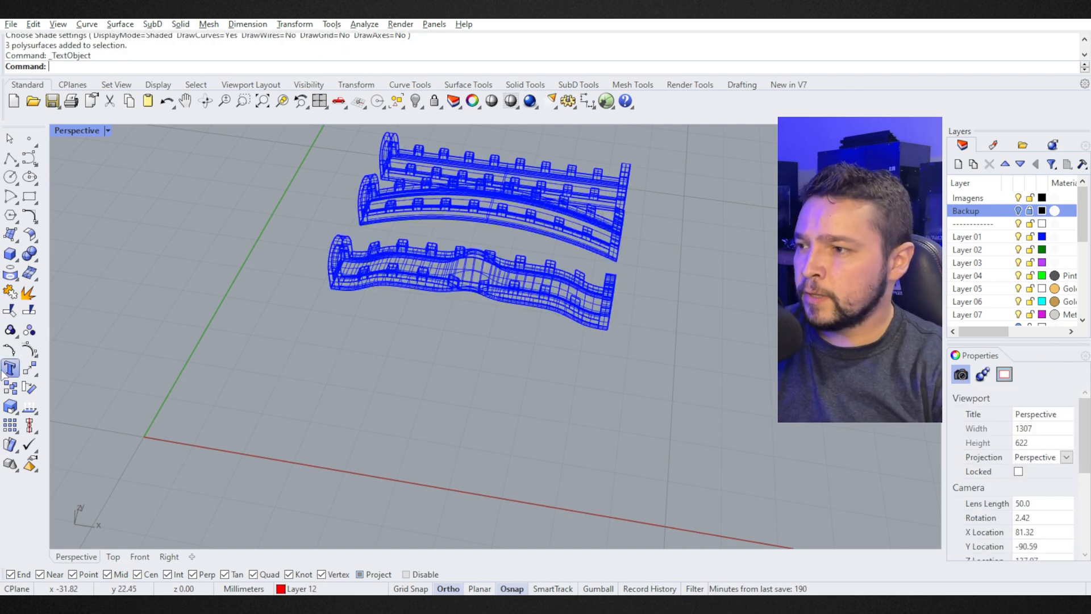
{"action": "left_click", "coordinate": [170, 492]}
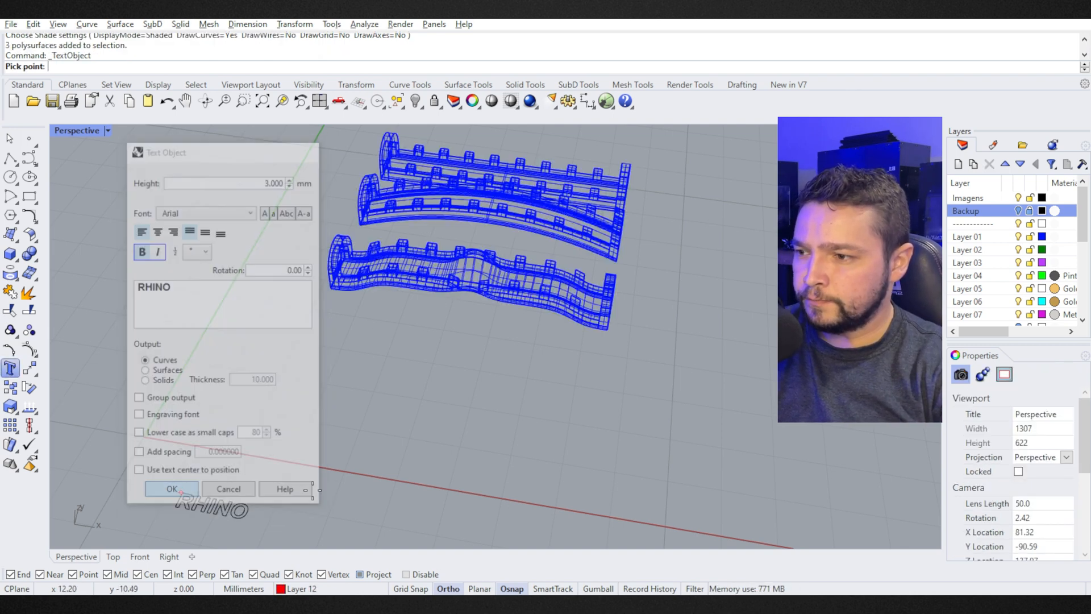
{"action": "left_click", "coordinate": [442, 422]}
Step: Select the three long models by inverting the selection and delete them, keeping only the text curves
{"action": "key", "text": "ctrl+i"}
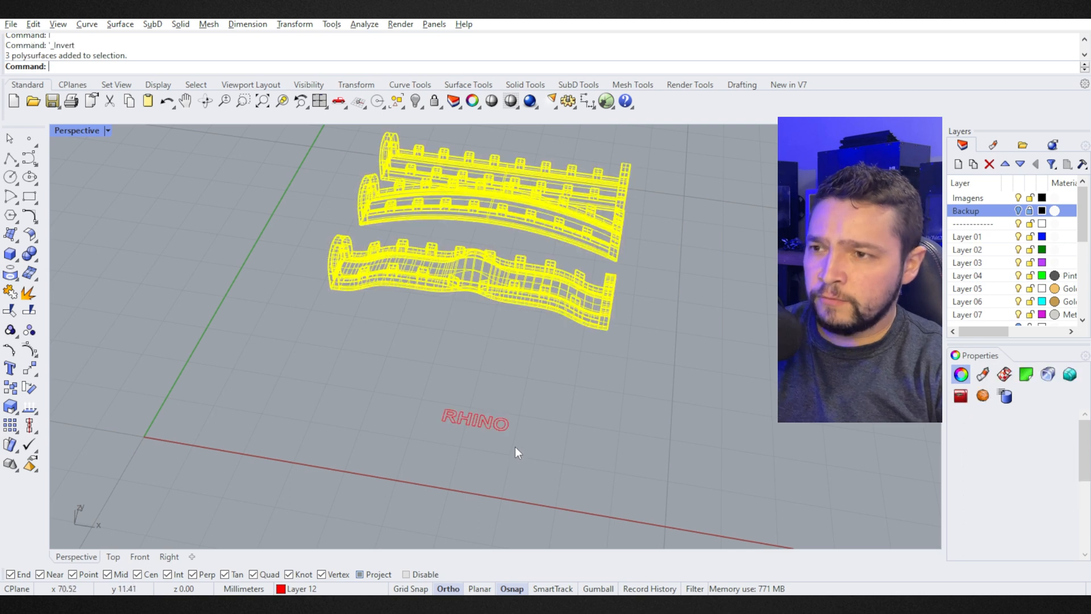
{"action": "right_click_drag", "start_coordinate": [515, 445], "coordinate": [516, 373]}
{"action": "key", "text": "Delete"}
Step: Extrude the RHINO text curves upward into solid letters and delete the source curves
{"action": "left_click_drag", "start_coordinate": [384, 312], "coordinate": [539, 435]}
{"action": "key", "text": "ctrl+shift+e"}
{"action": "right_click_drag", "start_coordinate": [539, 436], "coordinate": [656, 456]}
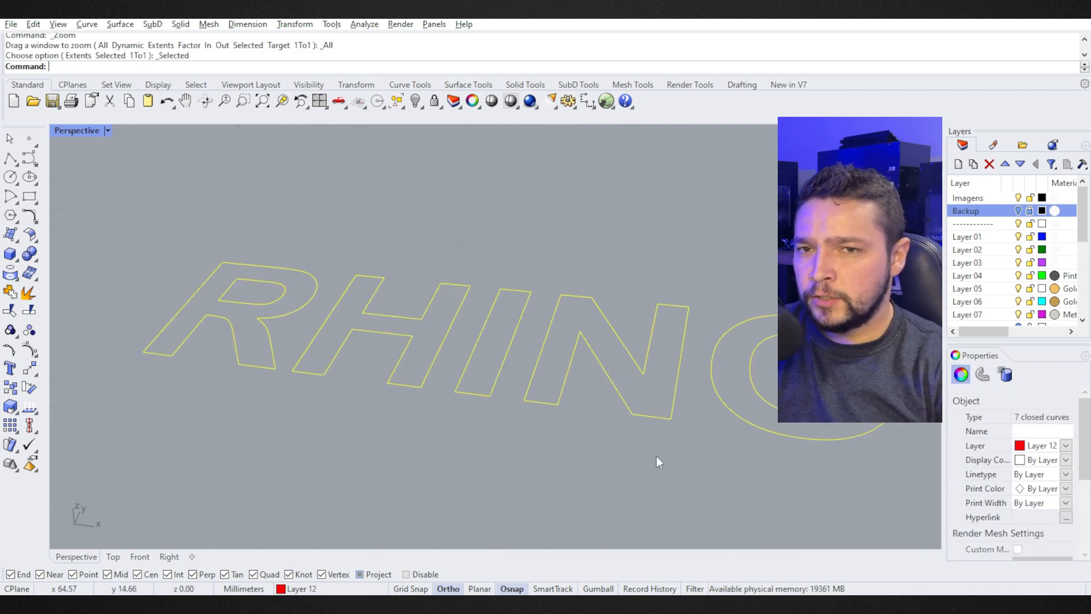
{"action": "scroll", "coordinate": [753, 421], "scroll_direction": "down", "scroll_amount": 6}
{"action": "left_click_drag", "start_coordinate": [796, 446], "coordinate": [439, 325]}
{"action": "key", "text": "ctrl+shift+e"}
{"action": "middle_click", "coordinate": [507, 286]}
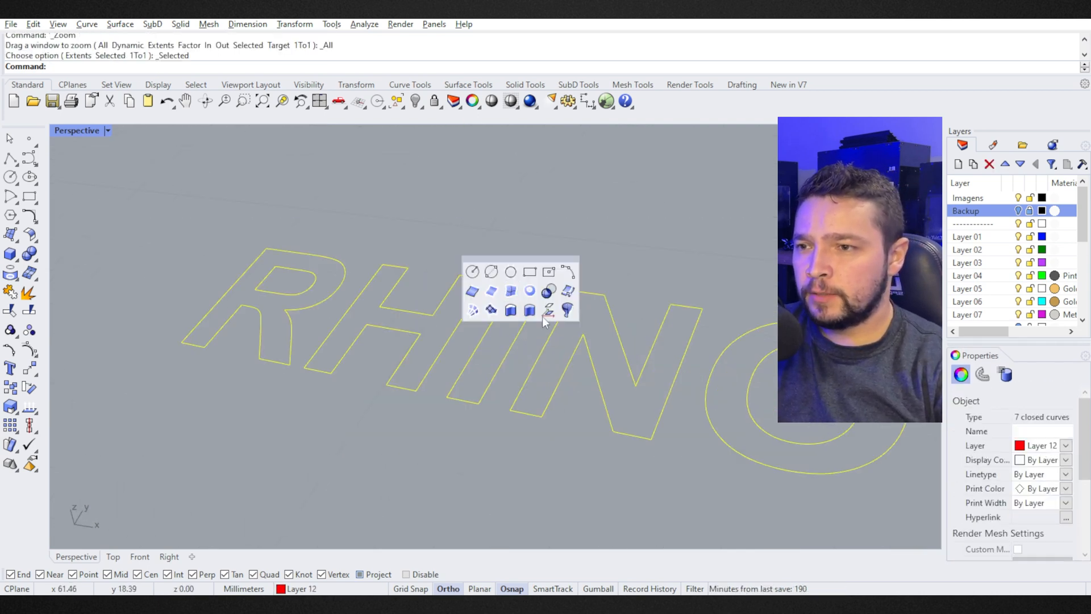
{"action": "left_click", "coordinate": [510, 291]}
{"action": "scroll", "coordinate": [603, 342], "scroll_direction": "down", "scroll_amount": 3}
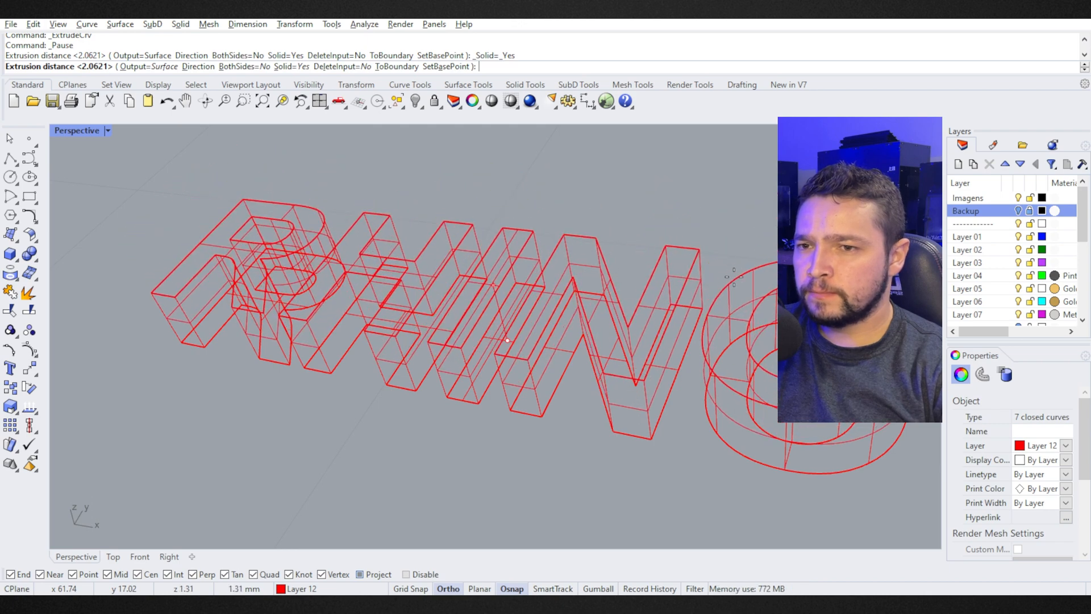
{"action": "left_click", "coordinate": [604, 343]}
{"action": "scroll", "coordinate": [604, 342], "scroll_direction": "down", "scroll_amount": 3}
{"action": "key", "text": "Delete"}
Step: Explode all the extruded letters and join the surfaces back into closed polysurfaces
{"action": "key", "text": "ctrl+a"}
{"action": "type", "text": "e"}
{"action": "key", "text": "Return"}
{"action": "key", "text": "ctrl+j"}
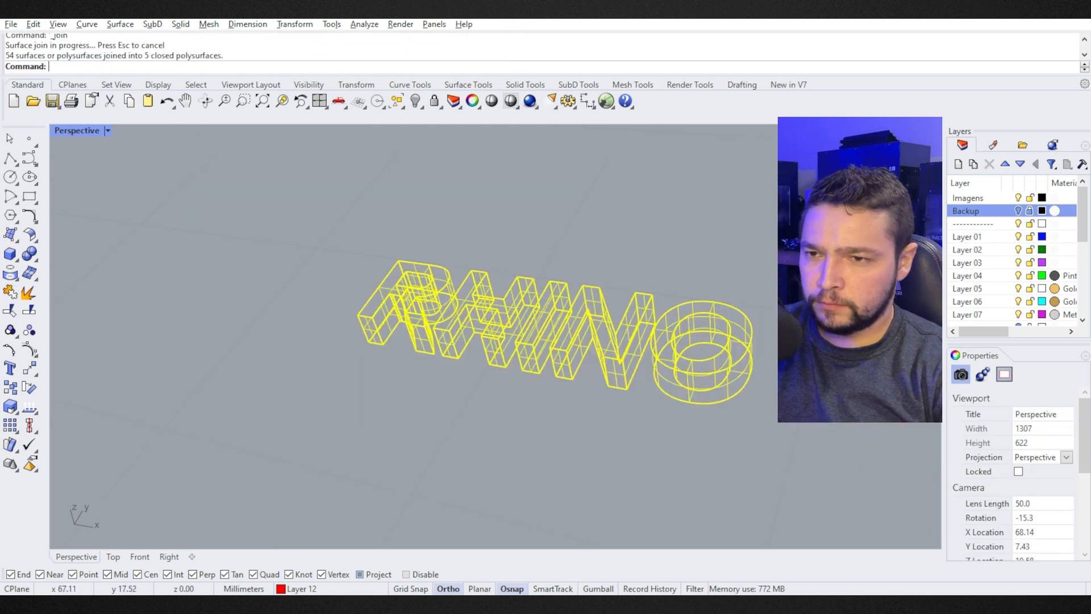
Step: Assign the letter solids to Layer 01 and shade them in Perspective to check them
{"action": "left_click", "coordinate": [1041, 468]}
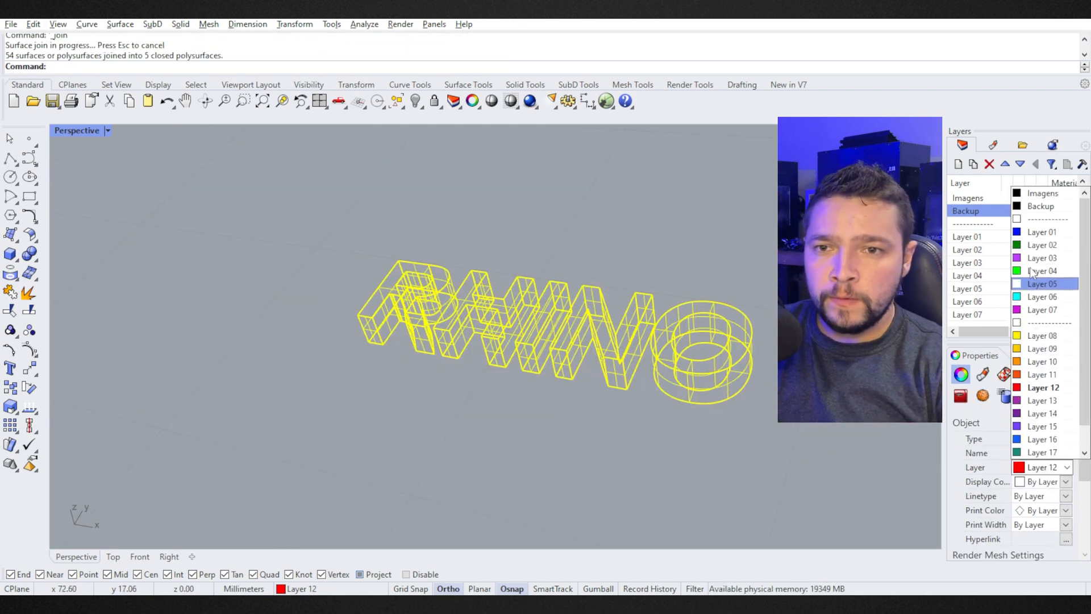
{"action": "left_click", "coordinate": [1020, 232]}
{"action": "right_click_drag", "start_coordinate": [784, 266], "coordinate": [558, 284], "text": "shift"}
{"action": "key", "text": "Escape"}
{"action": "key", "text": "ctrl+alt+s"}
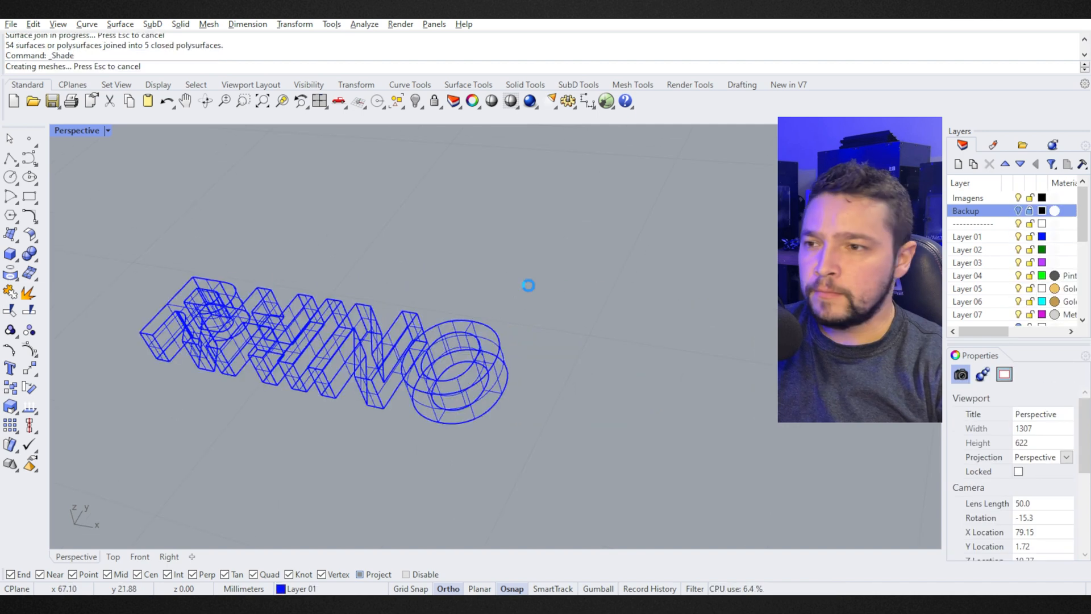
{"action": "right_click_drag", "start_coordinate": [439, 304], "coordinate": [561, 347], "text": "shift"}
{"action": "key", "text": "Escape"}
{"action": "right_click_drag", "start_coordinate": [446, 409], "coordinate": [554, 411], "text": "shift"}
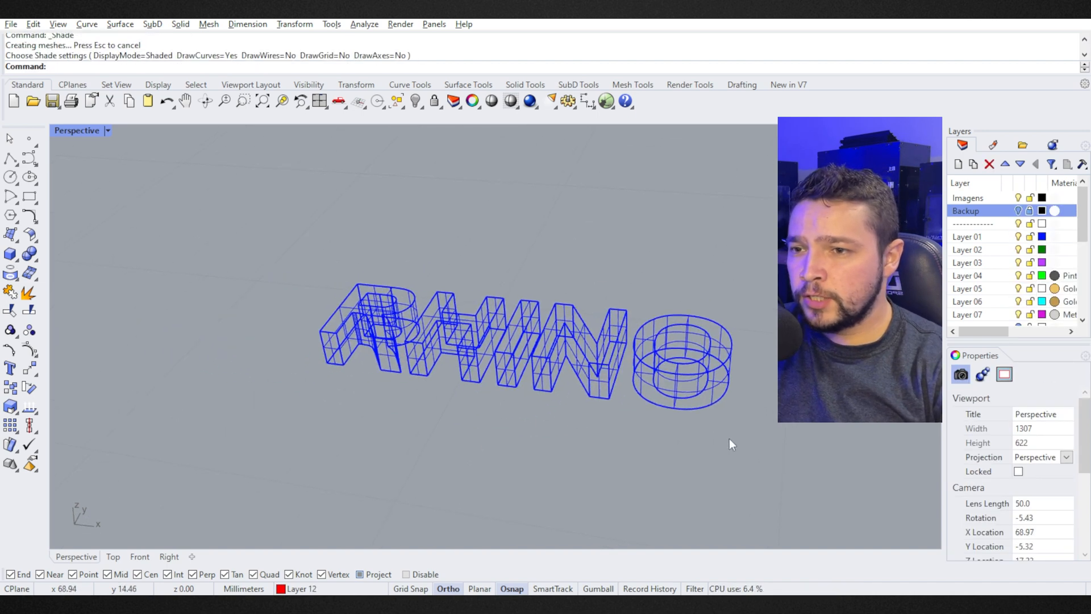
Step: Start CageEdit on the five RHINO letters, using a BoundingBox control object in the CPlane coordinate system
{"action": "scroll", "coordinate": [378, 343], "scroll_direction": "up", "scroll_amount": 2}
{"action": "left_click", "coordinate": [725, 386]}
{"action": "left_click", "coordinate": [660, 375]}
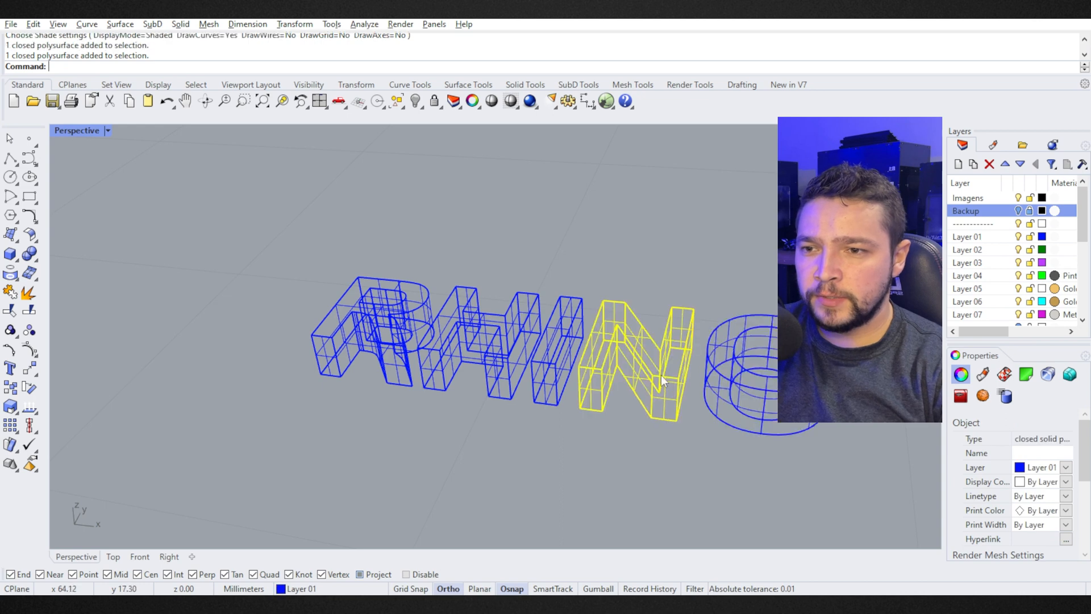
{"action": "left_click_drag", "start_coordinate": [889, 471], "coordinate": [283, 214]}
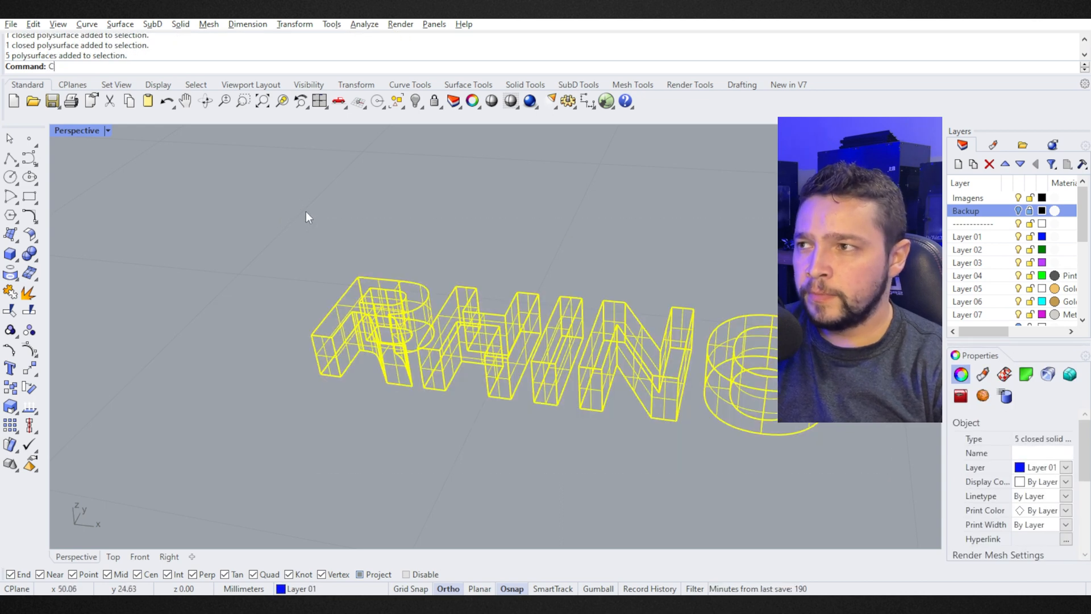
{"action": "type", "text": "agee"}
{"action": "key", "text": "Return"}
{"action": "left_click", "coordinate": [114, 67]}
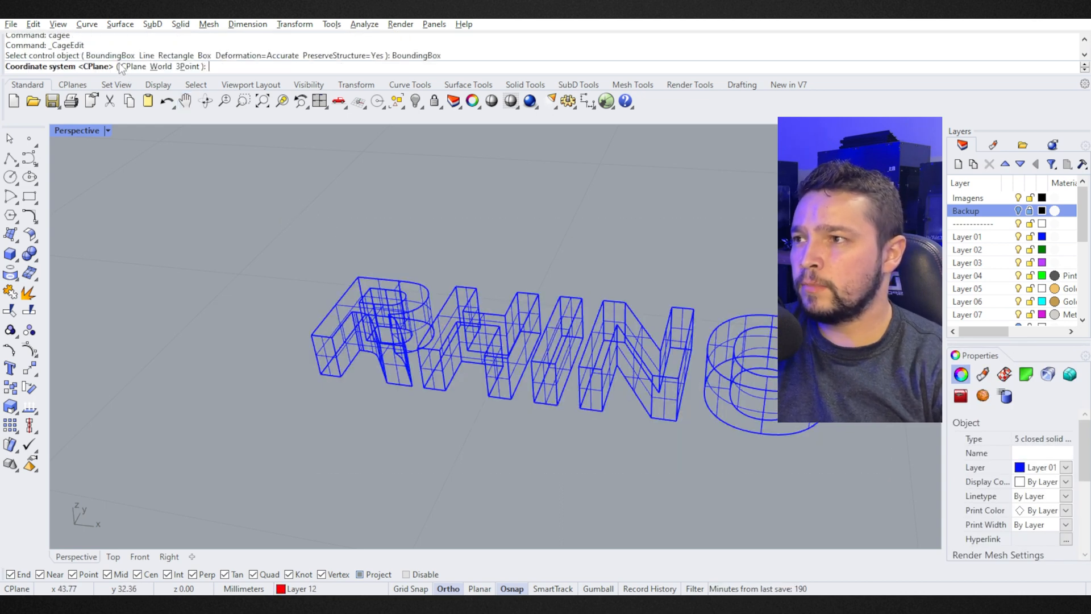
{"action": "left_click", "coordinate": [134, 67]}
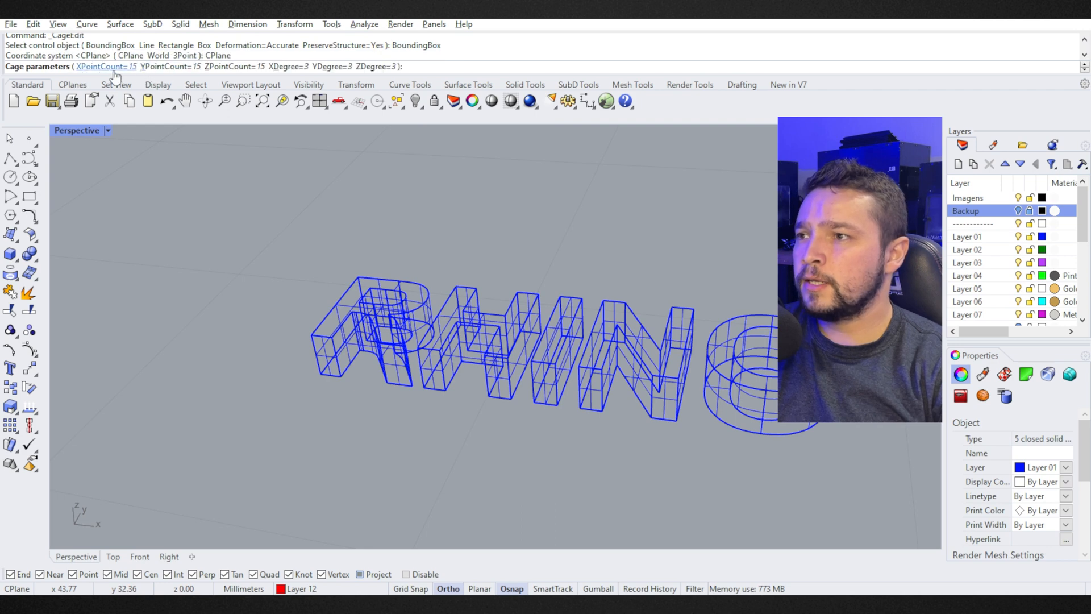
Step: Set the cage's X point count to 5
{"action": "left_click", "coordinate": [134, 68]}
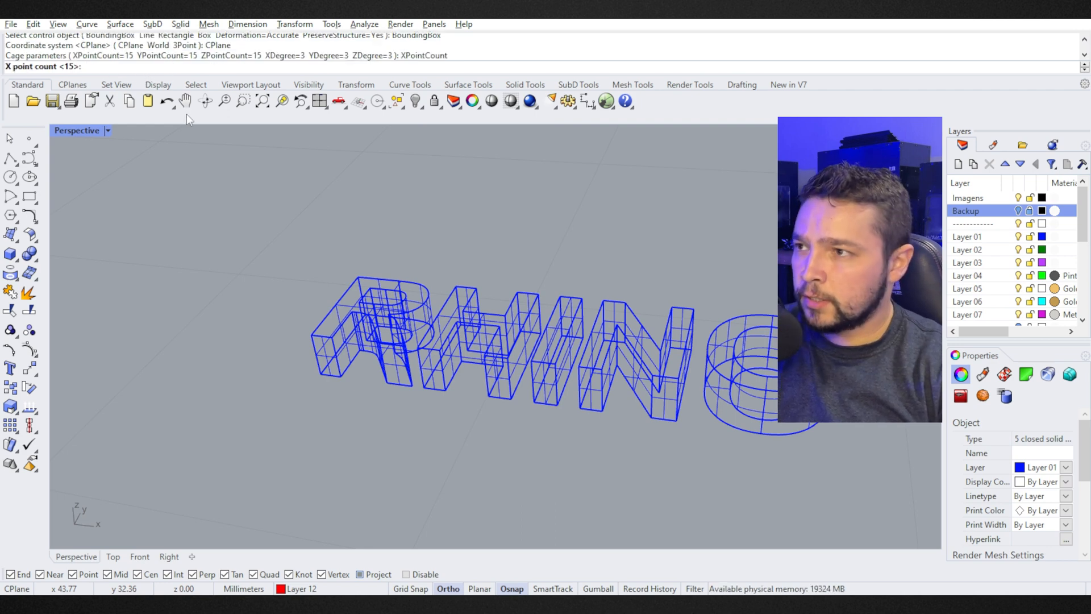
{"action": "type", "text": "5"}
{"action": "key", "text": "Return"}
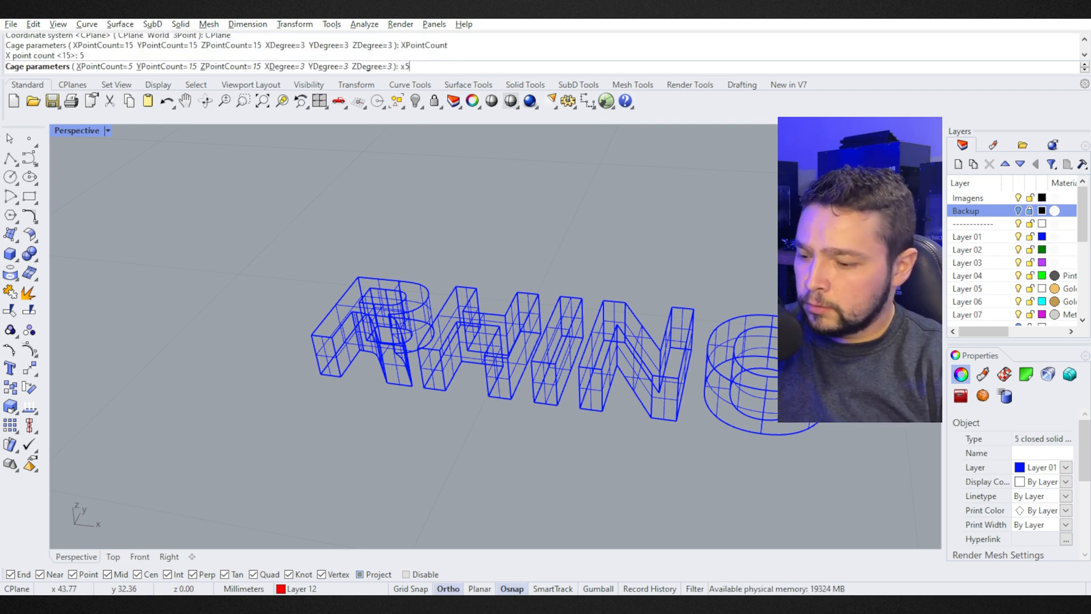
{"action": "type", "text": "x5"}
{"action": "key", "text": "Return"}
{"action": "type", "text": "y5"}
{"action": "key", "text": "Return"}
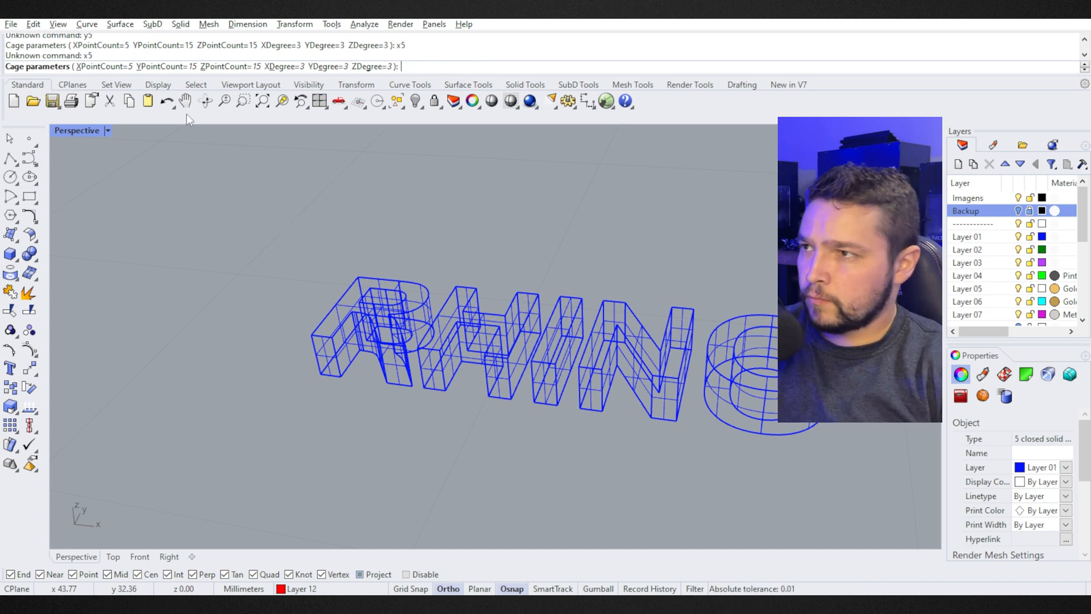
{"action": "key", "text": "Return"}
Step: Set the cage's Y and Z point counts to 5 and accept the cage parameters
{"action": "left_click", "coordinate": [190, 67]}
{"action": "type", "text": "5"}
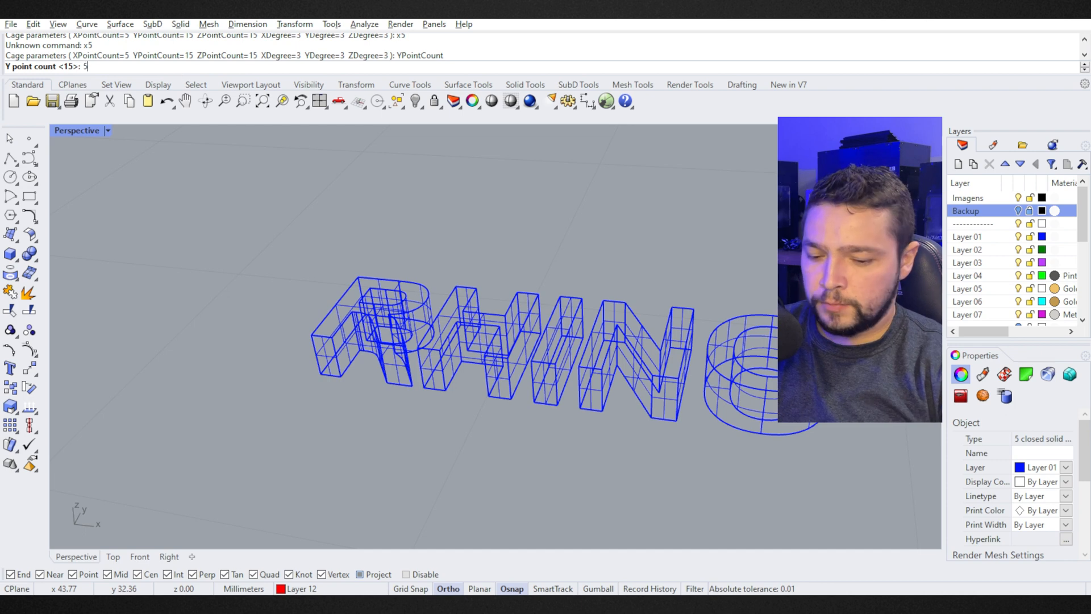
{"action": "key", "text": "Return"}
{"action": "left_click", "coordinate": [203, 67]}
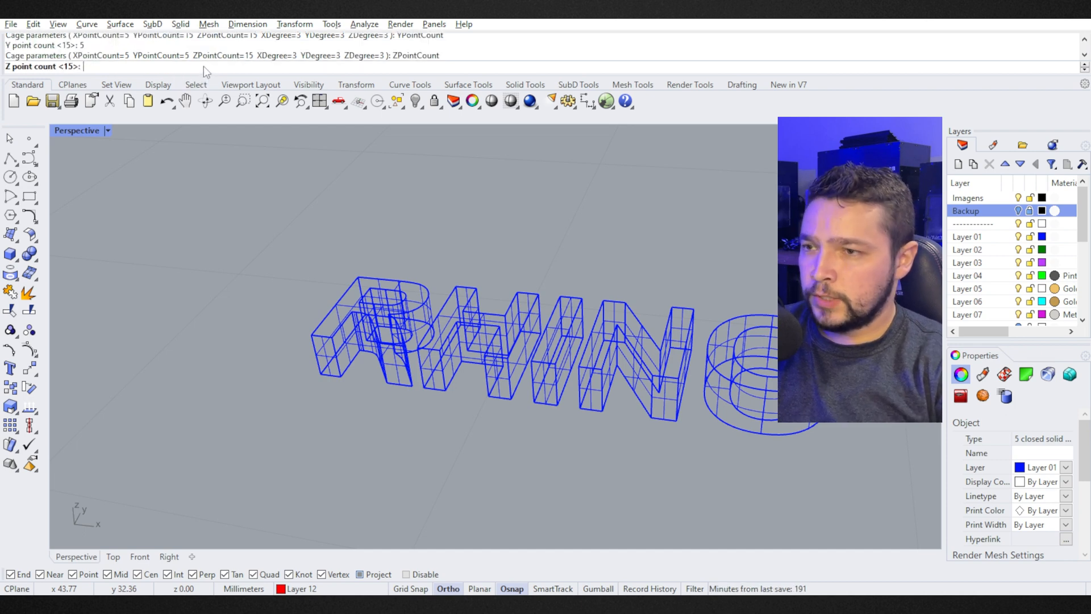
{"action": "type", "text": "5"}
{"action": "key", "text": "Return"}
{"action": "key", "text": "Return"}
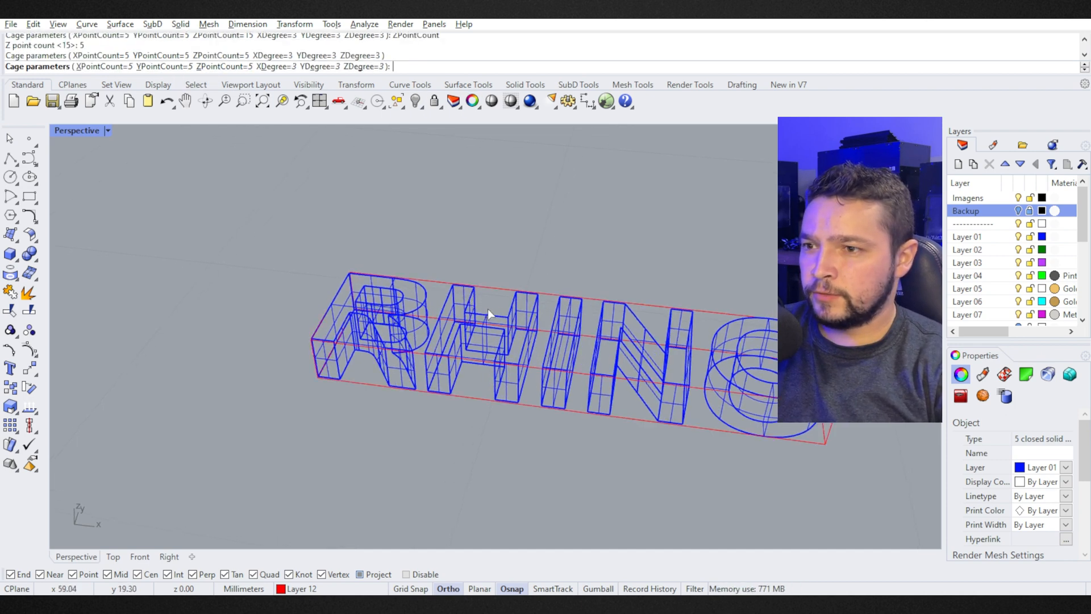
Step: Accept the cage settings with the Global edit region and check the RHINO letters shaded in Perspective
{"action": "key", "text": "Return"}
{"action": "right_click_drag", "start_coordinate": [623, 288], "coordinate": [544, 319]}
{"action": "key", "text": "ctrl+alt+s"}
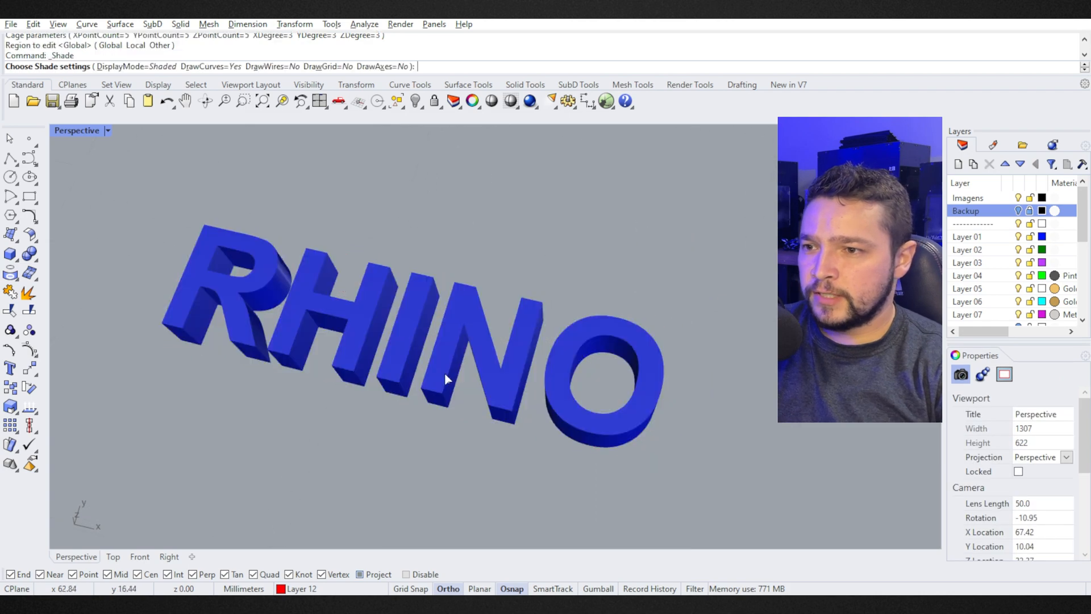
{"action": "key", "text": "Escape"}
{"action": "right_click_drag", "start_coordinate": [369, 345], "coordinate": [458, 403]}
Step: Rotate the cage's upper two rows of points in the Right view about the cage's upper corner
{"action": "left_click_drag", "start_coordinate": [497, 247], "coordinate": [616, 364]}
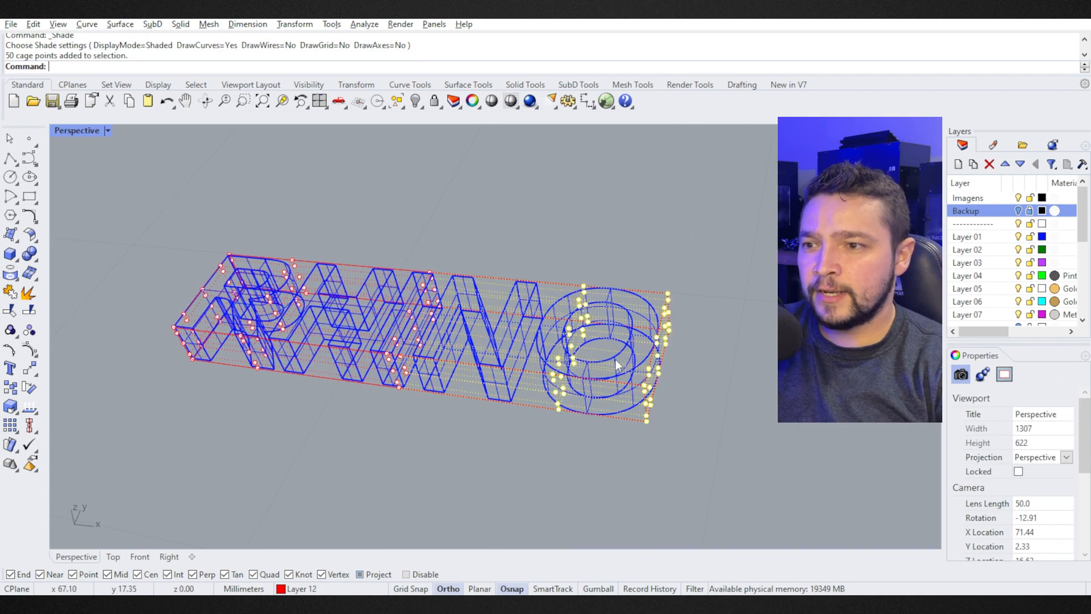
{"action": "double_click", "coordinate": [61, 130]}
{"action": "left_click", "coordinate": [749, 529]}
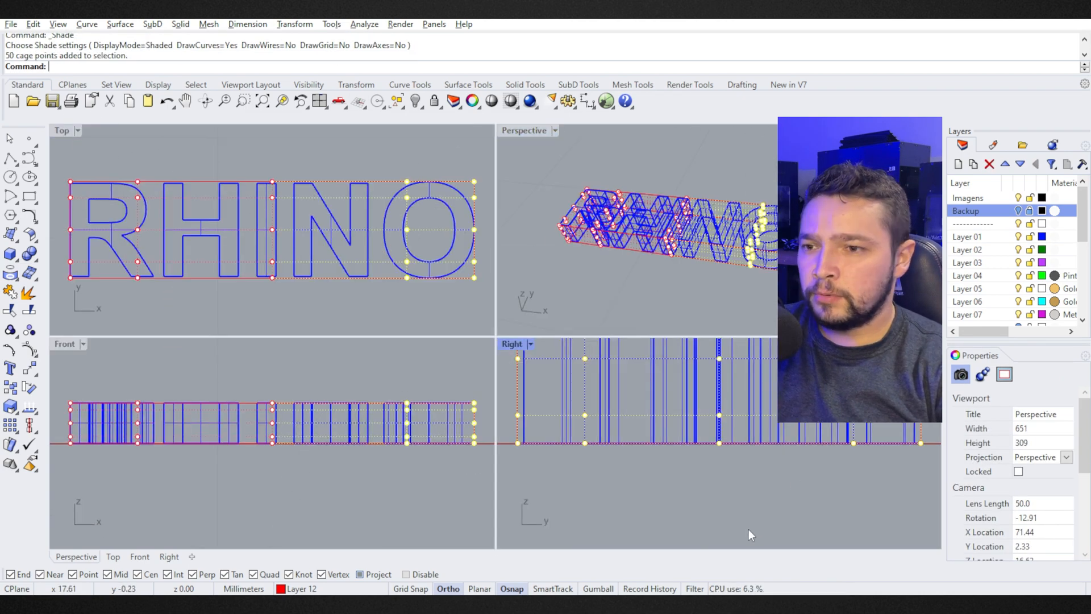
{"action": "scroll", "coordinate": [674, 477], "scroll_direction": "up", "scroll_amount": 4}
{"action": "left_click_drag", "start_coordinate": [758, 448], "coordinate": [932, 470]}
{"action": "scroll", "coordinate": [611, 459], "scroll_direction": "down", "scroll_amount": 2}
{"action": "type", "text": "r"}
{"action": "key", "text": "Return"}
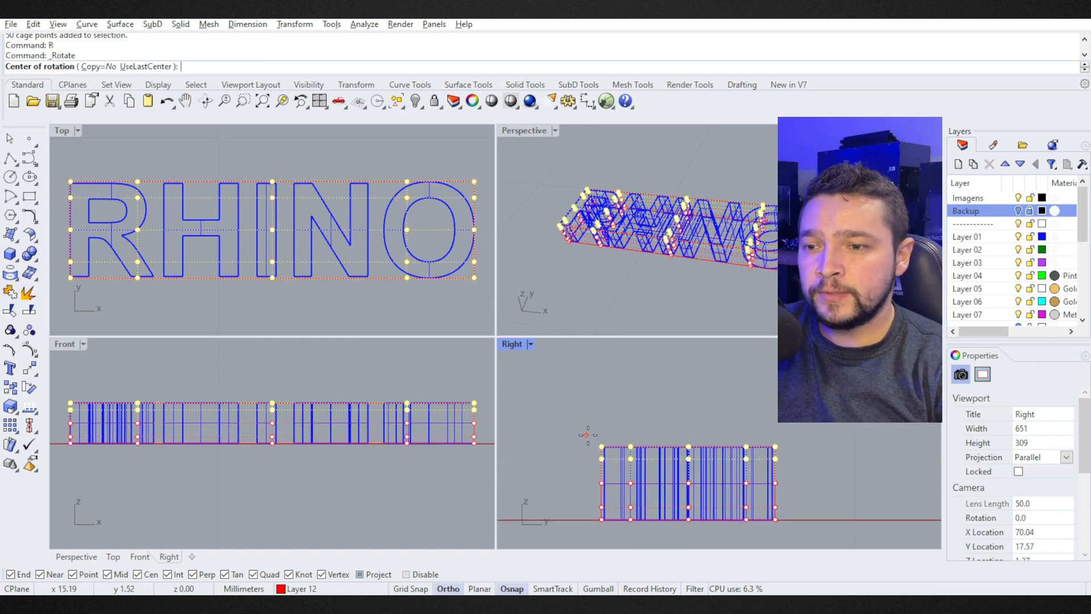
{"action": "left_click", "coordinate": [602, 446]}
{"action": "left_click", "coordinate": [800, 421], "text": "shift"}
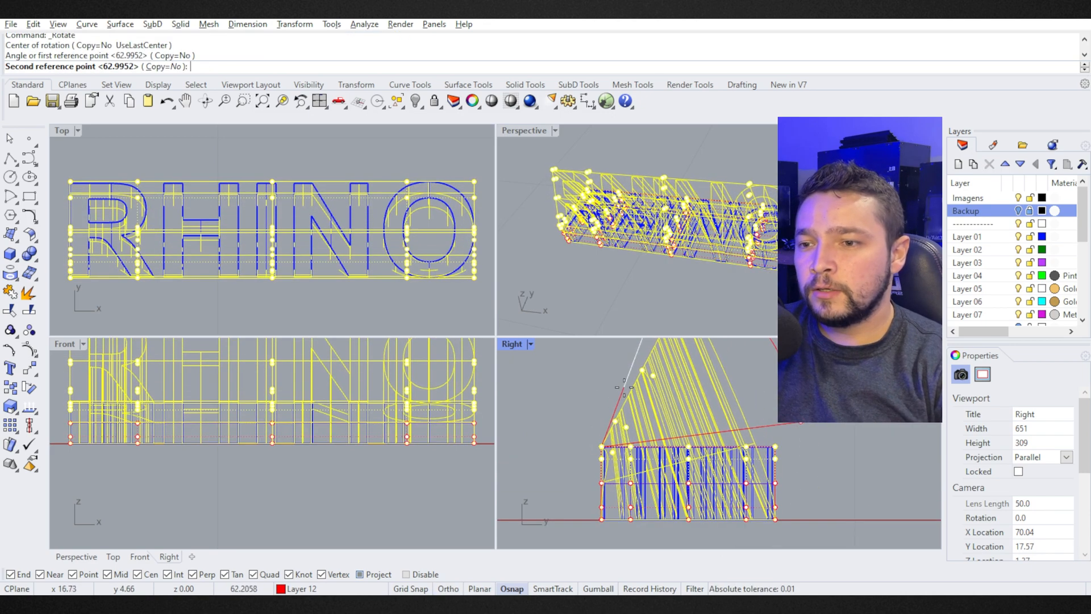
{"action": "left_click", "coordinate": [652, 386]}
Step: Enlarge the Perspective view and inspect the rotated letters shaded from several angles
{"action": "key", "text": "ctrl+shift+e"}
{"action": "double_click", "coordinate": [524, 130]}
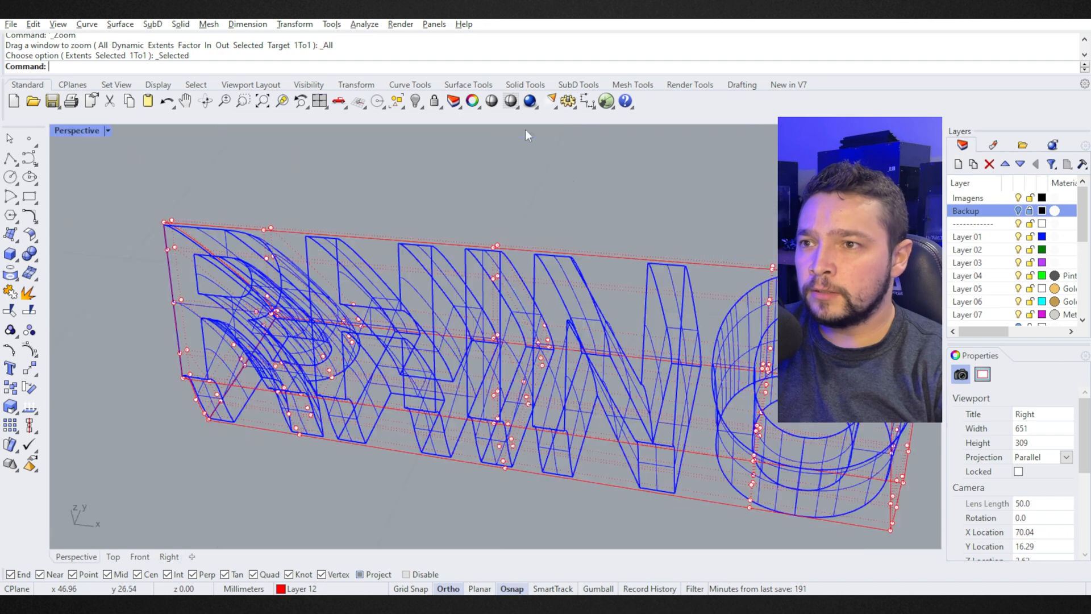
{"action": "key", "text": "ctrl+alt+s"}
{"action": "right_click_drag", "start_coordinate": [533, 270], "coordinate": [466, 273]}
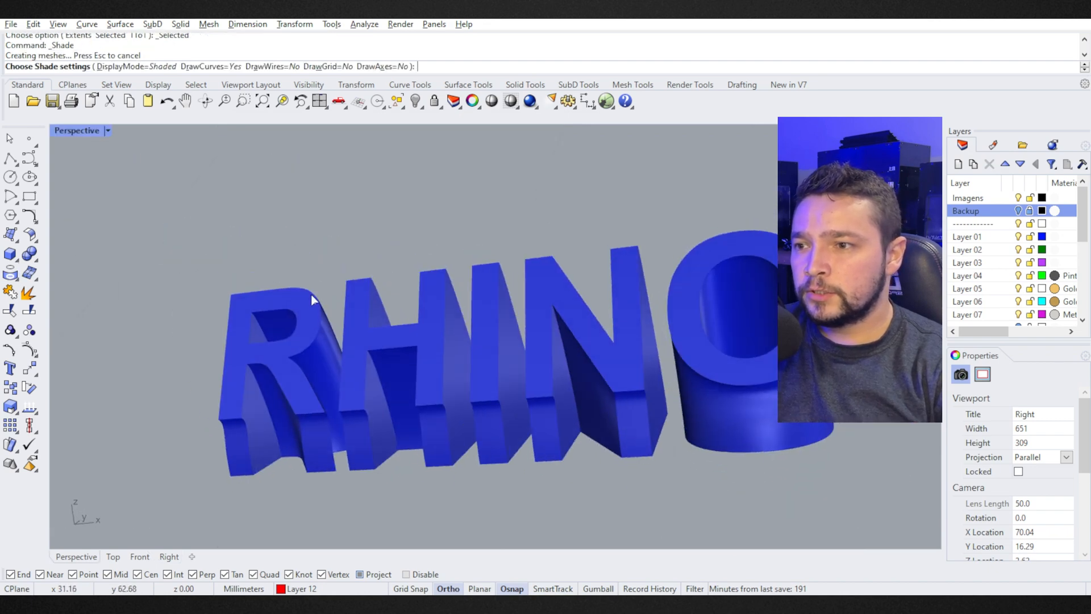
{"action": "right_click_drag", "start_coordinate": [312, 295], "coordinate": [500, 337]}
{"action": "key", "text": "Escape"}
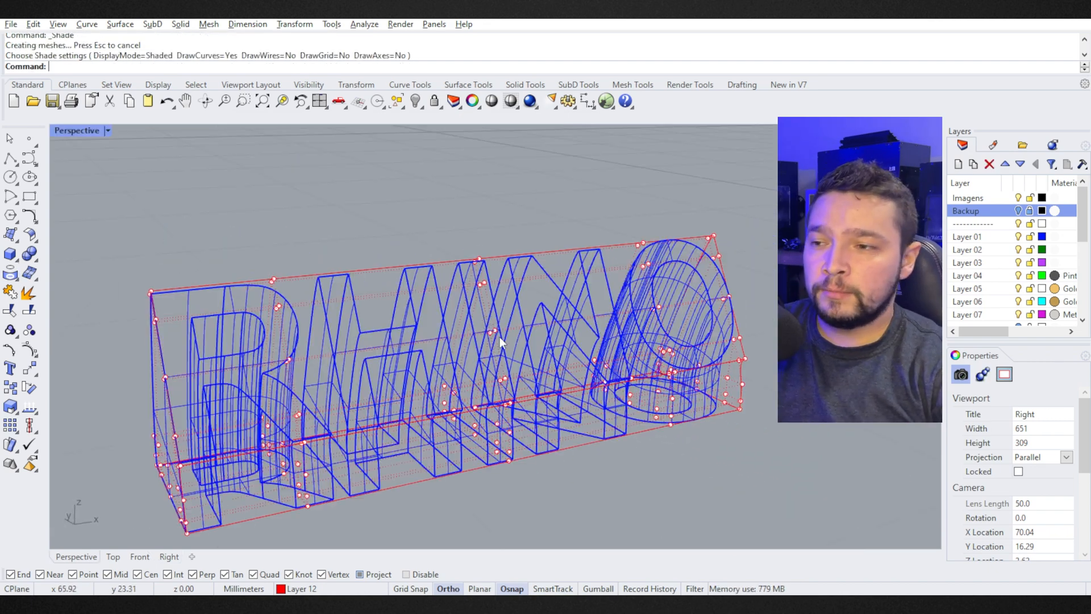
Step: Undo the rotation and move the upper points of the cage's three inner columns straight up in the Front view
{"action": "key", "text": "ctrl+z"}
{"action": "double_click", "coordinate": [77, 131]}
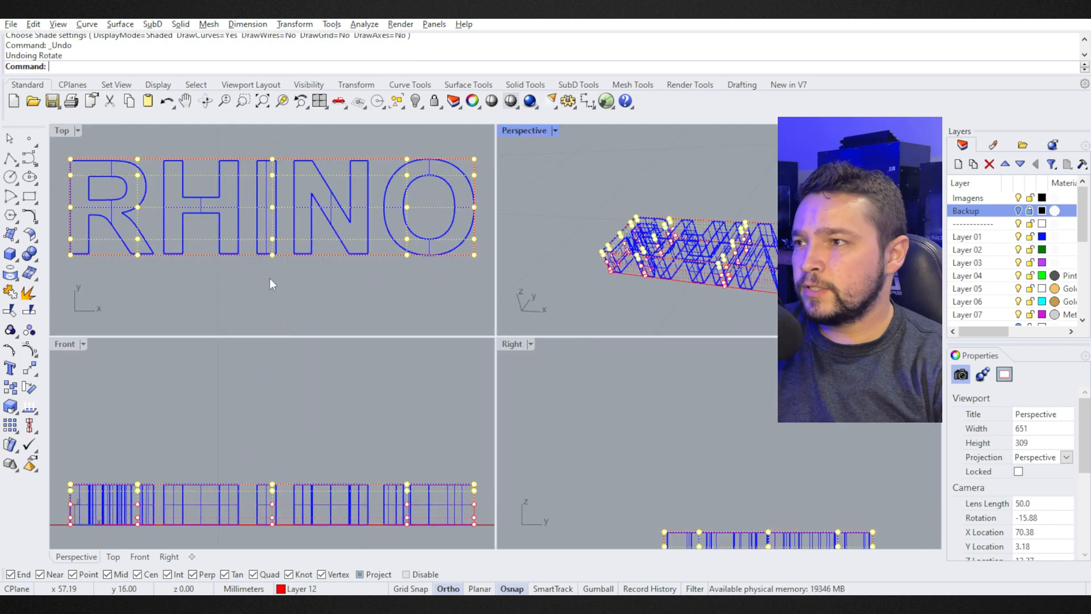
{"action": "left_click_drag", "start_coordinate": [139, 444], "coordinate": [343, 511]}
{"action": "left_click_drag", "start_coordinate": [414, 513], "coordinate": [414, 513]}
{"action": "type", "text": "m"}
{"action": "key", "text": "Return"}
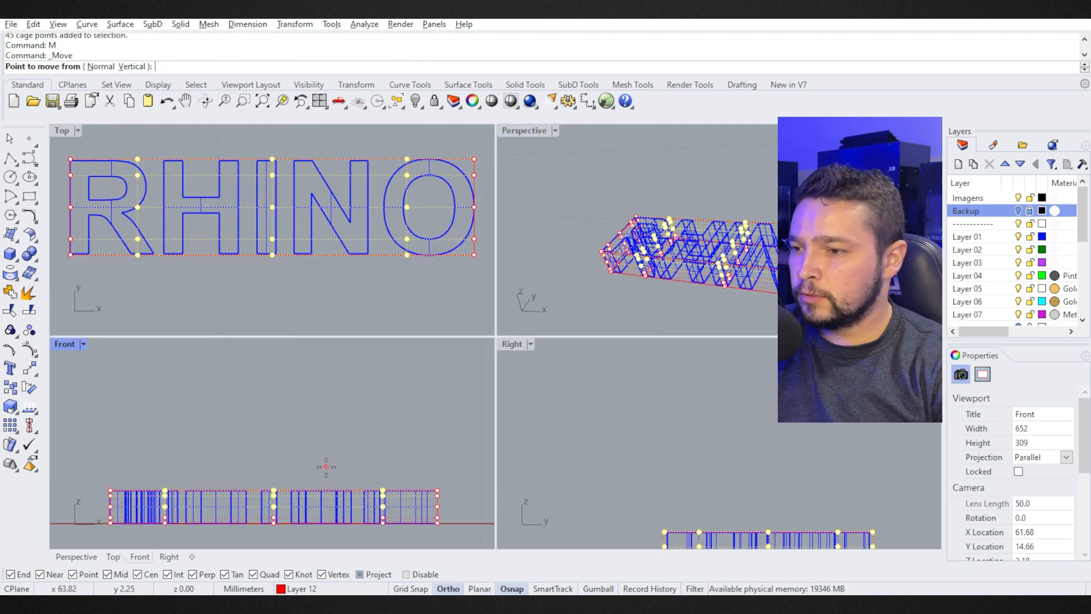
{"action": "left_click", "coordinate": [323, 466]}
{"action": "left_click", "coordinate": [323, 435]}
Step: Shade the arched letters in Perspective to check them and undo the cage point move
{"action": "key", "text": "ctrl+alt+s"}
{"action": "mouse_move", "coordinate": [761, 216]}
{"action": "right_mouse_down"}
{"action": "mouse_move", "coordinate": [710, 220]}
{"action": "mouse_move", "coordinate": [716, 269]}
{"action": "mouse_move", "coordinate": [733, 227]}
{"action": "mouse_move", "coordinate": [763, 254]}
{"action": "mouse_move", "coordinate": [768, 195]}
{"action": "right_mouse_up"}
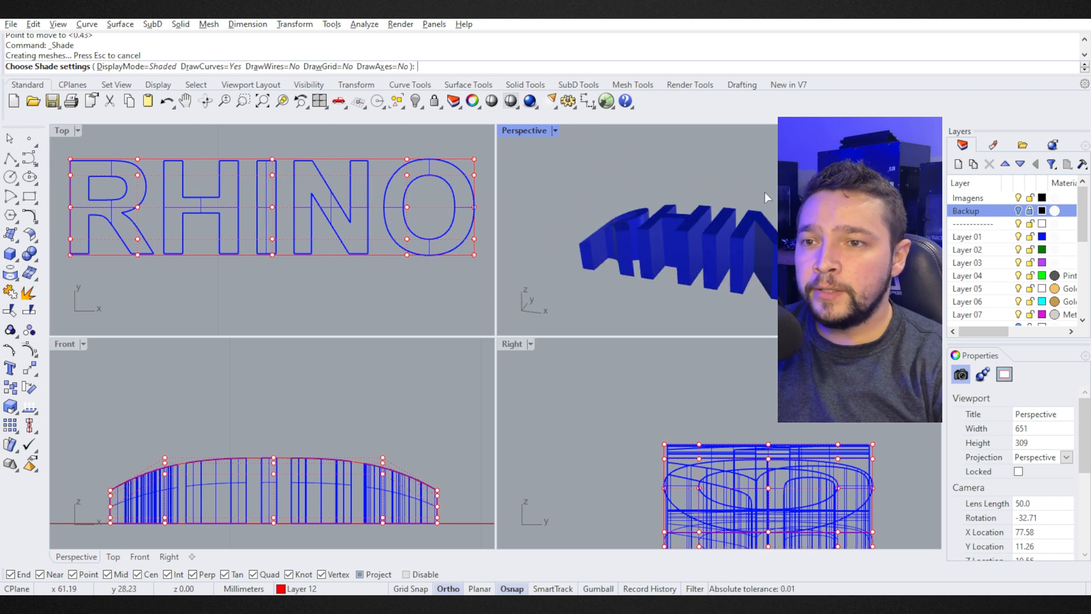
{"action": "key", "text": "Escape"}
{"action": "key", "text": "ctrl+z"}
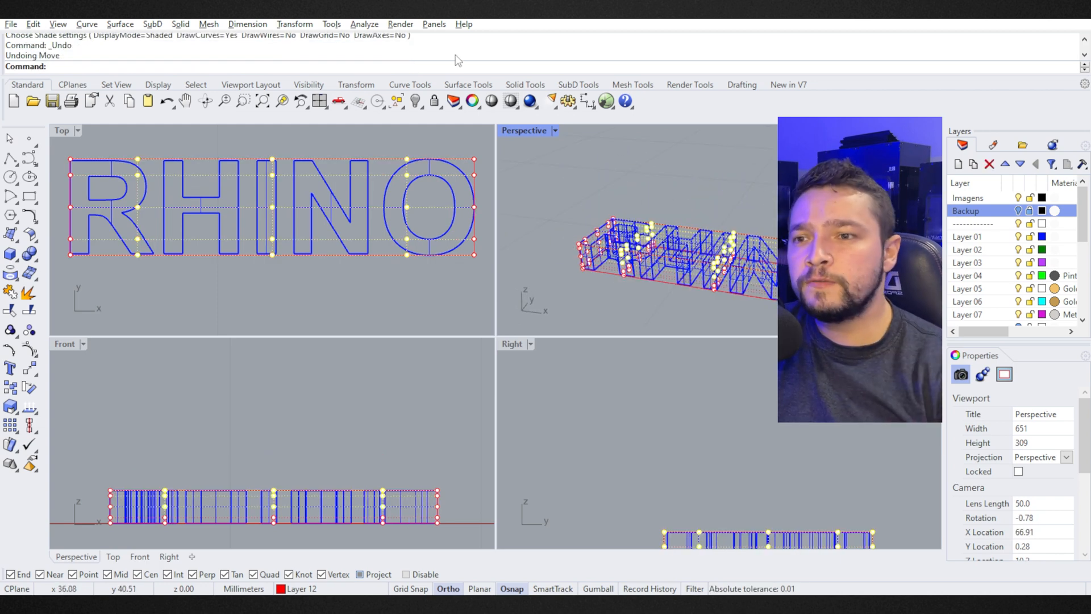
Step: Turn off the cage's control points and delete the bounding-box cage around the letters
{"action": "key", "text": "Escape"}
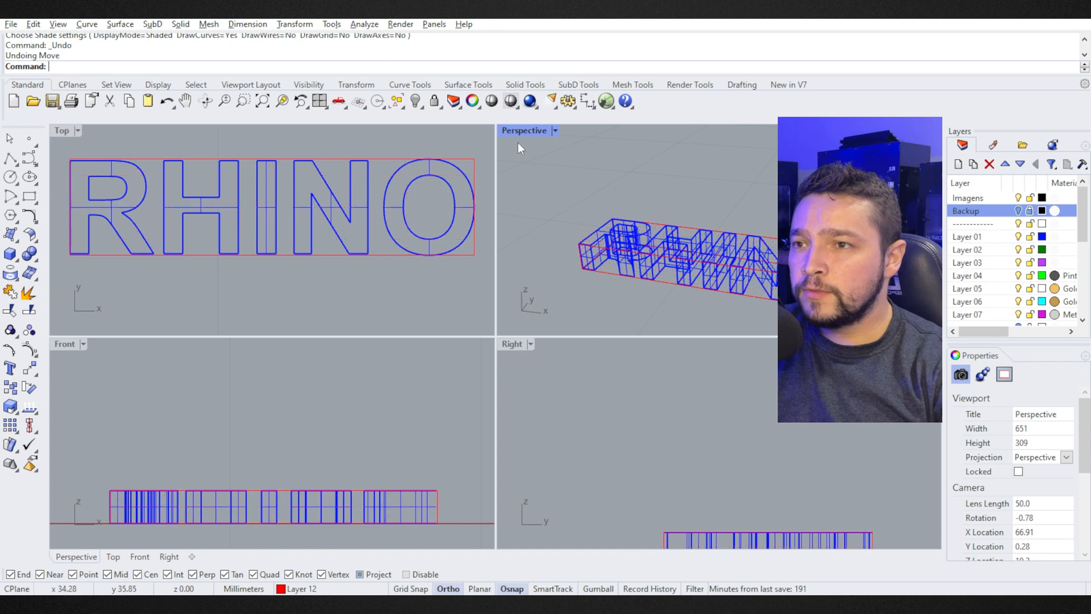
{"action": "key", "text": "ctrl+m"}
{"action": "left_click", "coordinate": [652, 491]}
{"action": "key", "text": "Delete"}
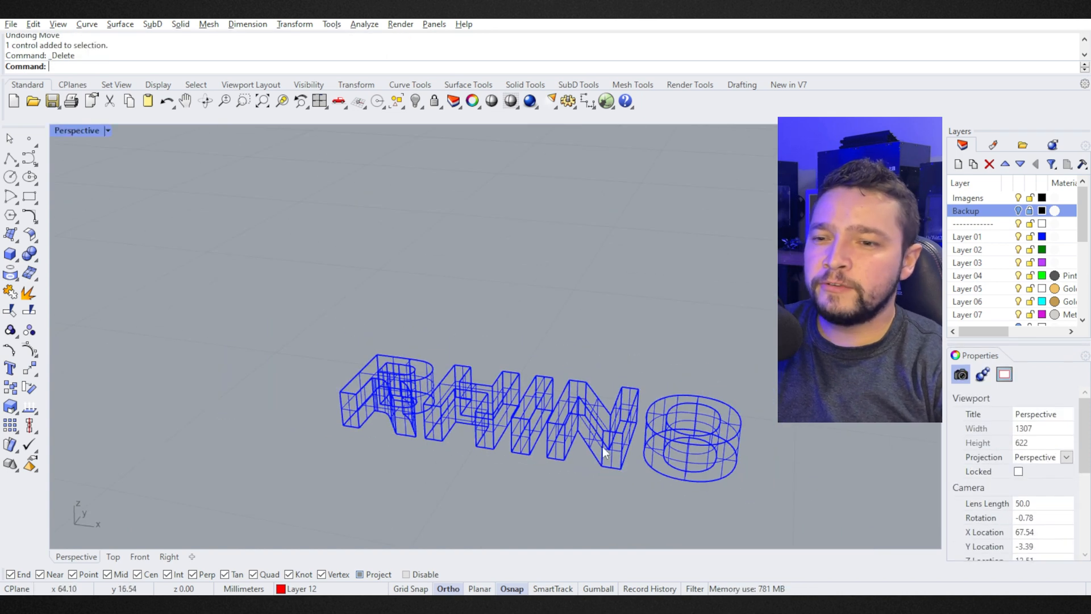
Step: Start CageEdit on the five RHINO letters with Rectangle as the control object
{"action": "right_click_drag", "start_coordinate": [596, 423], "coordinate": [643, 452]}
{"action": "left_click_drag", "start_coordinate": [776, 454], "coordinate": [234, 279]}
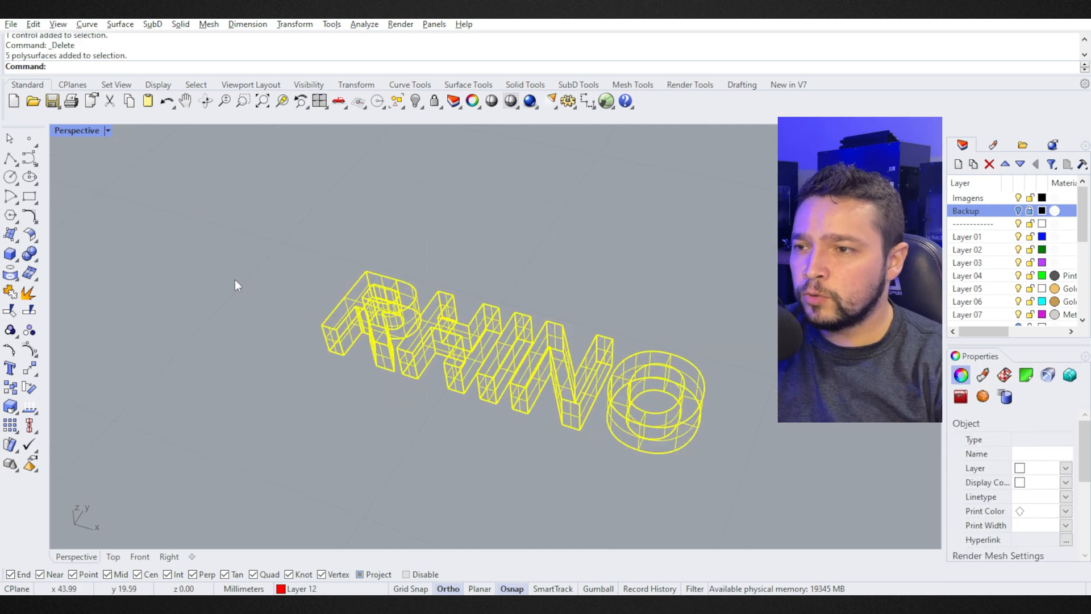
{"action": "right_click_drag", "start_coordinate": [349, 378], "coordinate": [297, 332]}
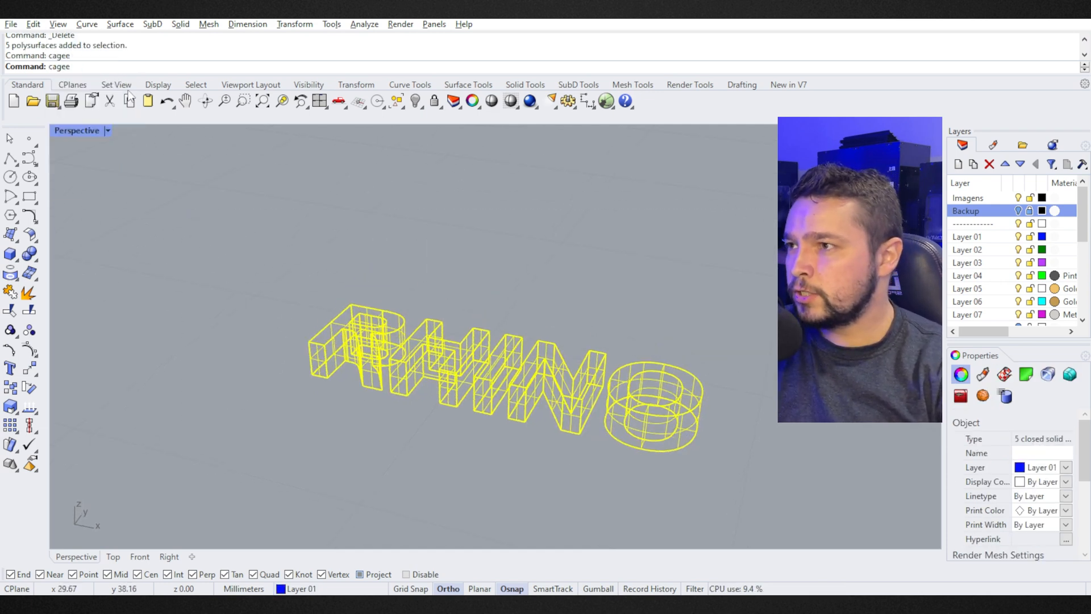
{"action": "key", "text": "Return"}
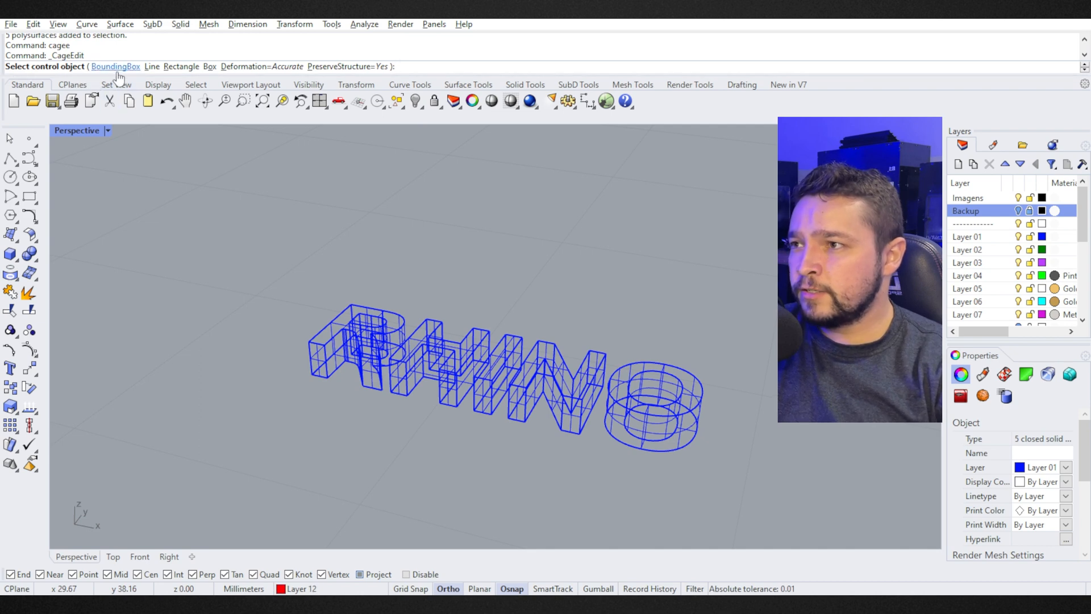
{"action": "left_click", "coordinate": [181, 67]}
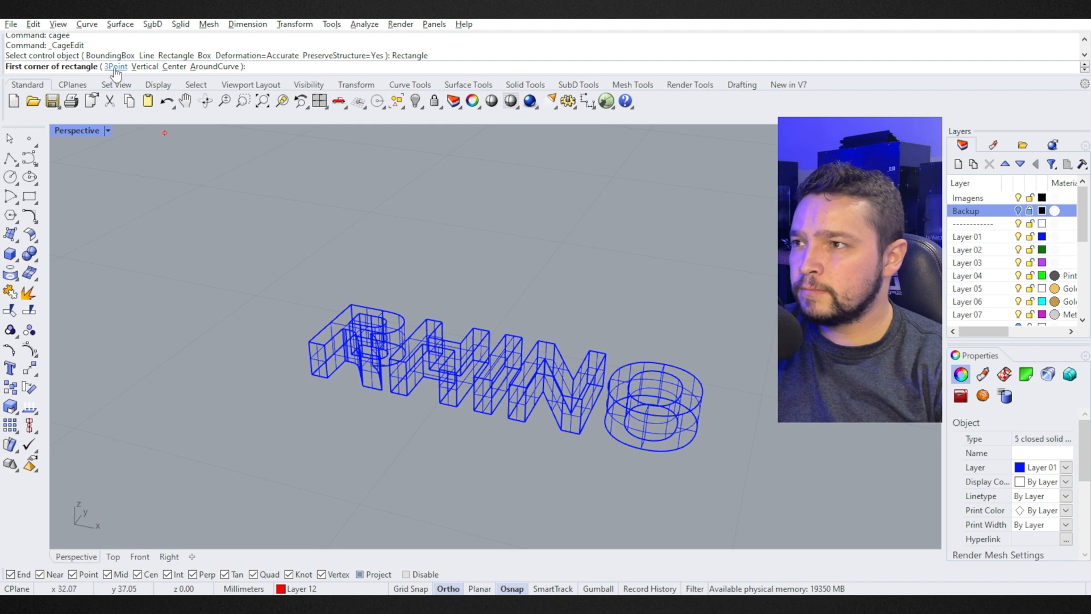
Step: Draw the control rectangle from the R's lower front corner past the letters' back, accepting 4 by 4 points, degree 3 and Global
{"action": "left_click", "coordinate": [312, 375]}
{"action": "scroll", "coordinate": [394, 427], "scroll_direction": "up", "scroll_amount": 4}
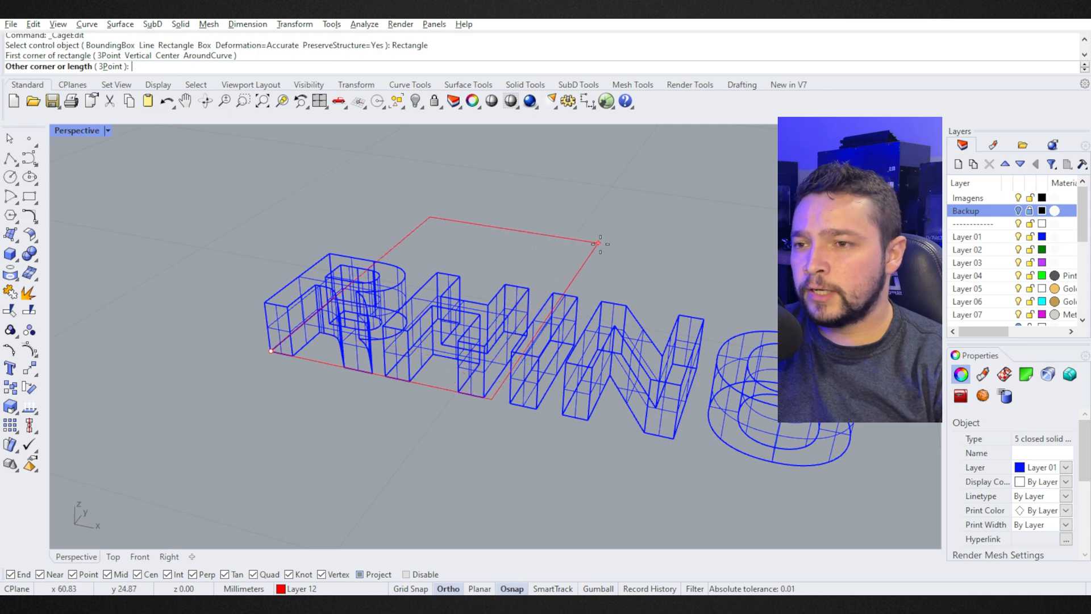
{"action": "left_click", "coordinate": [610, 261]}
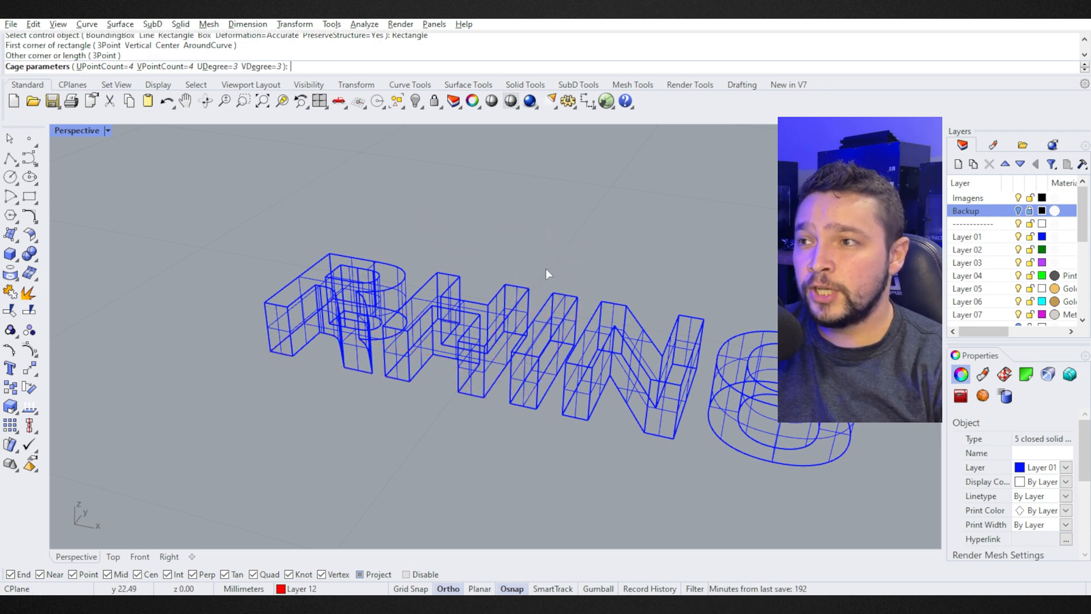
{"action": "right_click", "coordinate": [404, 193]}
{"action": "right_click", "coordinate": [493, 227]}
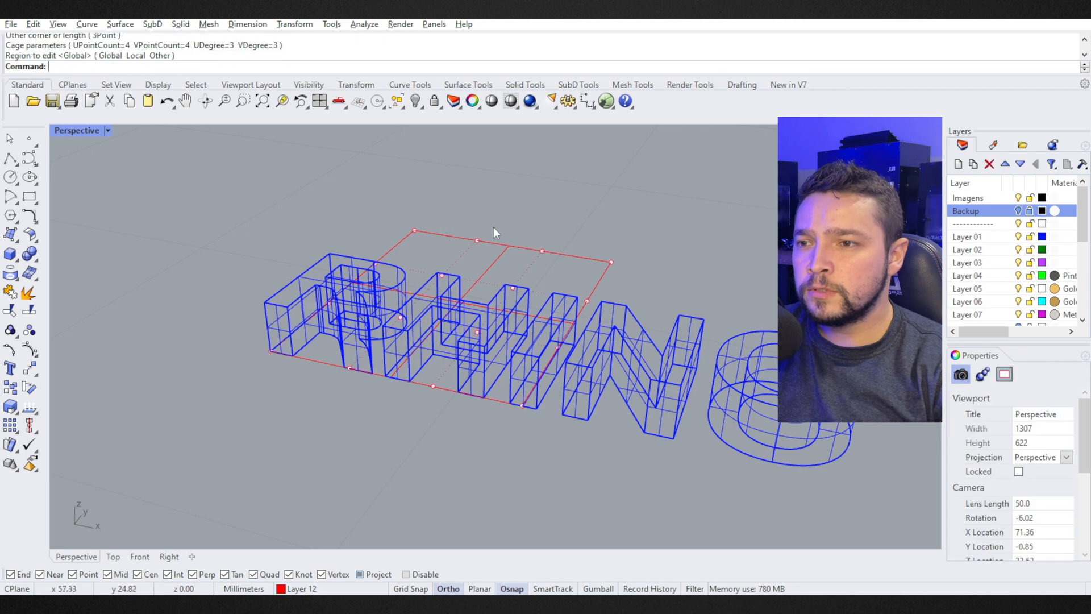
Step: Move the control rectangle's three back points on the R side outward and the opposite side's two back points inward
{"action": "right_click_drag", "start_coordinate": [493, 227], "coordinate": [595, 211]}
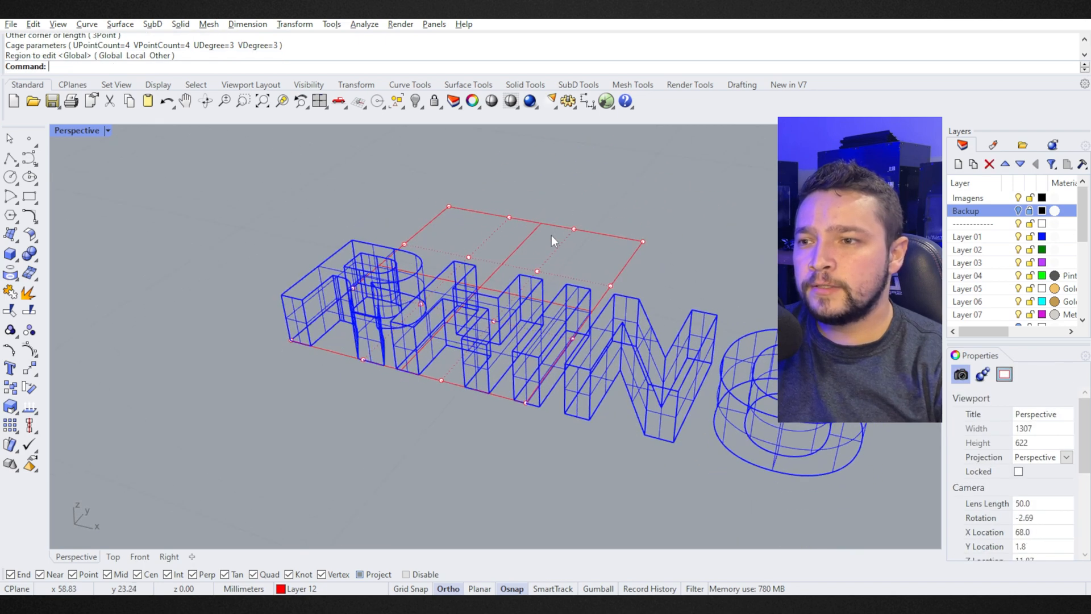
{"action": "right_click_drag", "start_coordinate": [581, 249], "coordinate": [206, 176]}
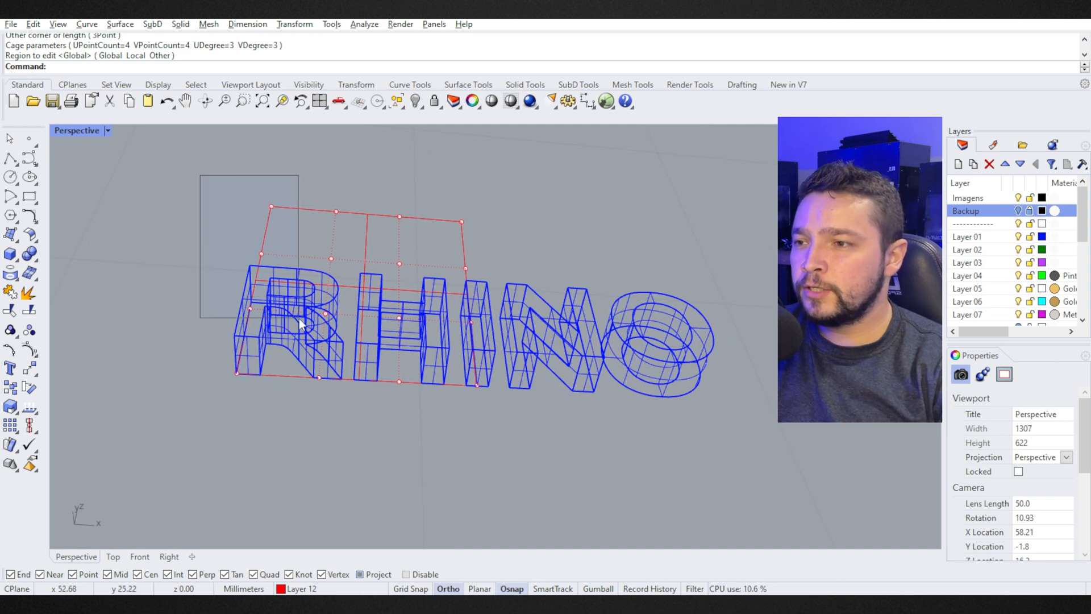
{"action": "left_click_drag", "start_coordinate": [299, 317], "coordinate": [296, 318]}
{"action": "type", "text": "m"}
{"action": "key", "text": "Return"}
{"action": "left_click", "coordinate": [384, 155]}
{"action": "left_click", "coordinate": [324, 151]}
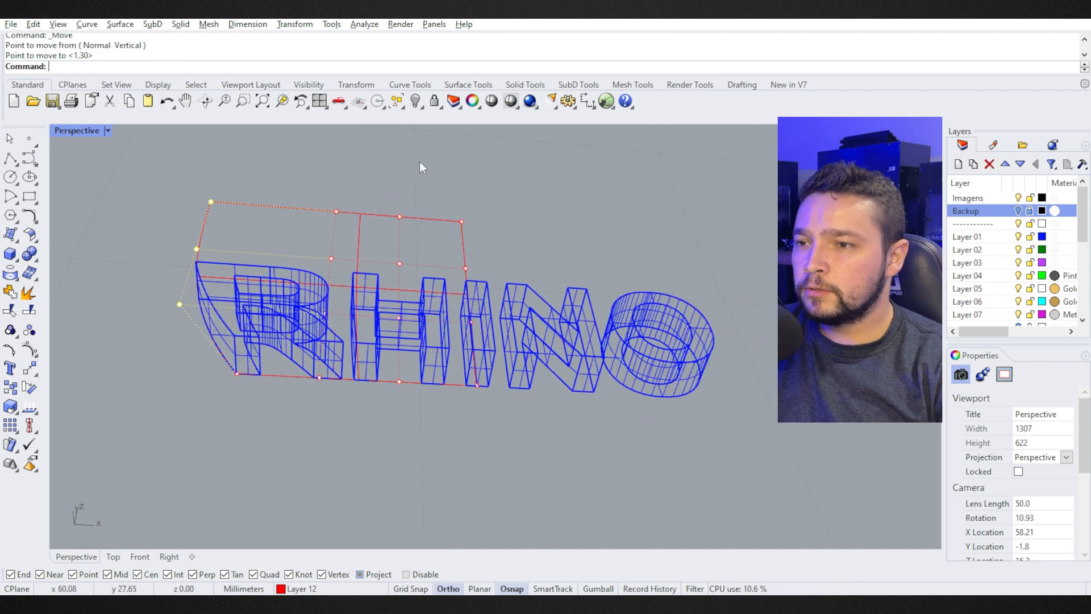
{"action": "left_click", "coordinate": [569, 200]}
{"action": "left_click", "coordinate": [549, 194]}
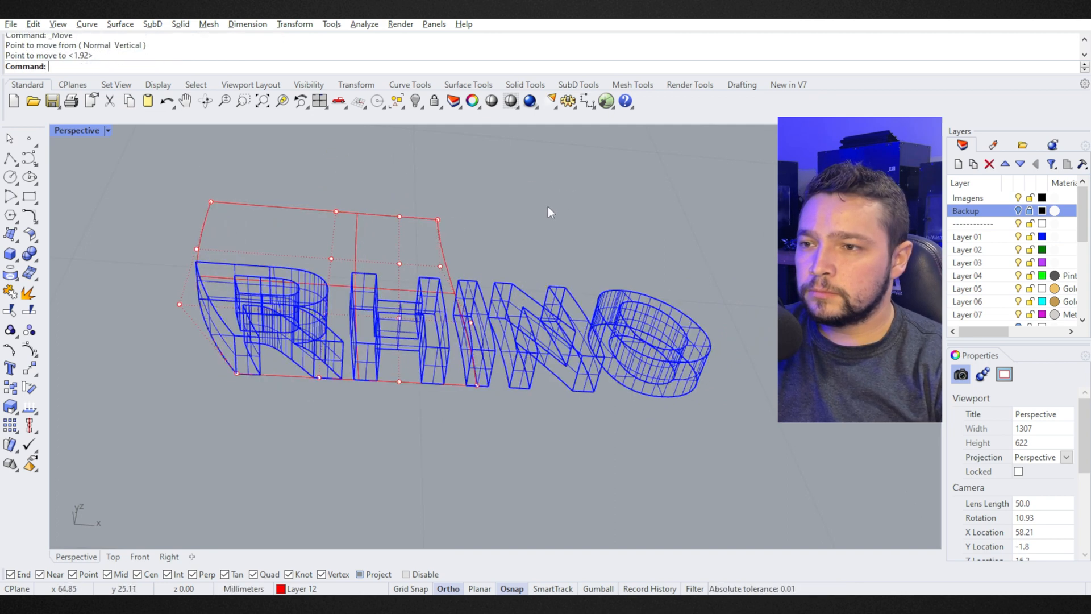
Step: Check the deformed letters shaded and undo the point moves, the rectangular CageEdit and the accidental drag of the letters
{"action": "right_click_drag", "start_coordinate": [475, 228], "coordinate": [455, 180]}
{"action": "key", "text": "ctrl+alt+s"}
{"action": "mouse_move", "coordinate": [597, 268]}
{"action": "right_mouse_down"}
{"action": "mouse_move", "coordinate": [439, 317]}
{"action": "mouse_move", "coordinate": [651, 283]}
{"action": "mouse_move", "coordinate": [514, 441]}
{"action": "mouse_move", "coordinate": [611, 267]}
{"action": "mouse_move", "coordinate": [599, 342]}
{"action": "mouse_move", "coordinate": [605, 315]}
{"action": "right_mouse_up"}
{"action": "left_click", "coordinate": [499, 189]}
{"action": "key", "text": "Delete"}
{"action": "key", "text": "ctrl+z"}
{"action": "key", "text": "ctrl+z"}
{"action": "key", "text": "ctrl+z"}
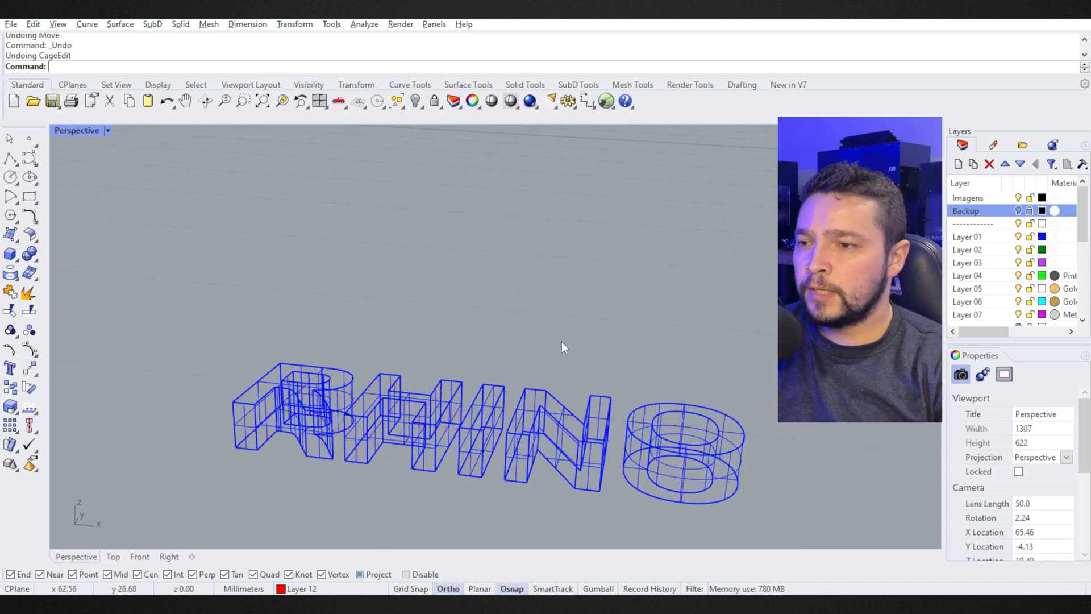
{"action": "left_click_drag", "start_coordinate": [730, 420], "coordinate": [745, 423]}
{"action": "key", "text": "ctrl+z"}
{"action": "left_click_drag", "start_coordinate": [813, 453], "coordinate": [127, 159]}
{"action": "double_click", "coordinate": [90, 130]}
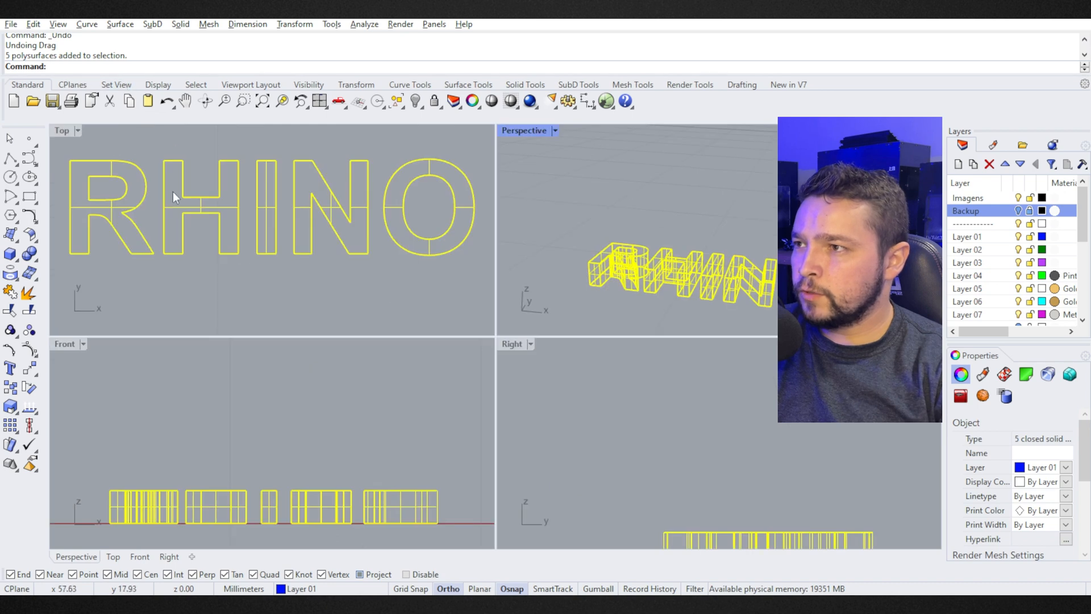
{"action": "key", "text": "Escape"}
{"action": "double_click", "coordinate": [529, 130]}
{"action": "left_click_drag", "start_coordinate": [200, 291], "coordinate": [756, 493]}
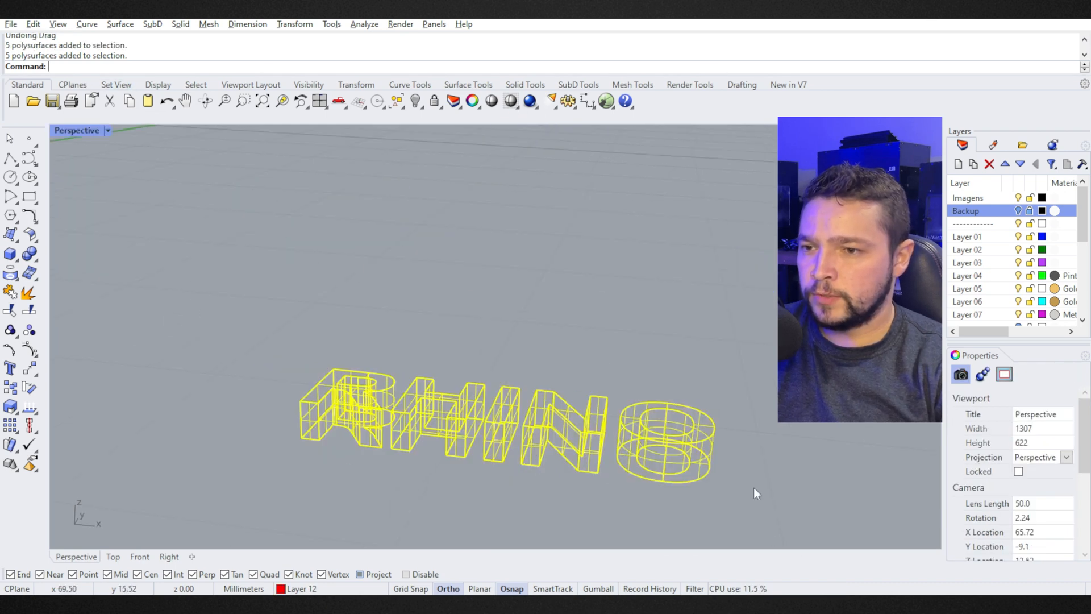
{"action": "right_click_drag", "start_coordinate": [756, 492], "coordinate": [648, 442]}
{"action": "type", "text": "Ca"}
{"action": "key", "text": "Return"}
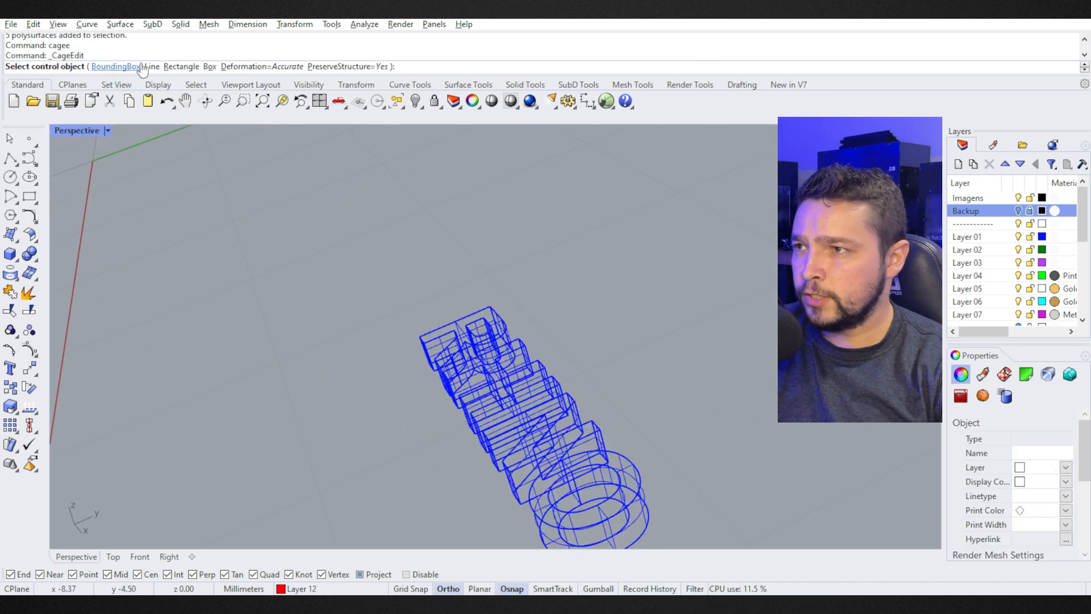
{"action": "key", "text": "Escape"}
{"action": "right_click_drag", "start_coordinate": [626, 409], "coordinate": [761, 343]}
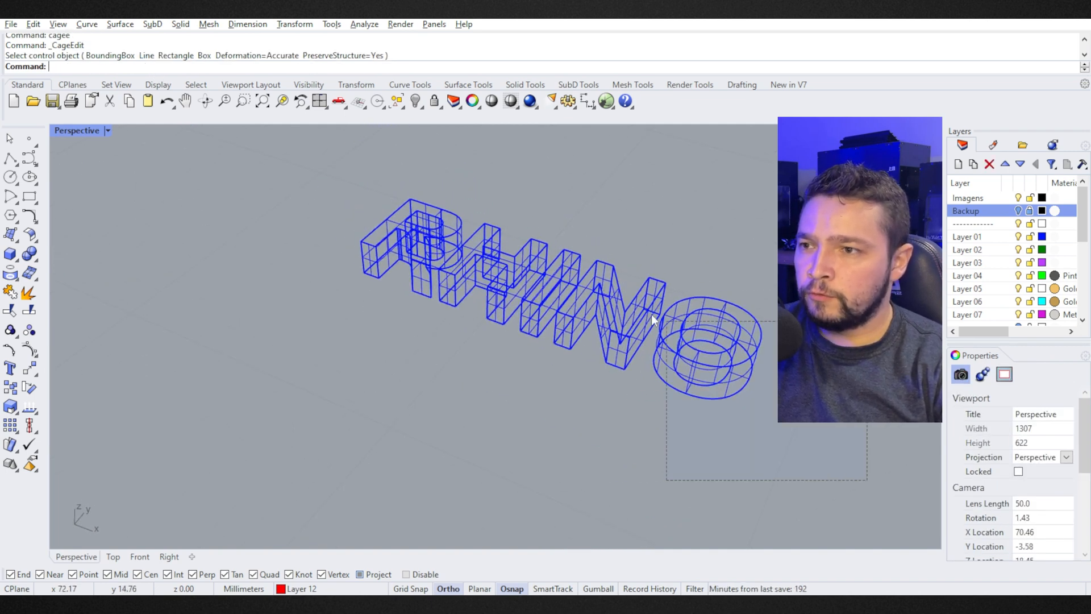
{"action": "left_click_drag", "start_coordinate": [654, 320], "coordinate": [395, 190]}
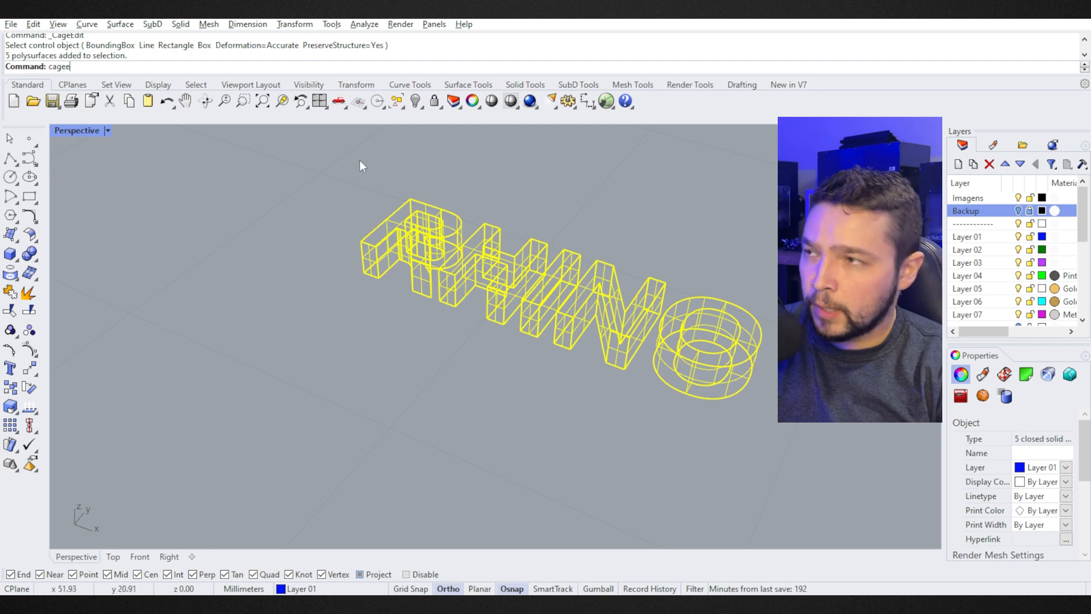
{"action": "key", "text": "Return"}
{"action": "left_click", "coordinate": [120, 67]}
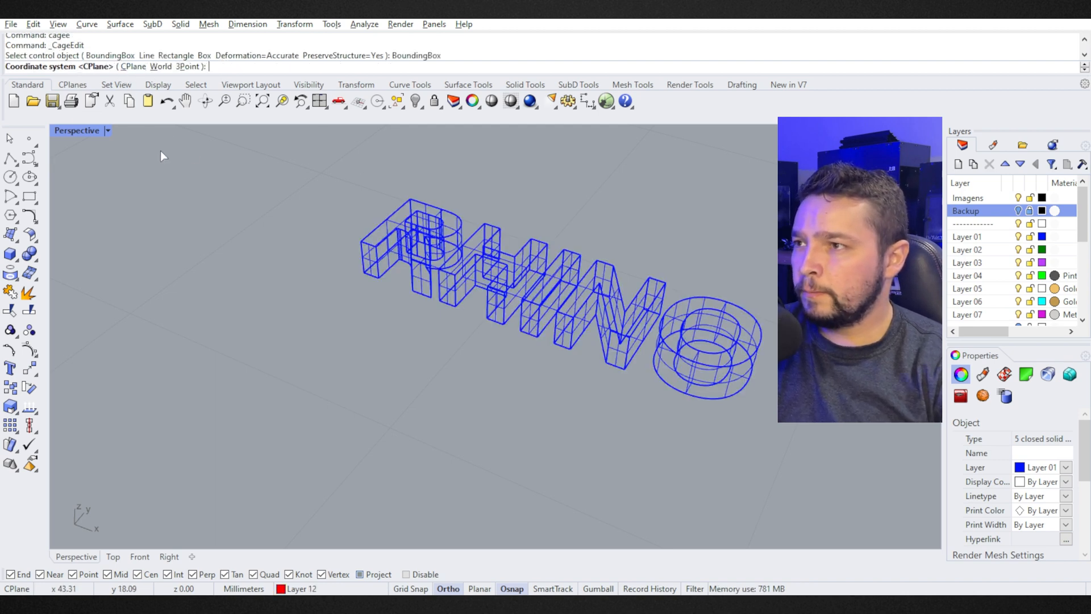
{"action": "key", "text": "Escape"}
Step: Start CageEdit on the five RHINO letters with Line as the control object
{"action": "left_click_drag", "start_coordinate": [725, 451], "coordinate": [209, 207]}
{"action": "type", "text": "Ca"}
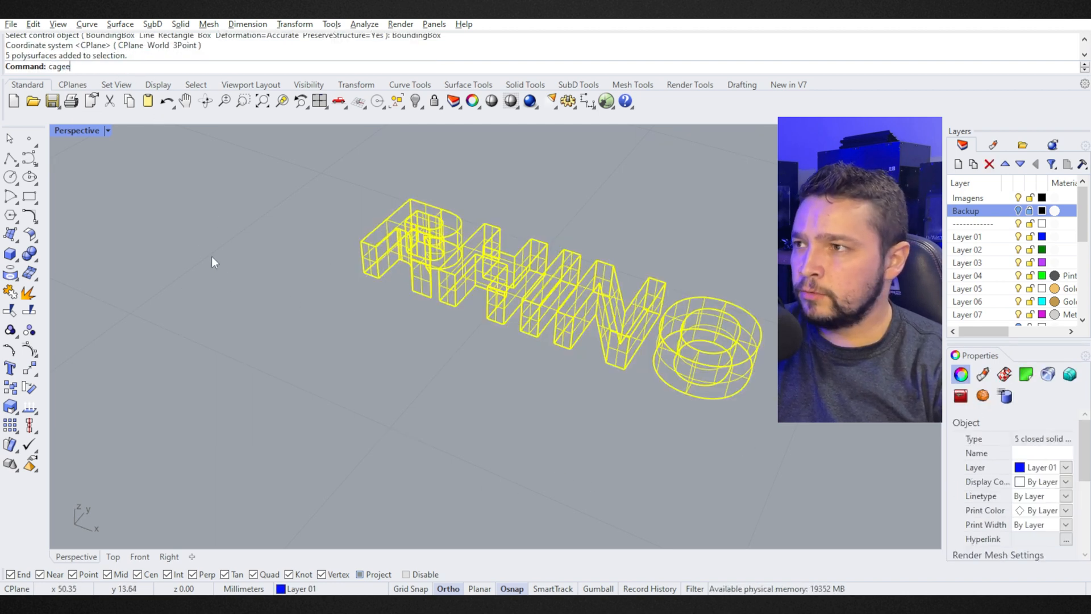
{"action": "type", "text": "gee"}
{"action": "key", "text": "Return"}
{"action": "left_click", "coordinate": [153, 66]}
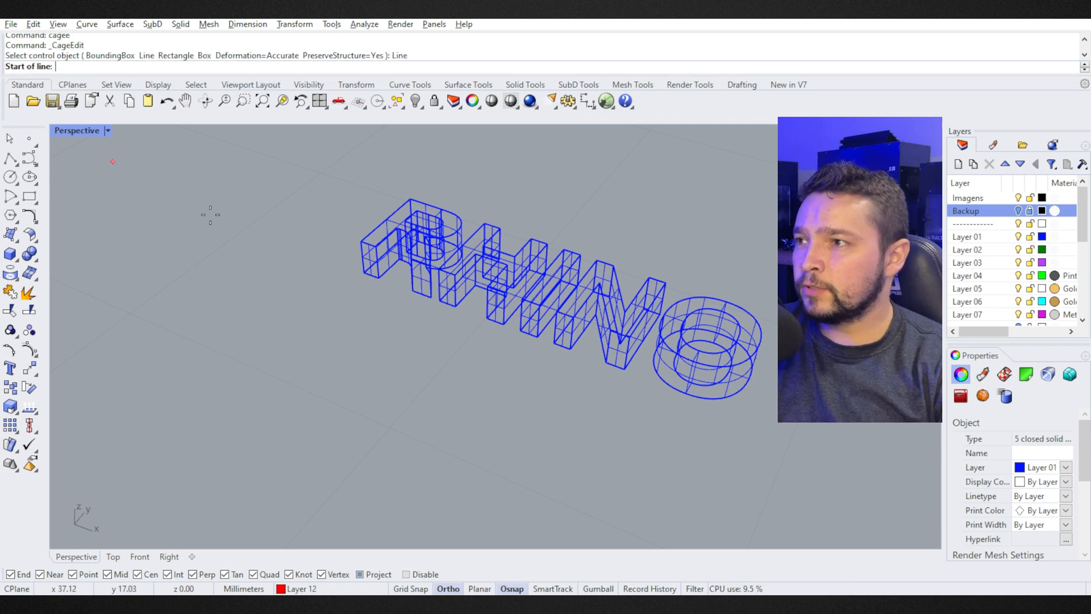
Step: Draw the control line from the R's lower front corner past the O, accepting 4 points, degree 3 and the Global region
{"action": "left_click", "coordinate": [363, 275]}
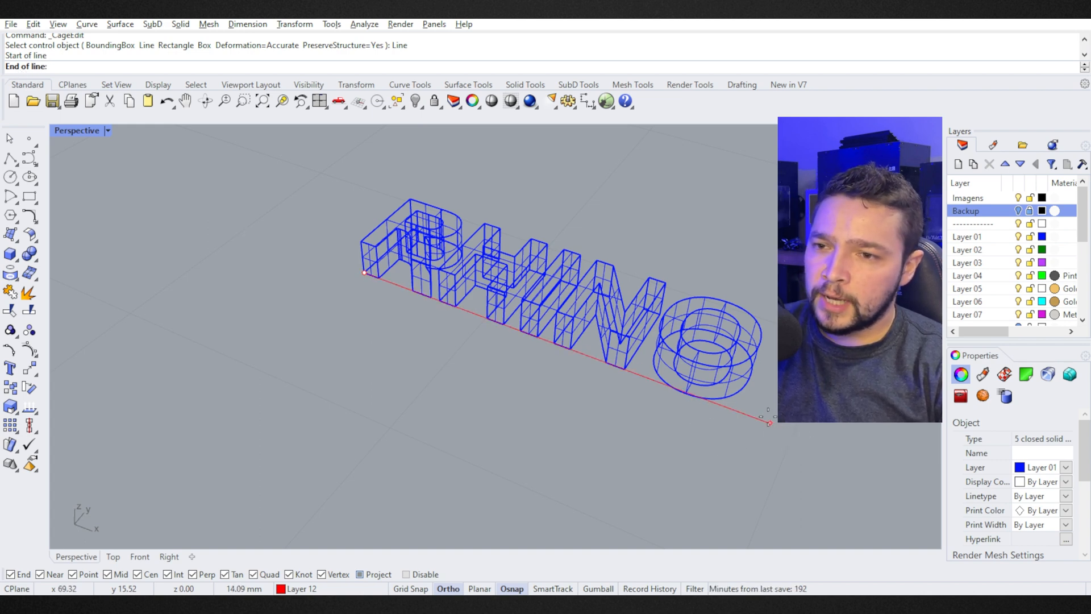
{"action": "left_click", "coordinate": [740, 413]}
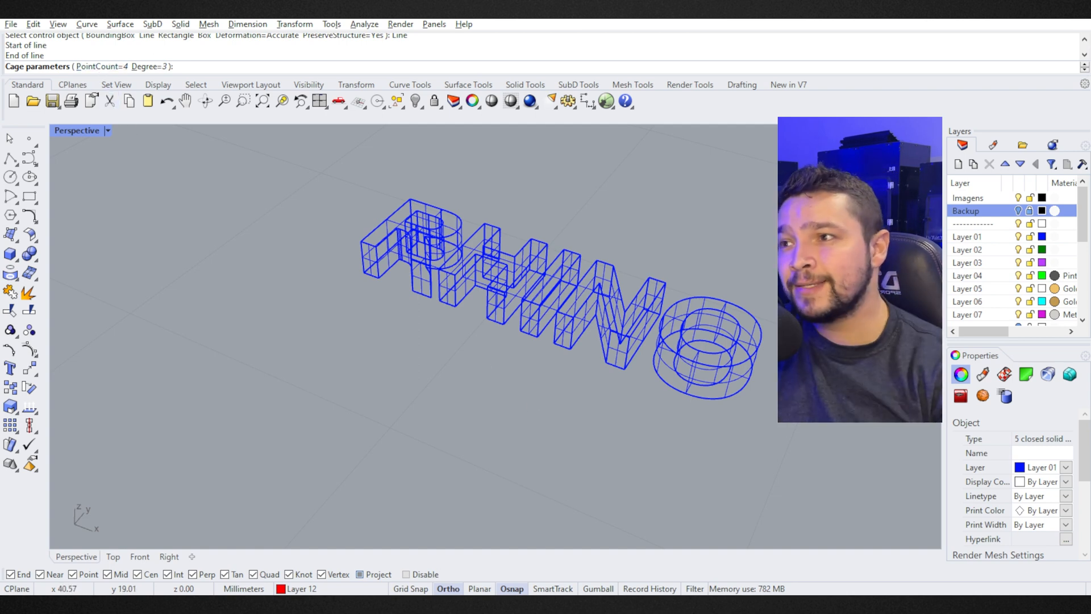
{"action": "key", "text": "Return"}
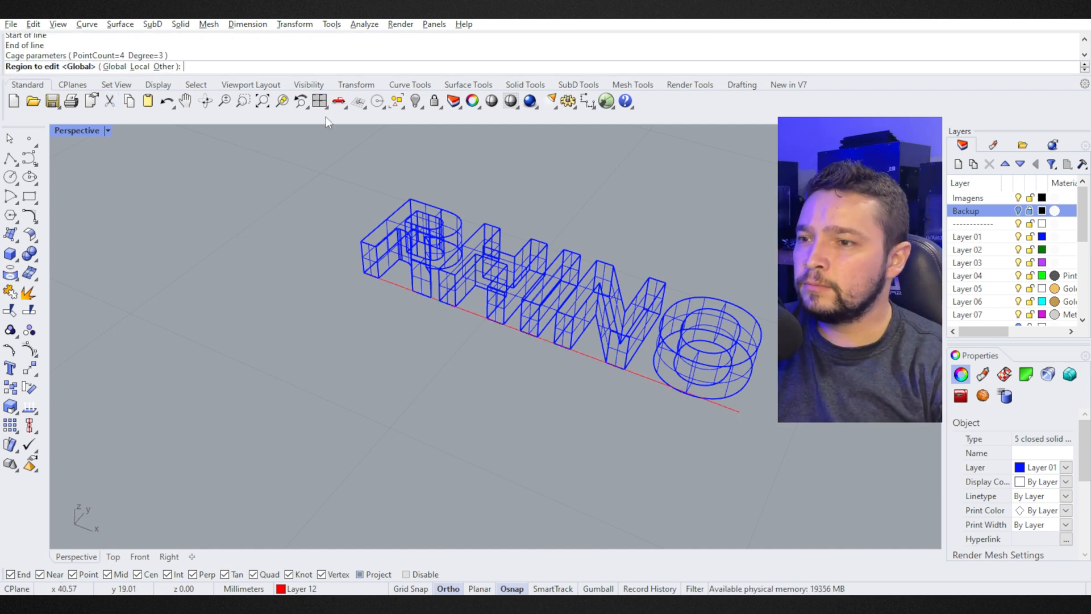
{"action": "left_click", "coordinate": [114, 66]}
Step: Move the control line's second point from the R end straight forward, away from the letters' base
{"action": "scroll", "coordinate": [568, 346], "scroll_direction": "up", "scroll_amount": 5}
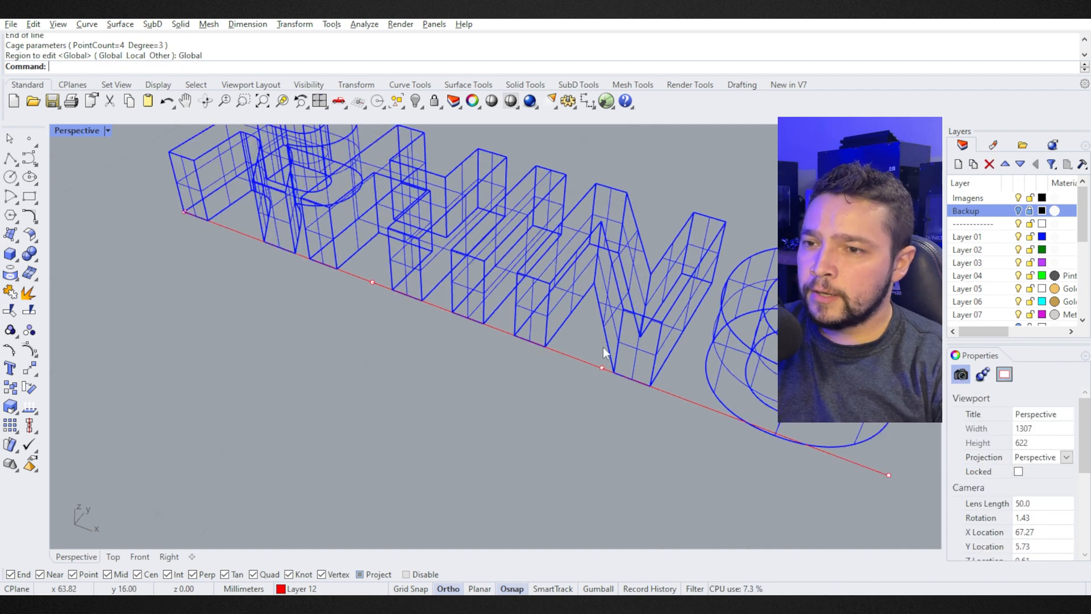
{"action": "right_click_drag", "start_coordinate": [602, 347], "coordinate": [220, 266]}
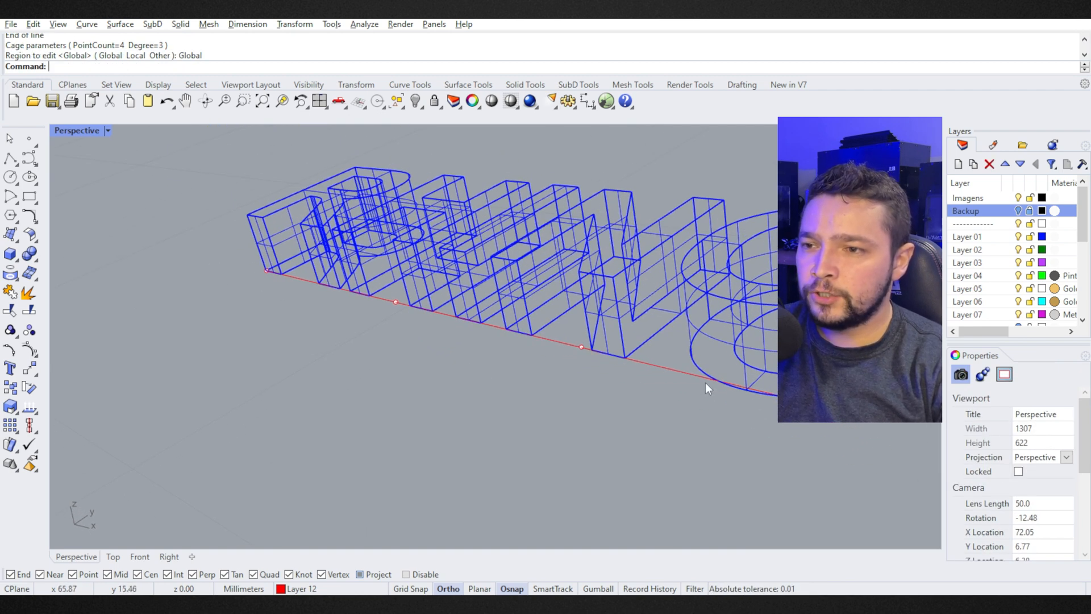
{"action": "right_click_drag", "start_coordinate": [886, 423], "coordinate": [364, 319]}
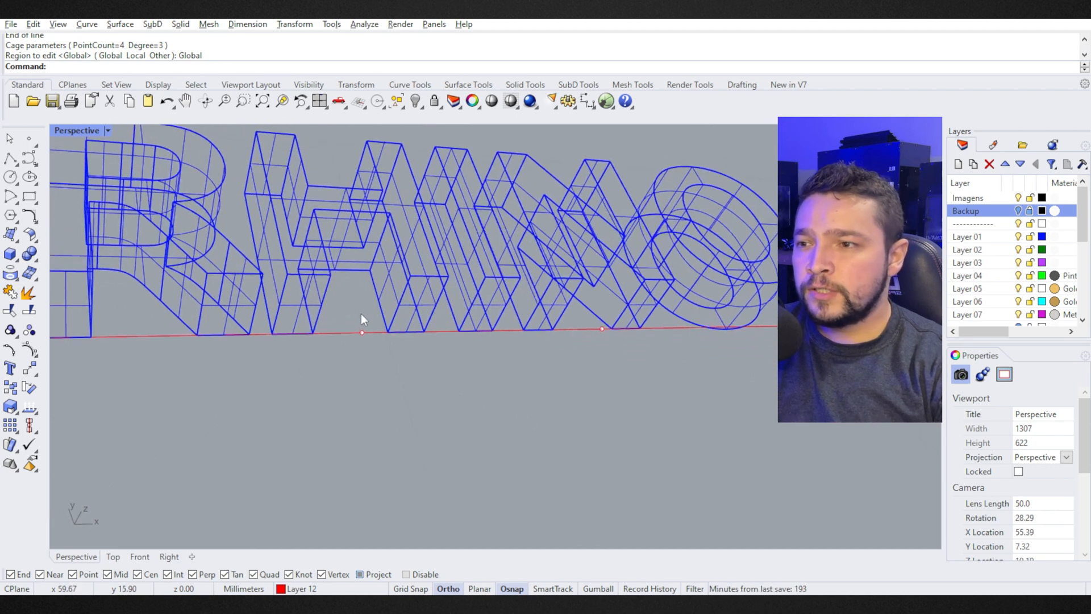
{"action": "left_click_drag", "start_coordinate": [382, 360], "coordinate": [383, 360]}
{"action": "right_click_drag", "start_coordinate": [383, 360], "coordinate": [699, 369]}
{"action": "type", "text": "m"}
{"action": "key", "text": "Return"}
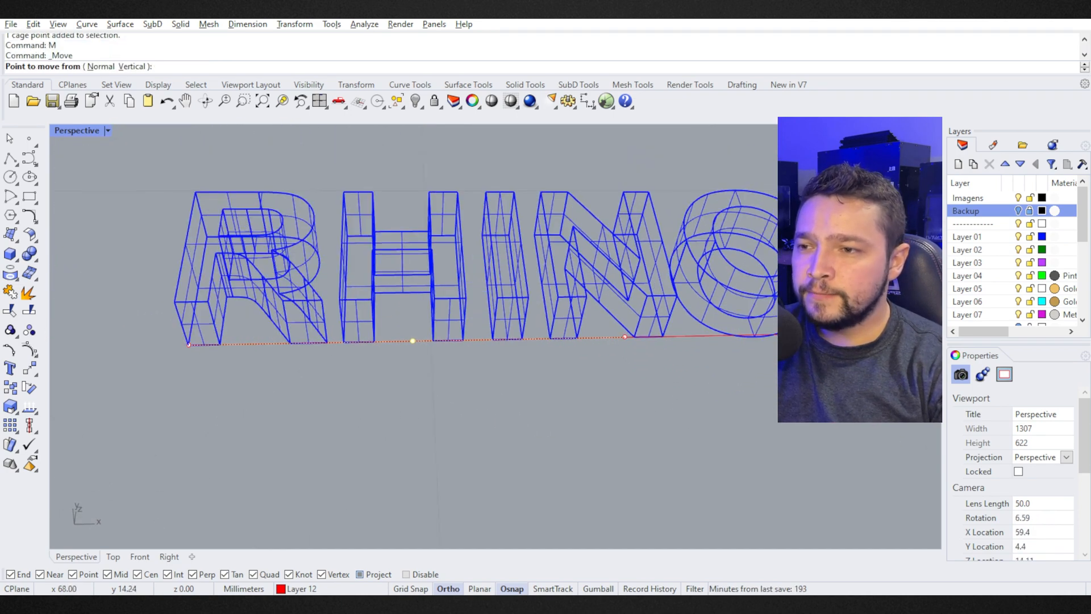
{"action": "left_click", "coordinate": [412, 341]}
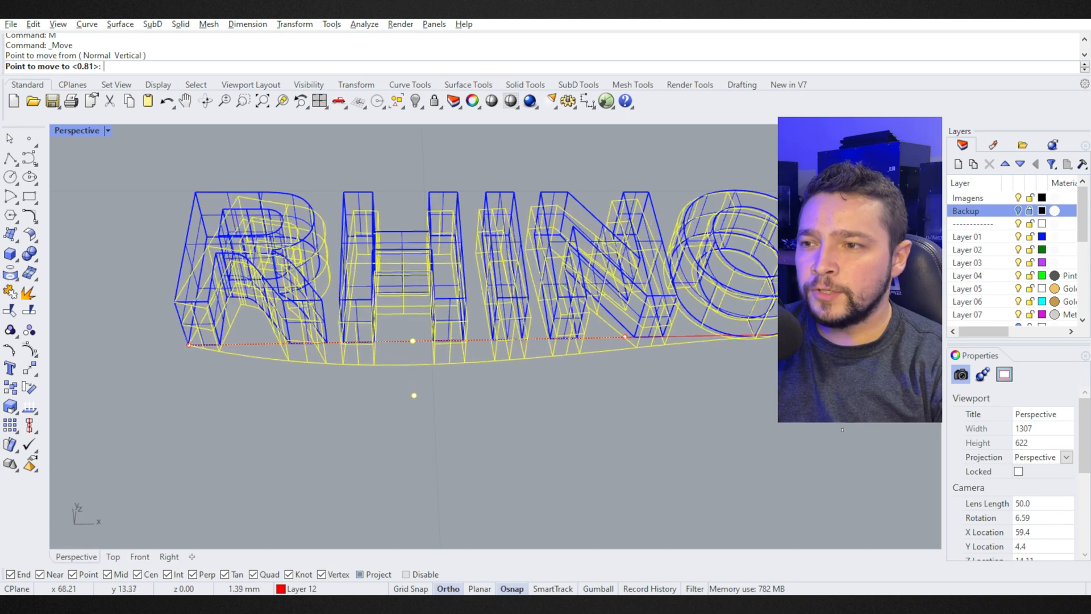
{"action": "left_click", "coordinate": [857, 454]}
Step: Check the line-deformed letters in shaded display and return to wireframe
{"action": "type", "text": "s"}
{"action": "key", "text": "Return"}
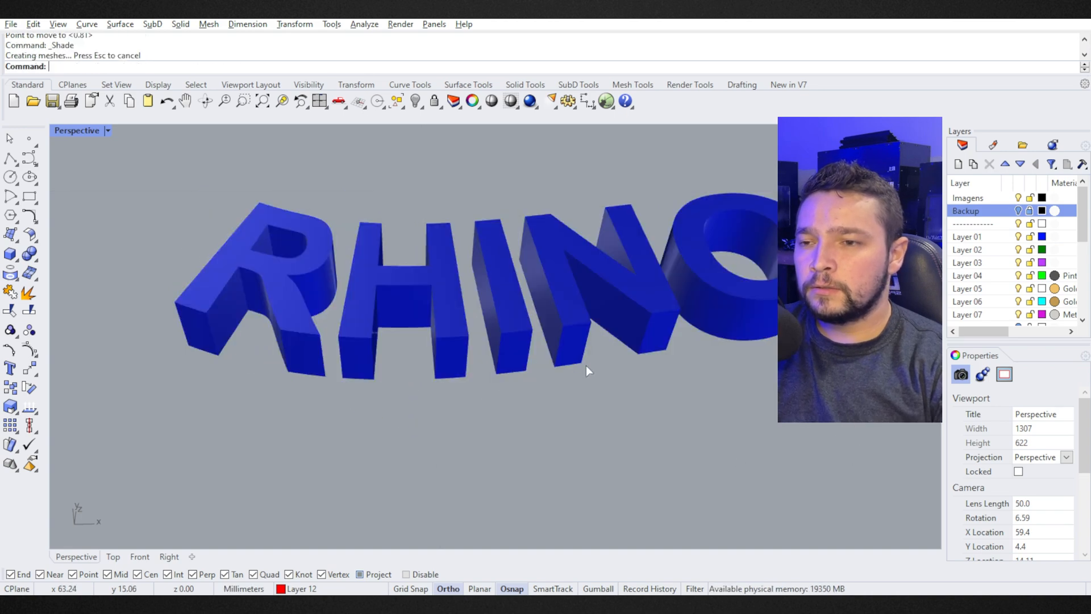
{"action": "key", "text": "Escape"}
{"action": "right_click_drag", "start_coordinate": [452, 385], "coordinate": [203, 345]}
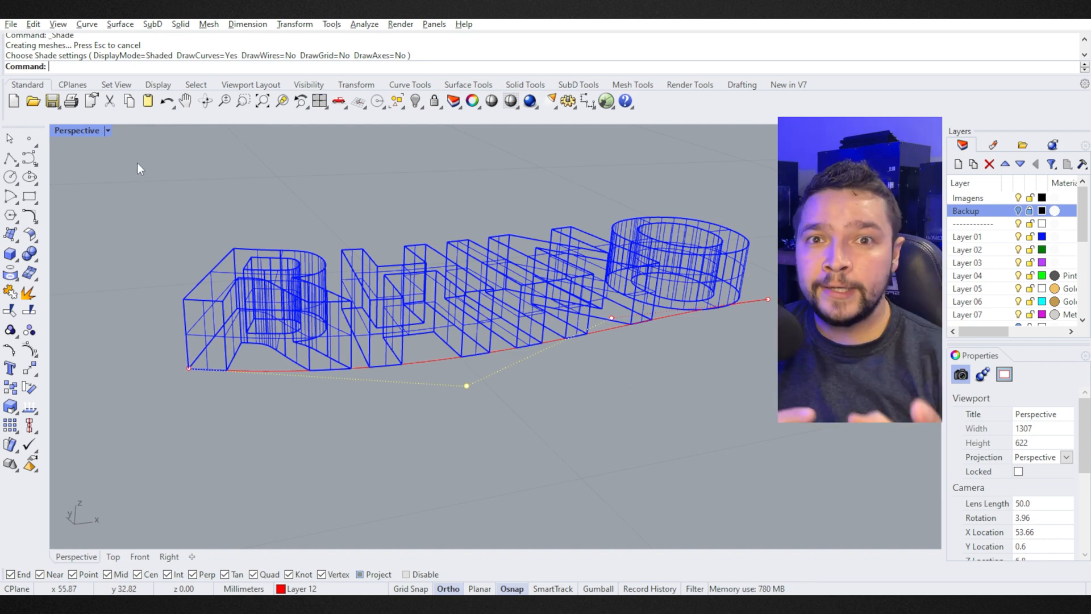
Step: Move the control line's end point at the O inward and forward, toggling Ortho while placing it
{"action": "right_click_drag", "start_coordinate": [546, 367], "coordinate": [633, 385]}
{"action": "scroll", "coordinate": [614, 378], "scroll_direction": "up", "scroll_amount": 2}
{"action": "scroll", "coordinate": [715, 342], "scroll_direction": "down", "scroll_amount": 3}
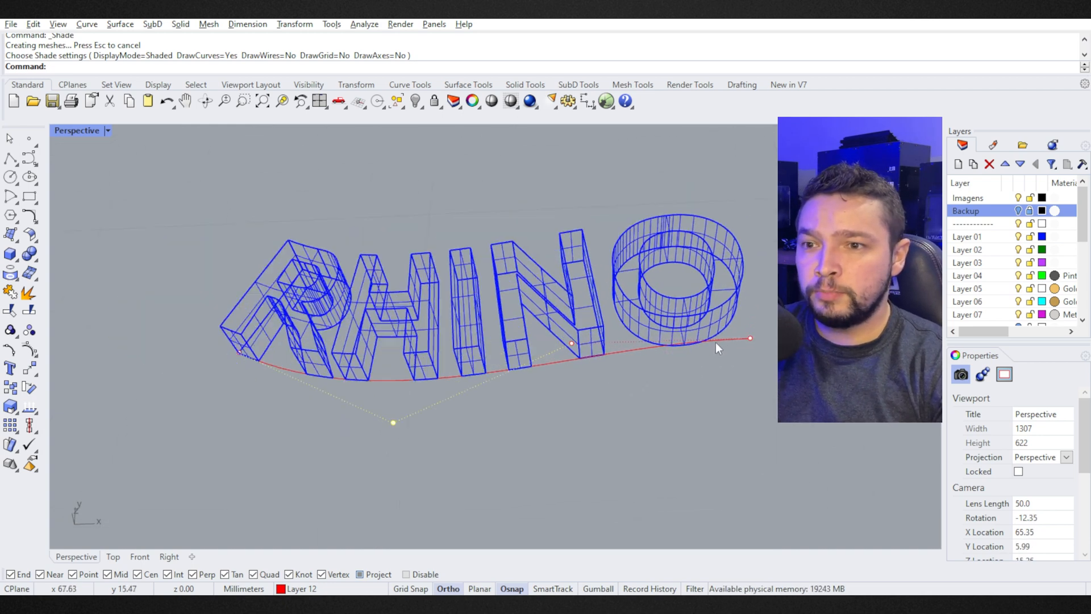
{"action": "left_click_drag", "start_coordinate": [698, 192], "coordinate": [773, 358]}
{"action": "type", "text": "M"}
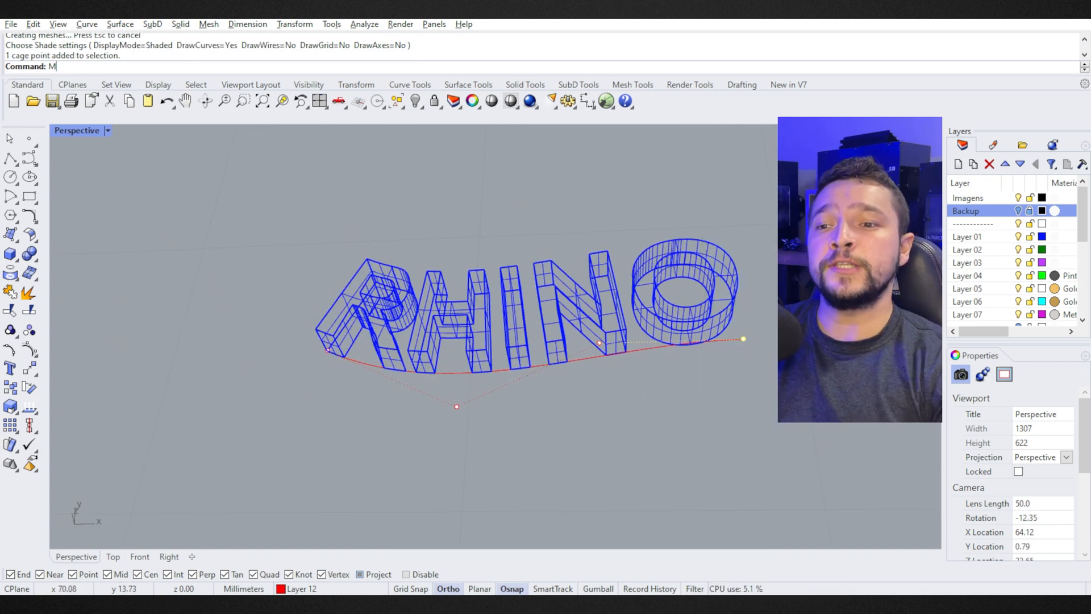
{"action": "key", "text": "Return"}
{"action": "left_click", "coordinate": [832, 264]}
{"action": "key", "text": "F8"}
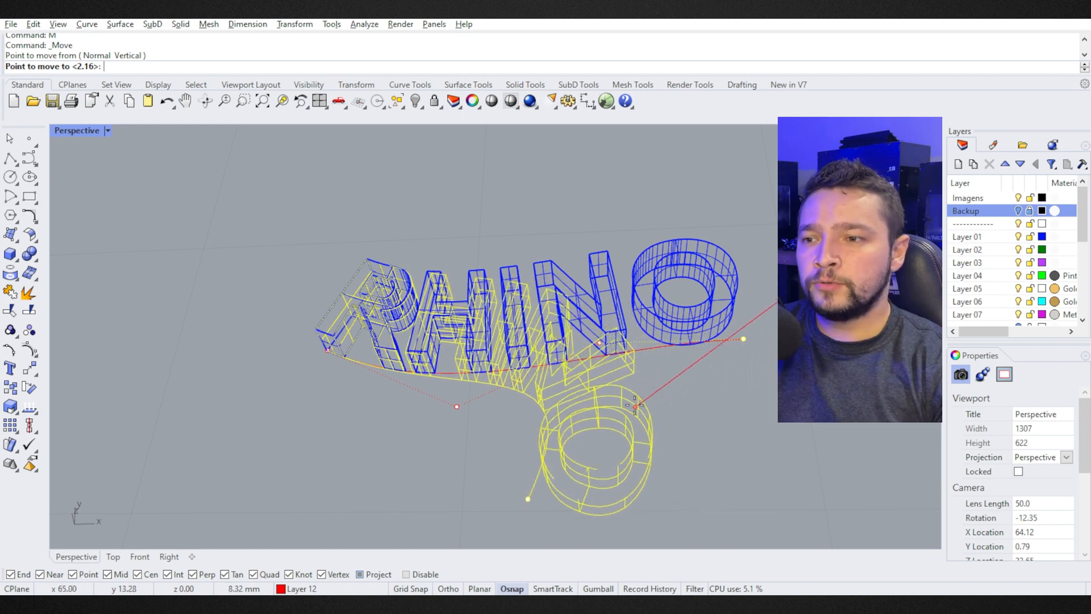
{"action": "key", "text": "F8"}
{"action": "left_click", "coordinate": [626, 381]}
Step: Inspect the letters shaded from several angles and undo the move of the O-end point
{"action": "right_click_drag", "start_coordinate": [718, 414], "coordinate": [628, 342]}
{"action": "key", "text": "ctrl+alt+s"}
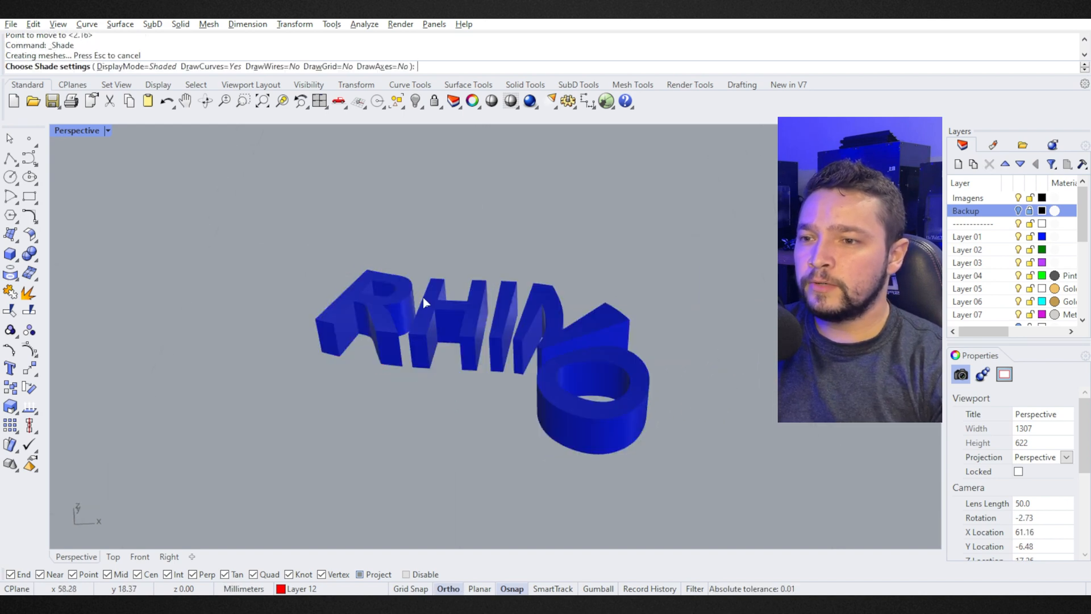
{"action": "mouse_move", "coordinate": [423, 298]}
{"action": "right_mouse_down"}
{"action": "mouse_move", "coordinate": [502, 397]}
{"action": "mouse_move", "coordinate": [561, 383]}
{"action": "mouse_move", "coordinate": [500, 369]}
{"action": "right_mouse_up"}
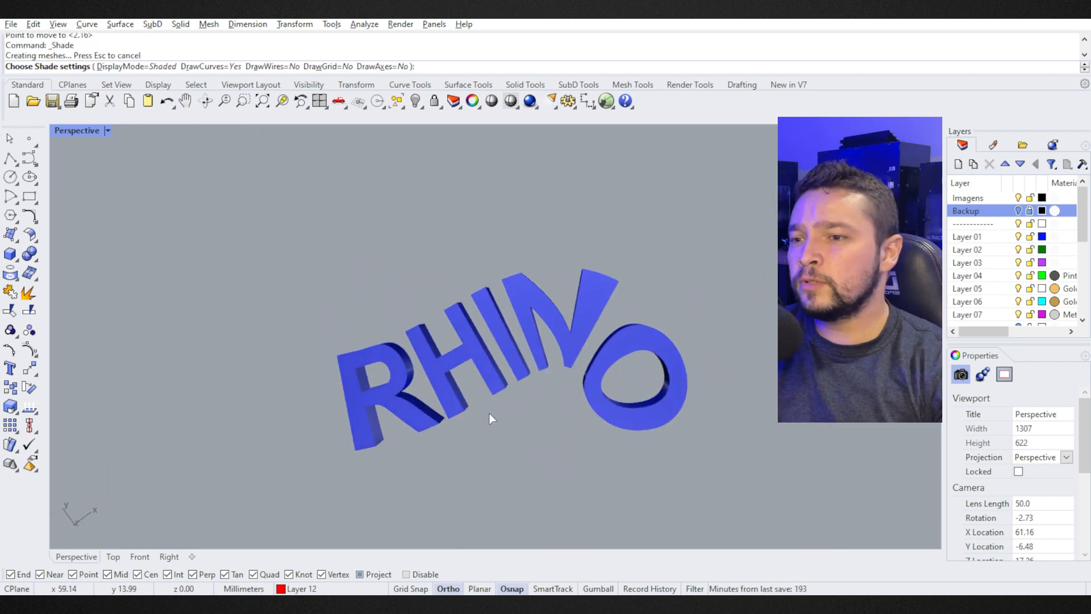
{"action": "key", "text": "Escape"}
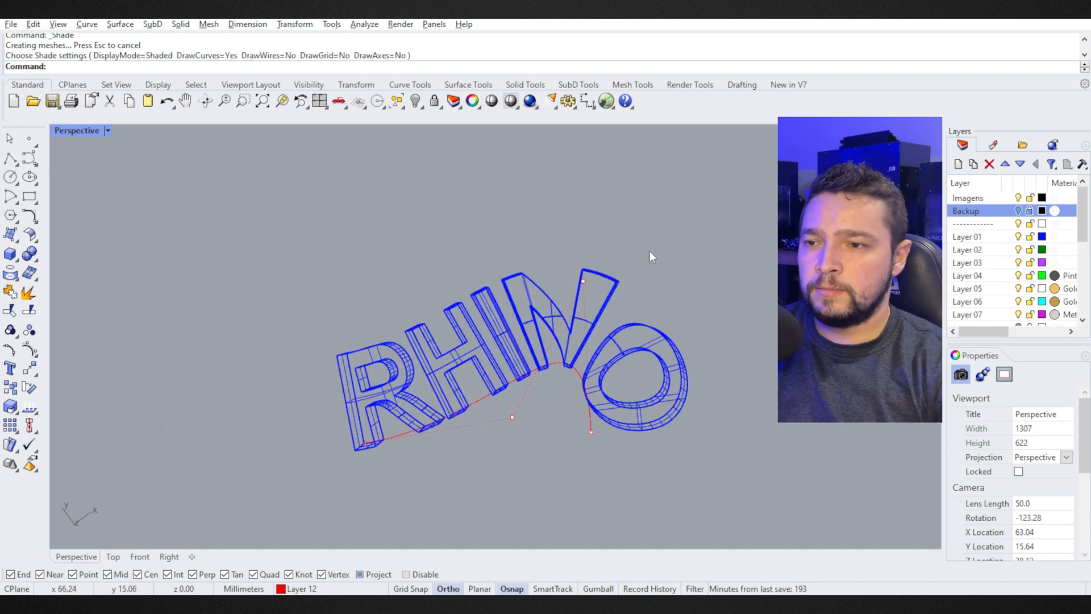
{"action": "key", "text": "ctrl+z"}
Step: Select the control line beneath the letters and turn its control points on again
{"action": "scroll", "coordinate": [559, 414], "scroll_direction": "down", "scroll_amount": 8}
{"action": "key", "text": "Escape"}
{"action": "key", "text": "Escape"}
{"action": "scroll", "coordinate": [532, 332], "scroll_direction": "up", "scroll_amount": 4}
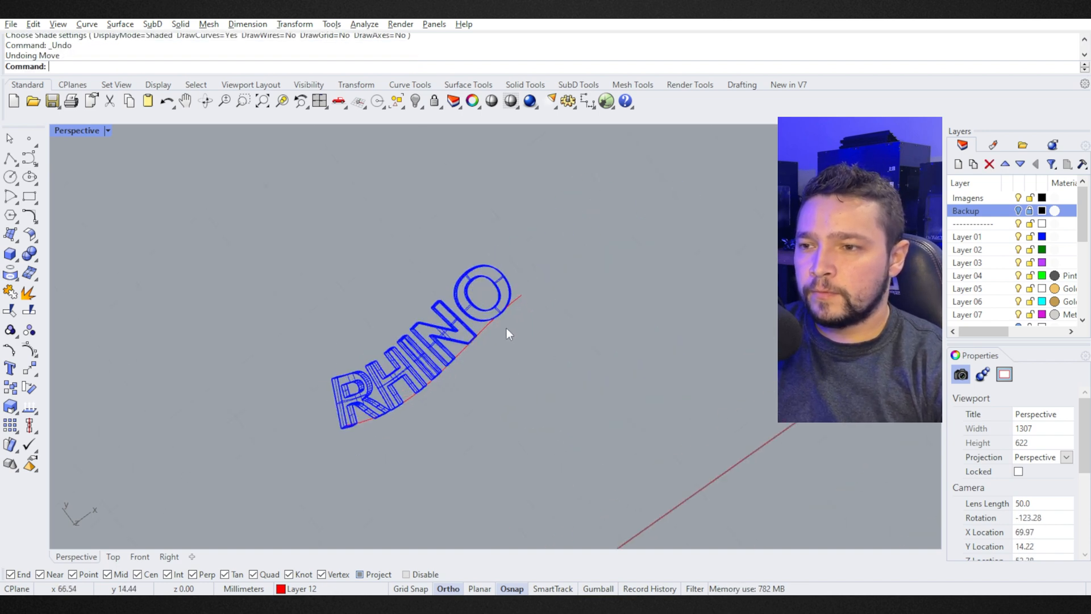
{"action": "left_click", "coordinate": [496, 322]}
{"action": "left_click", "coordinate": [488, 332]}
{"action": "right_click_drag", "start_coordinate": [472, 346], "coordinate": [483, 197]}
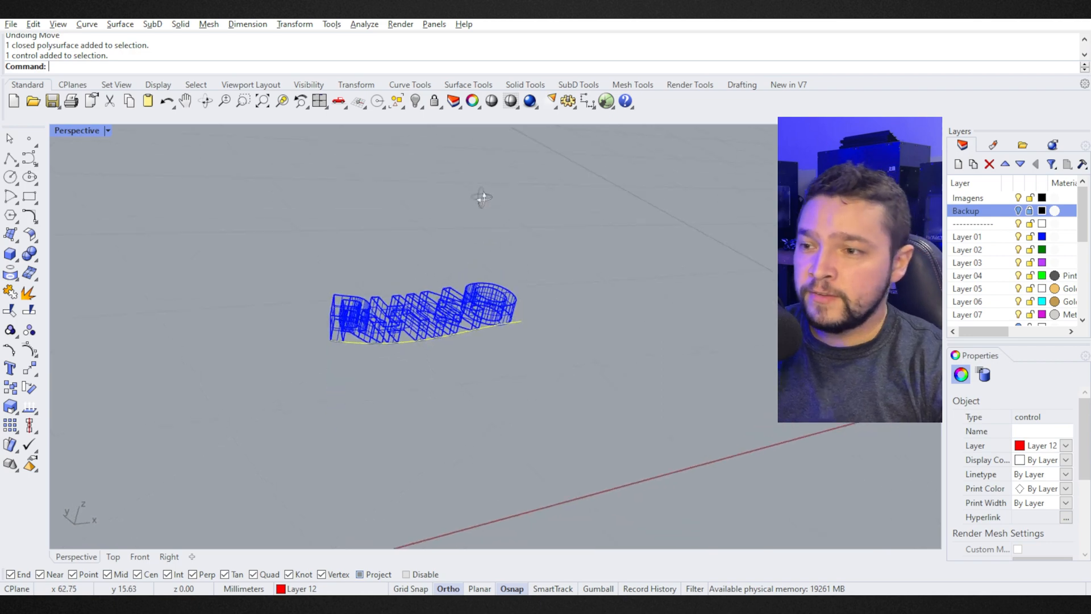
{"action": "scroll", "coordinate": [487, 268], "scroll_direction": "up", "scroll_amount": 7}
{"action": "right_click_drag", "start_coordinate": [487, 269], "coordinate": [391, 349]}
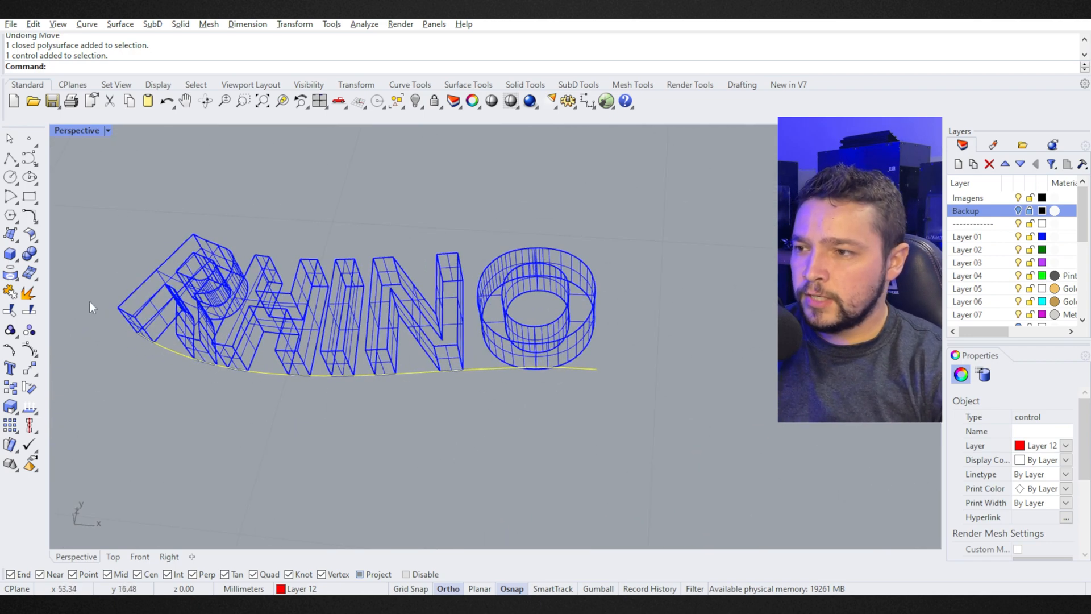
{"action": "key", "text": "F10"}
Step: Raise the control line's end point at the O vertically, picking the move points in the Front view
{"action": "left_click", "coordinate": [596, 369]}
{"action": "right_click_drag", "start_coordinate": [660, 424], "coordinate": [637, 318]}
{"action": "type", "text": "M"}
{"action": "key", "text": "Return"}
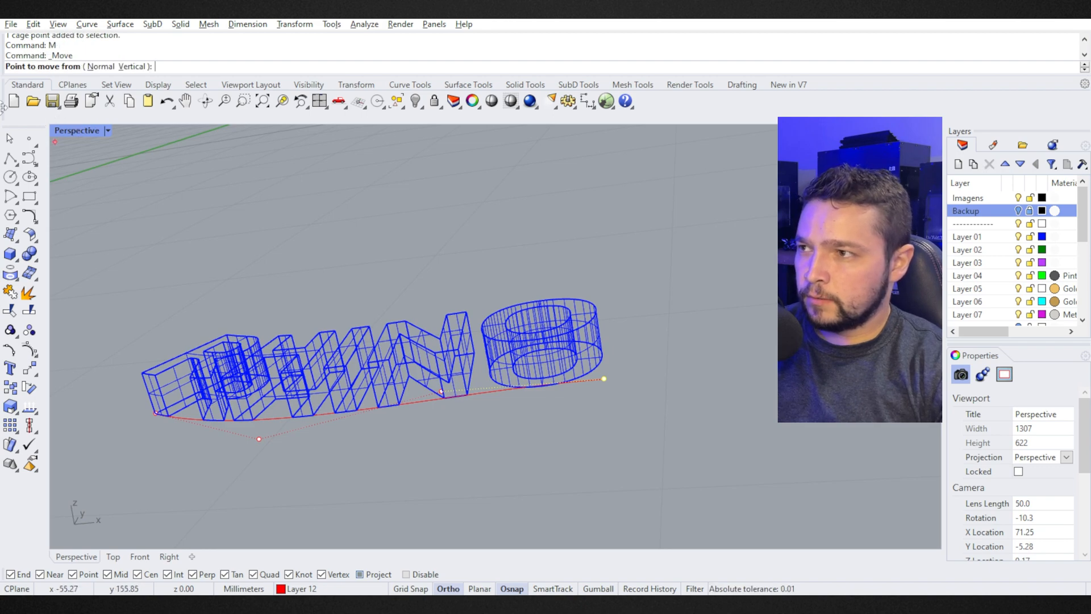
{"action": "double_click", "coordinate": [75, 130]}
{"action": "left_click", "coordinate": [304, 447]}
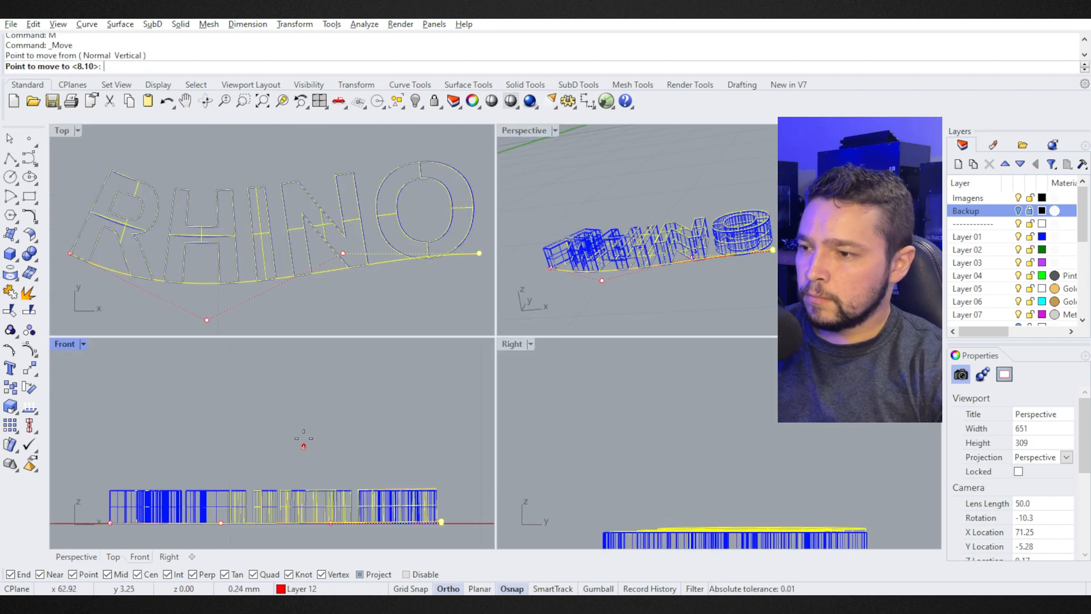
{"action": "left_click", "coordinate": [304, 386]}
{"action": "scroll", "coordinate": [390, 426], "scroll_direction": "up", "scroll_amount": 3}
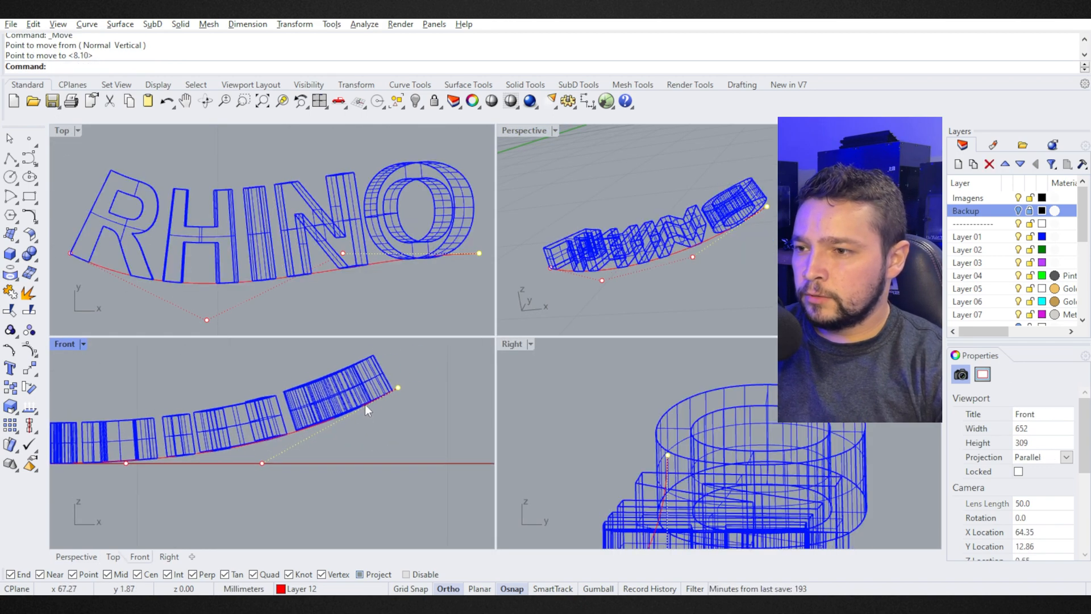
Step: Raise the control line's second point from the R end by about 3.6 mm in the Front view
{"action": "scroll", "coordinate": [268, 437], "scroll_direction": "down", "scroll_amount": 2}
{"action": "left_click_drag", "start_coordinate": [168, 420], "coordinate": [202, 506]}
{"action": "right_click_drag", "start_coordinate": [163, 436], "coordinate": [244, 535]}
{"action": "type", "text": "M"}
{"action": "key", "text": "Return"}
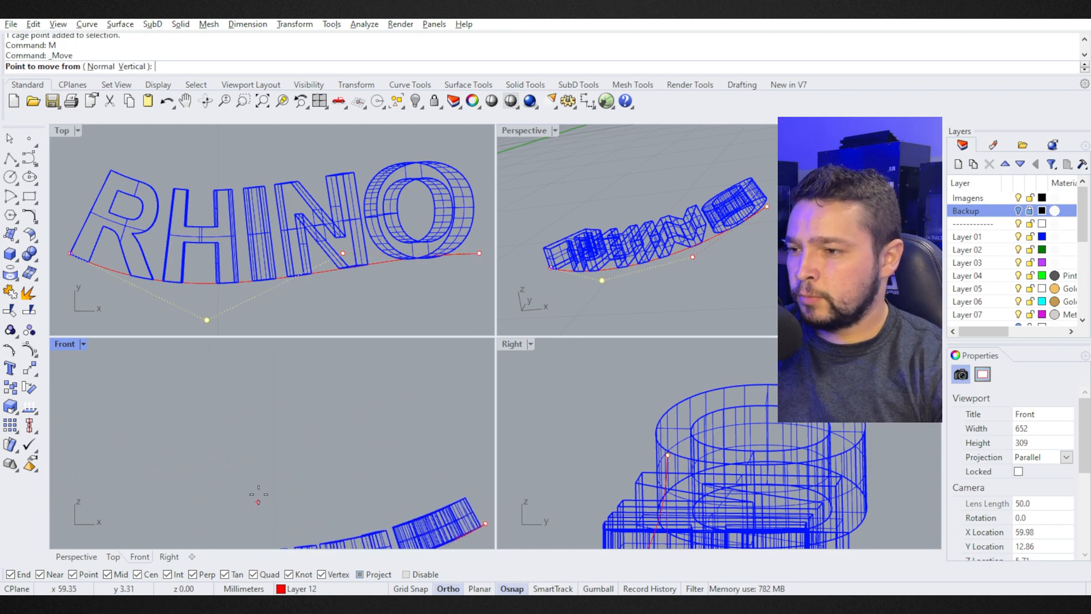
{"action": "scroll", "coordinate": [290, 446], "scroll_direction": "down", "scroll_amount": 2}
{"action": "scroll", "coordinate": [263, 461], "scroll_direction": "down", "scroll_amount": 2}
{"action": "left_click", "coordinate": [329, 439]}
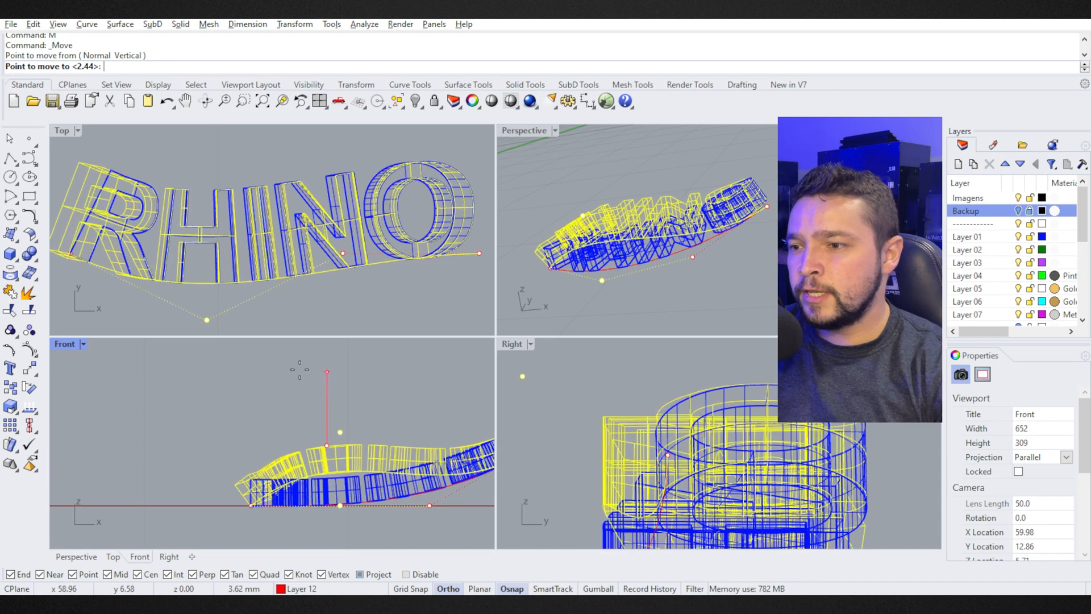
{"action": "left_click", "coordinate": [300, 372]}
Step: Maximize the Perspective view and inspect the letters bent along the raised line in shaded display
{"action": "double_click", "coordinate": [527, 132]}
{"action": "key", "text": "ctrl+alt+s"}
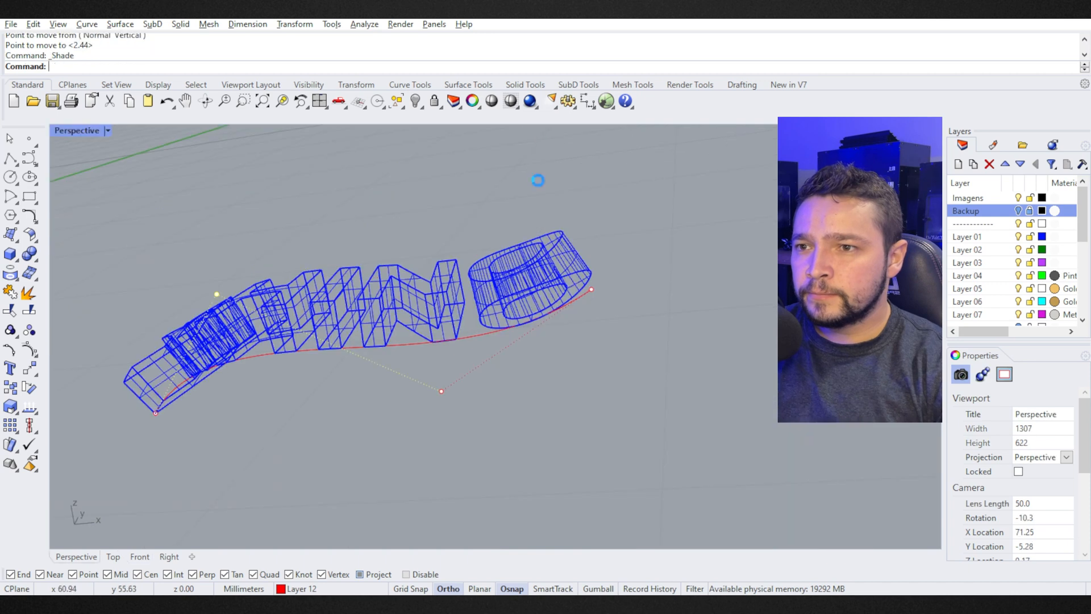
{"action": "right_click_drag", "start_coordinate": [398, 385], "coordinate": [496, 334]}
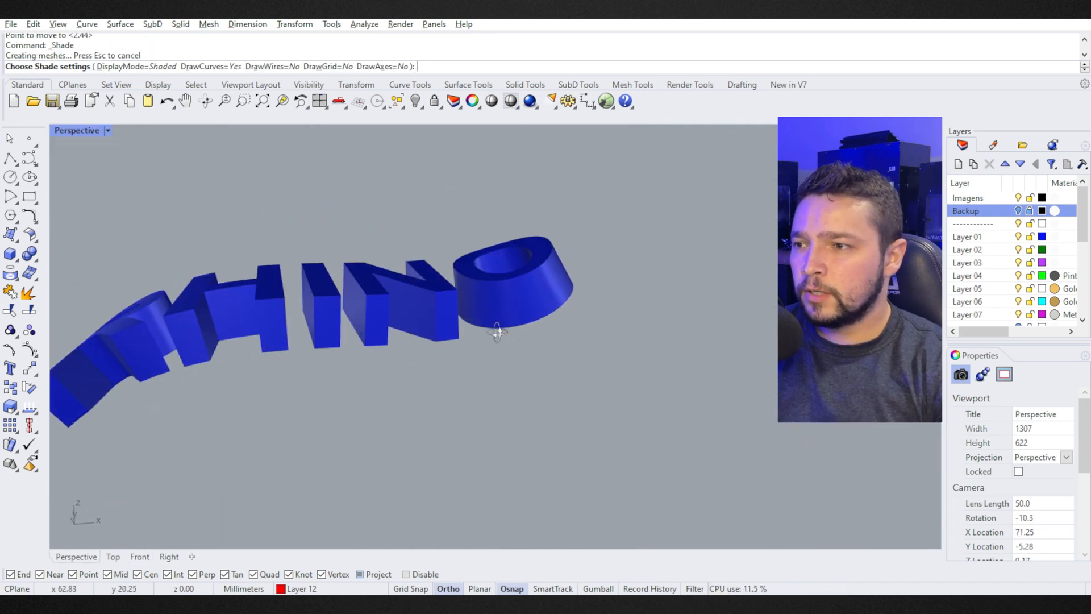
{"action": "key", "text": "Escape"}
{"action": "scroll", "coordinate": [665, 415], "scroll_direction": "down", "scroll_amount": 3}
{"action": "right_click_drag", "start_coordinate": [508, 407], "coordinate": [684, 427], "text": "shift"}
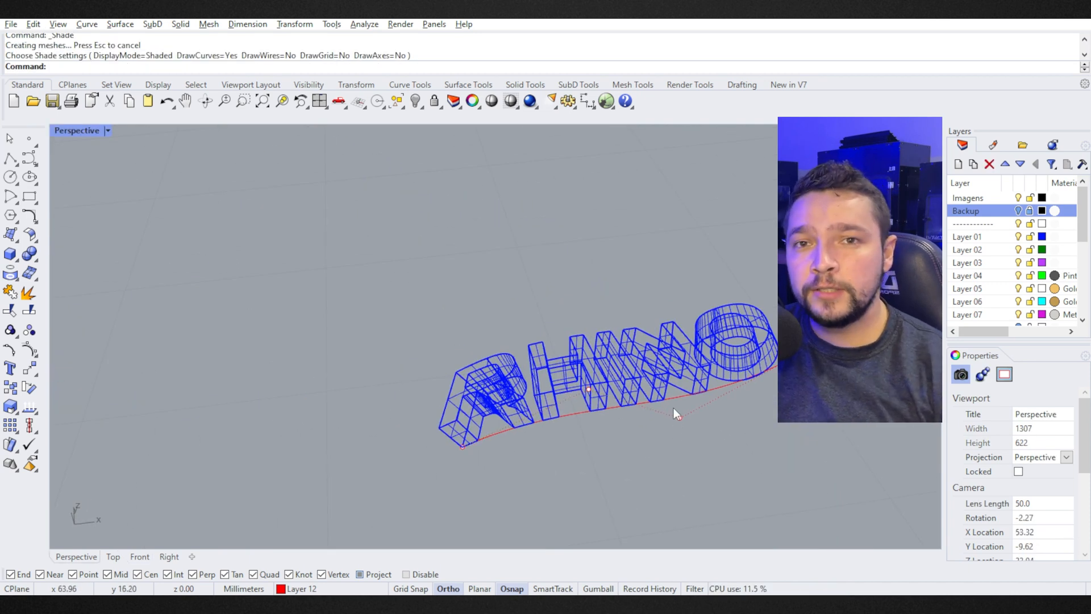
Step: Turn off the cage points, run Show for hidden objects, and check the letters shaded from another angle
{"action": "type", "text": "Hs"}
{"action": "key", "text": "Return"}
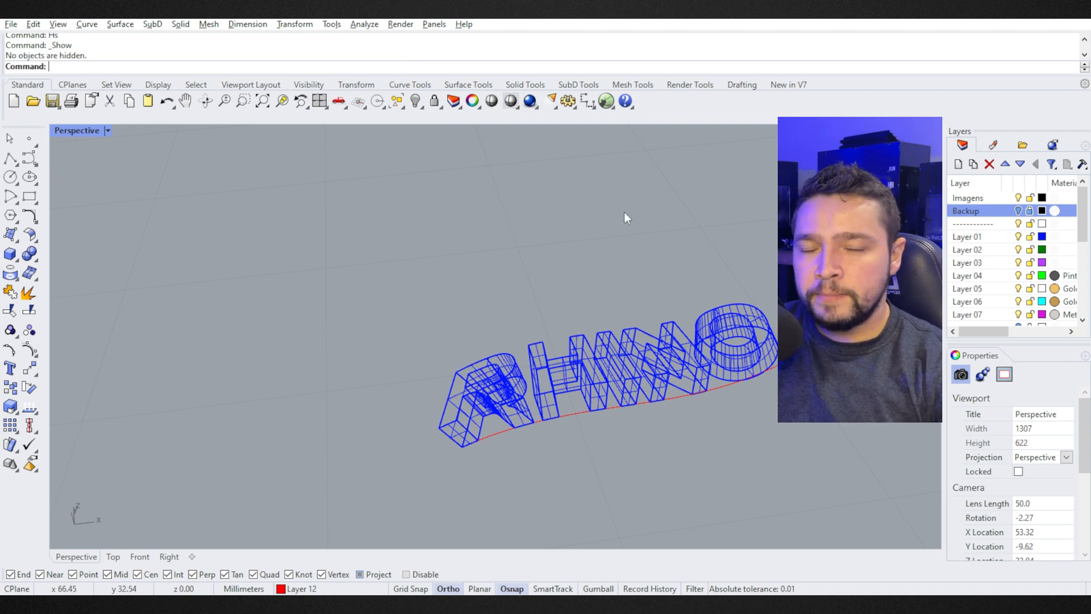
{"action": "mouse_move", "coordinate": [280, 292]}
{"action": "right_mouse_down"}
{"action": "mouse_move", "coordinate": [468, 304]}
{"action": "mouse_move", "coordinate": [716, 297]}
{"action": "mouse_move", "coordinate": [291, 295]}
{"action": "mouse_move", "coordinate": [328, 390]}
{"action": "mouse_move", "coordinate": [338, 388]}
{"action": "right_mouse_up"}
{"action": "key", "text": "ctrl+alt+s"}
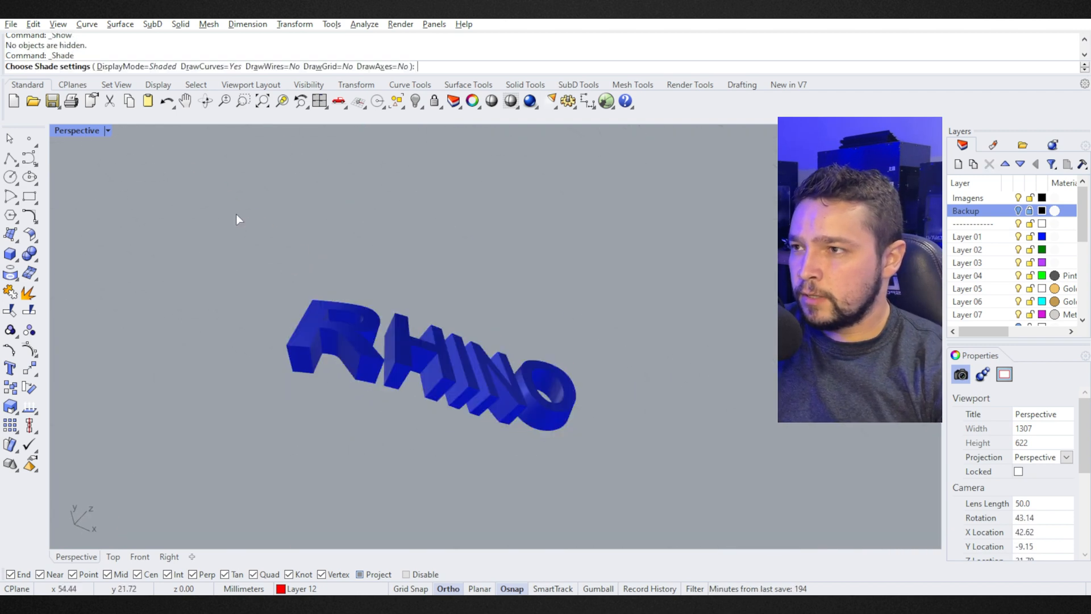
{"action": "key", "text": "Escape"}
Step: Maximize the Top view and zoom all views to the letters and their control line
{"action": "double_click", "coordinate": [80, 130]}
{"action": "double_click", "coordinate": [63, 131]}
{"action": "key", "text": "ctrl+a"}
{"action": "type", "text": "zsa"}
{"action": "key", "text": "Return"}
{"action": "key", "text": "Escape"}
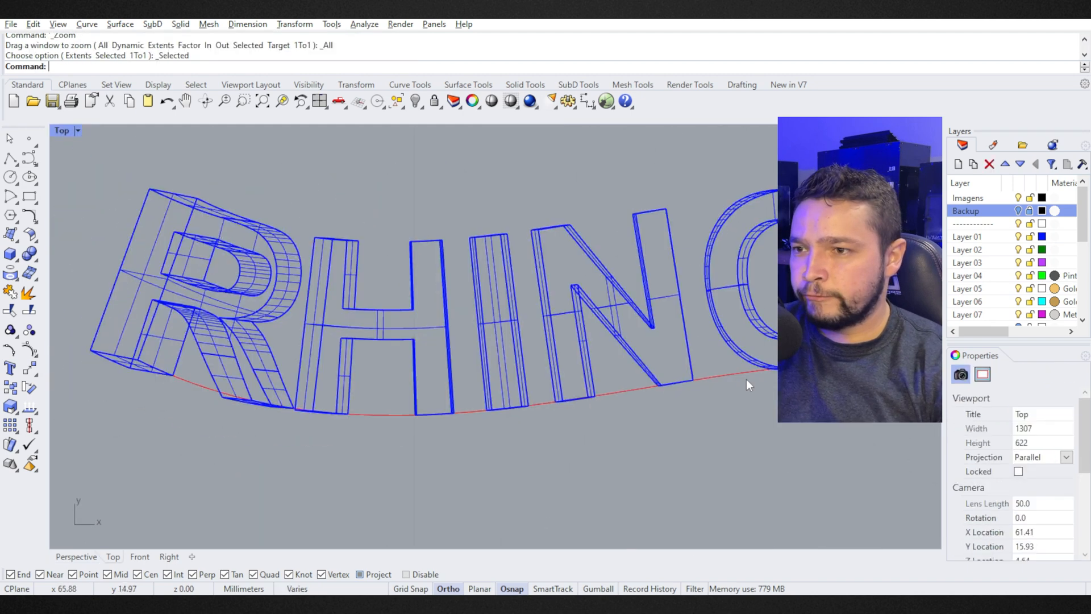